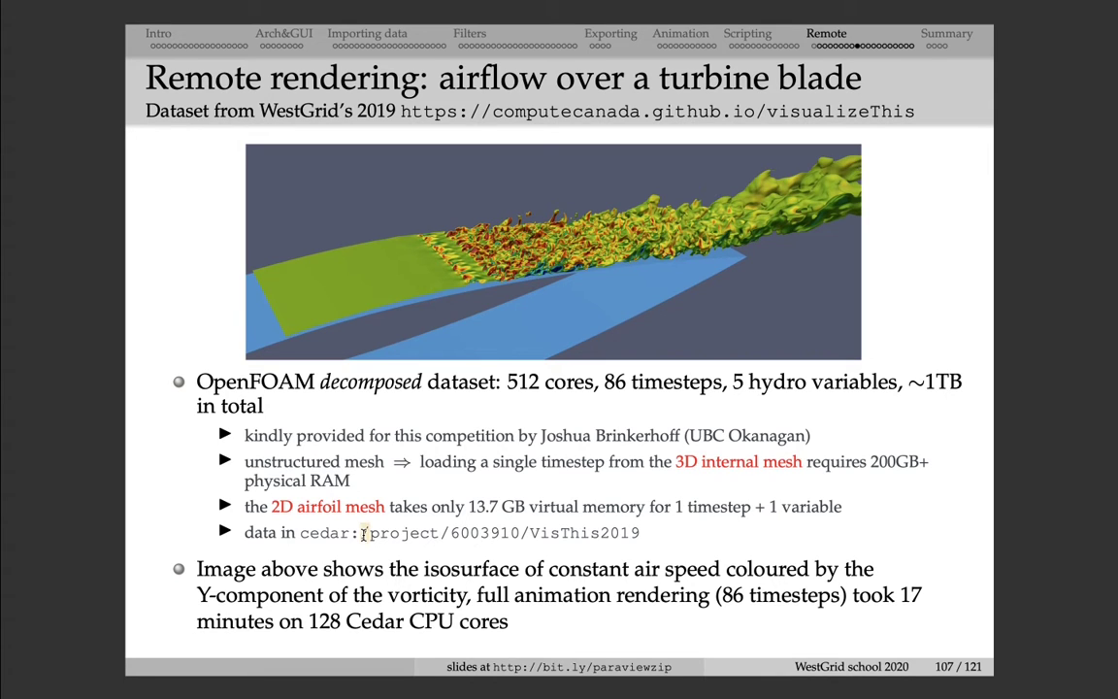
Highlight the dataset path /project/6003910/VisThis2019 on the turbine-blade remote-rendering slide
drag(362, 532, 550, 531)
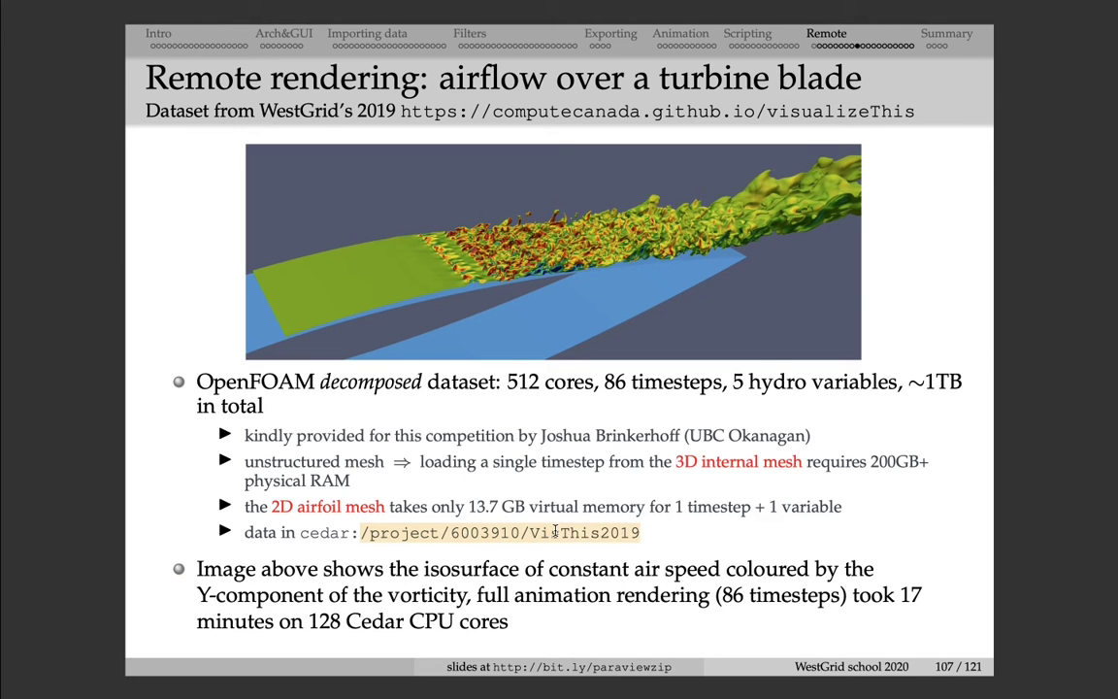
key(super+Tab)
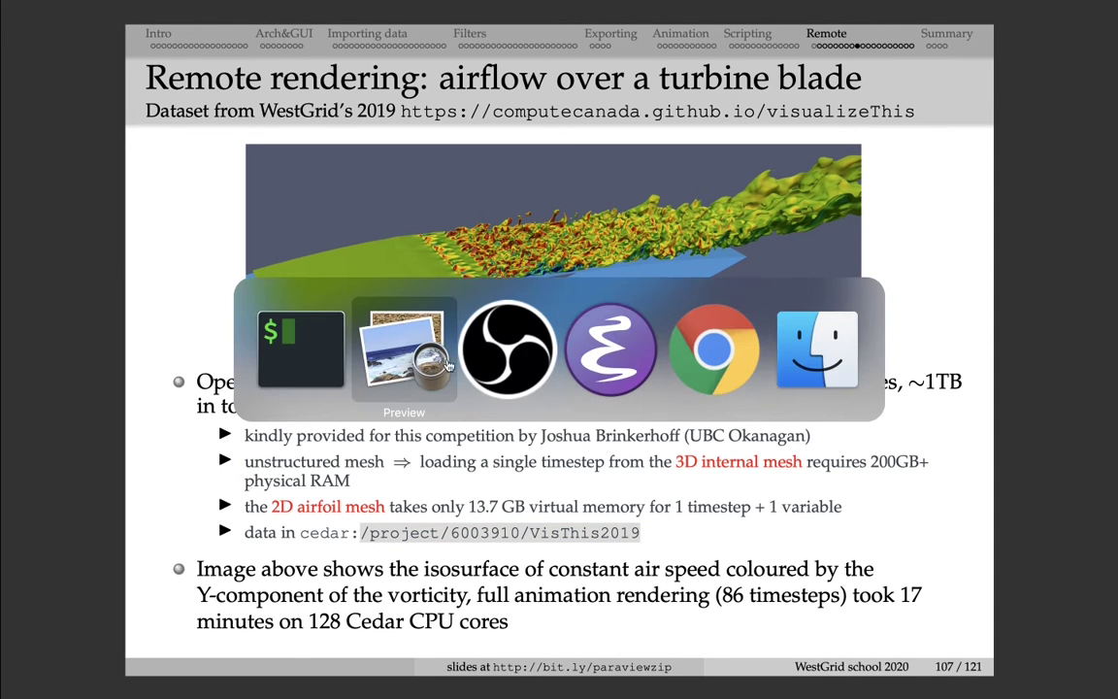
Start a tmux session in iTerm2 and split it into left and right panes
key(ctrl+Up)
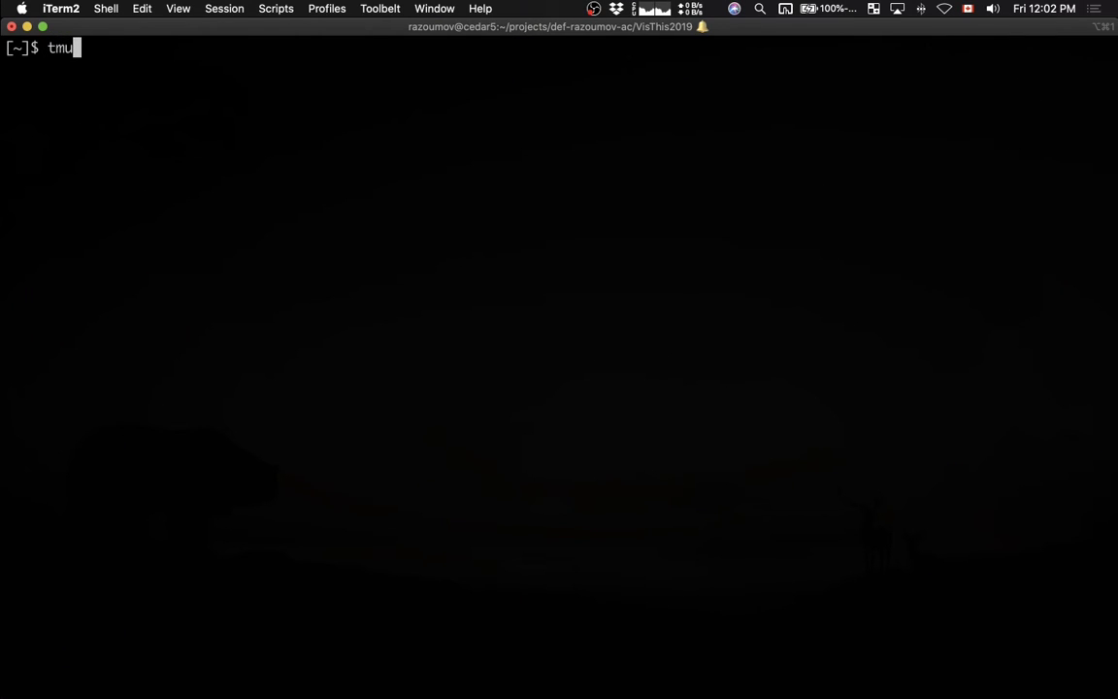
text(x)
key(Return)
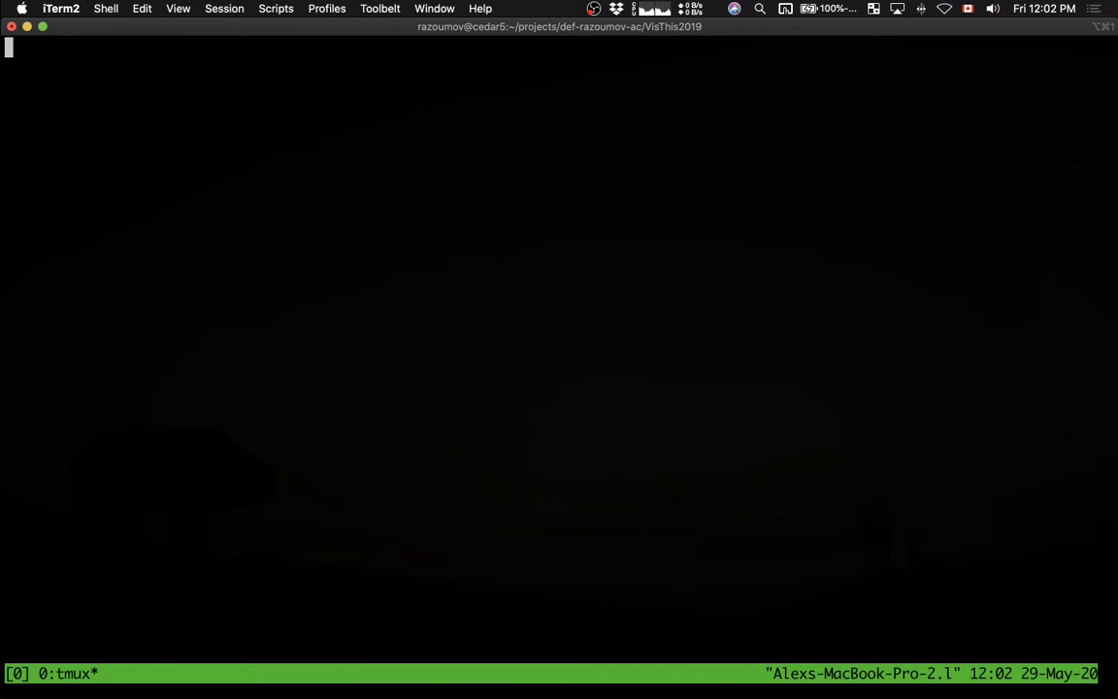
key(ctrl+l)
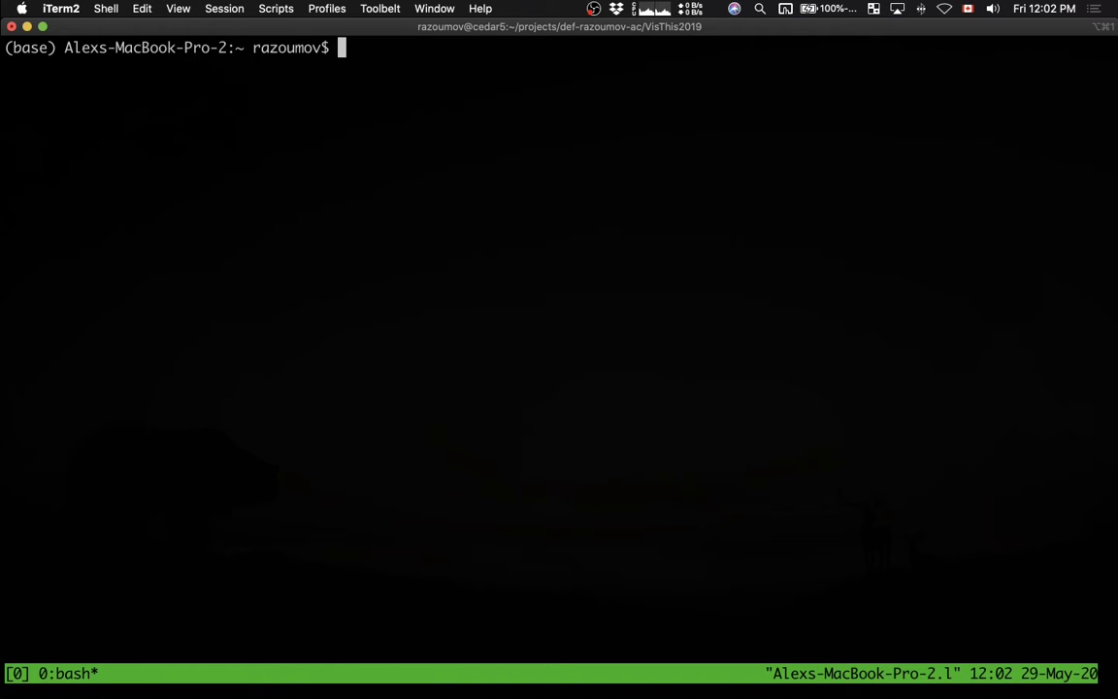
key(ctrl+b)
key(percent)
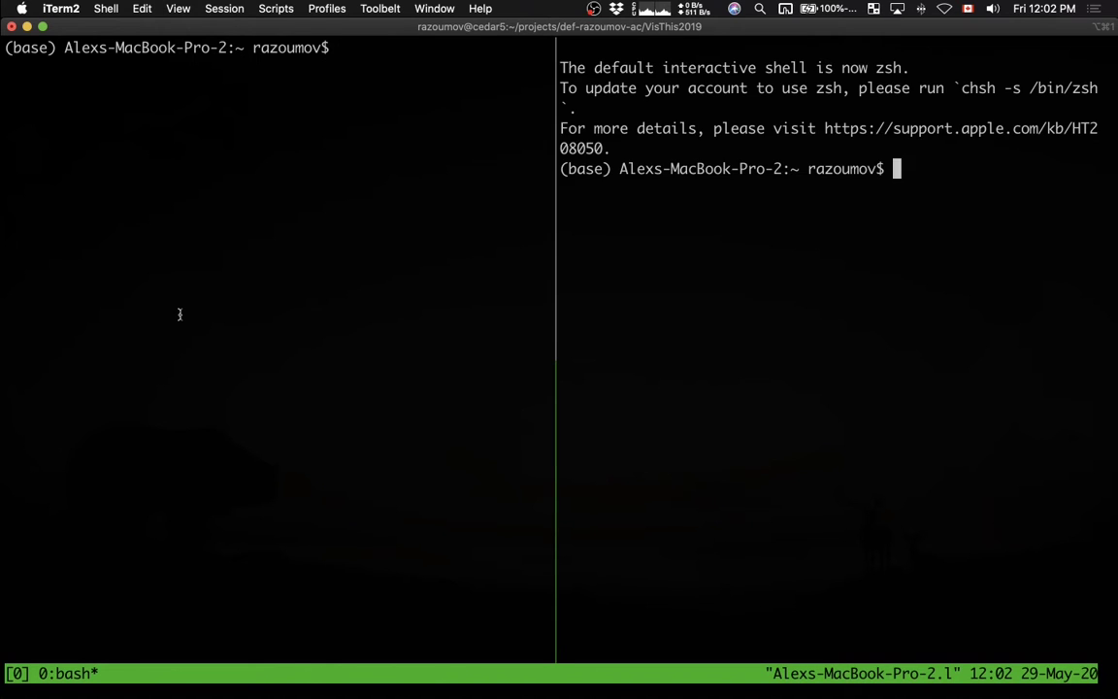
Log into the cedar cluster from the left pane and clear its screen
click(178, 312)
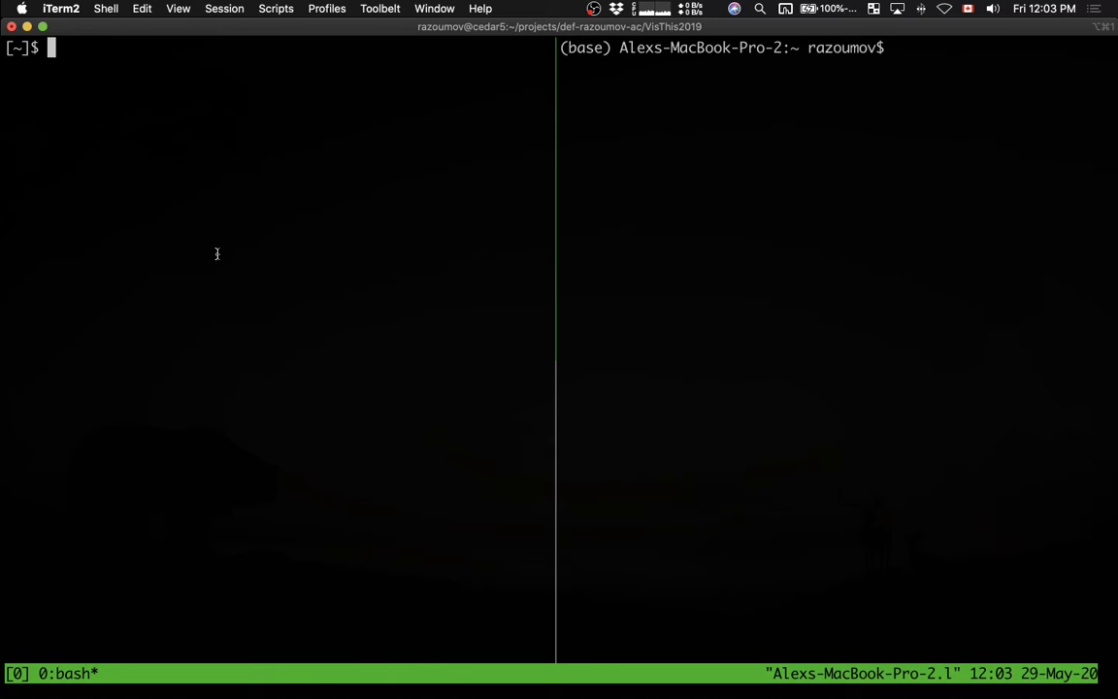
text(cedar)
key(Return)
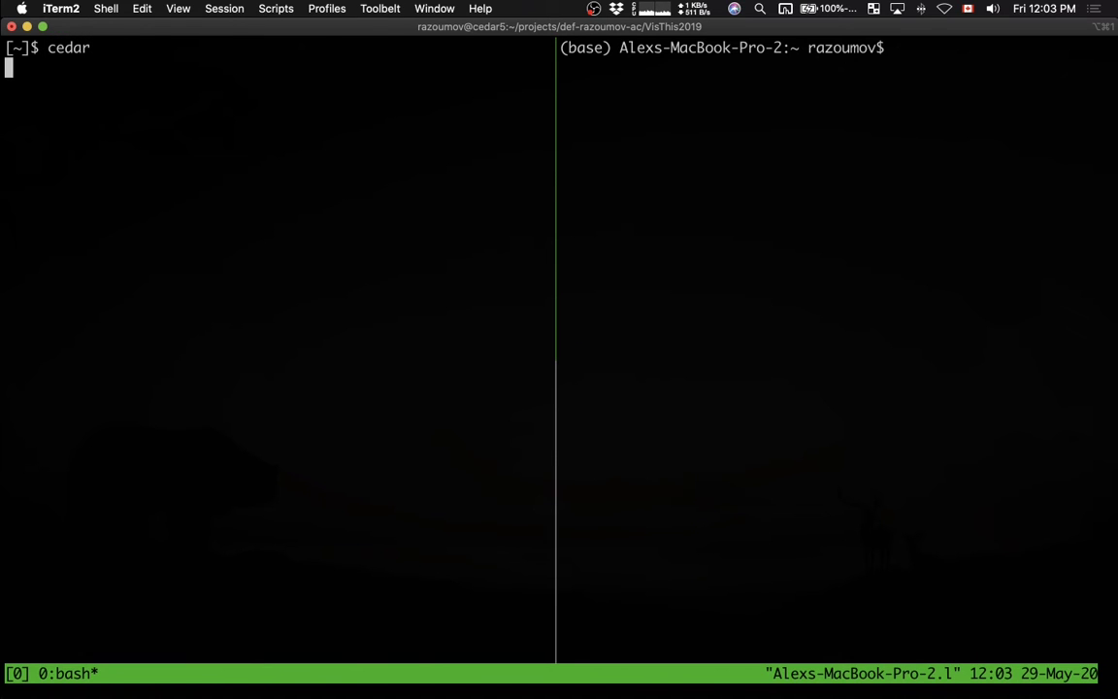
key(ctrl+l)
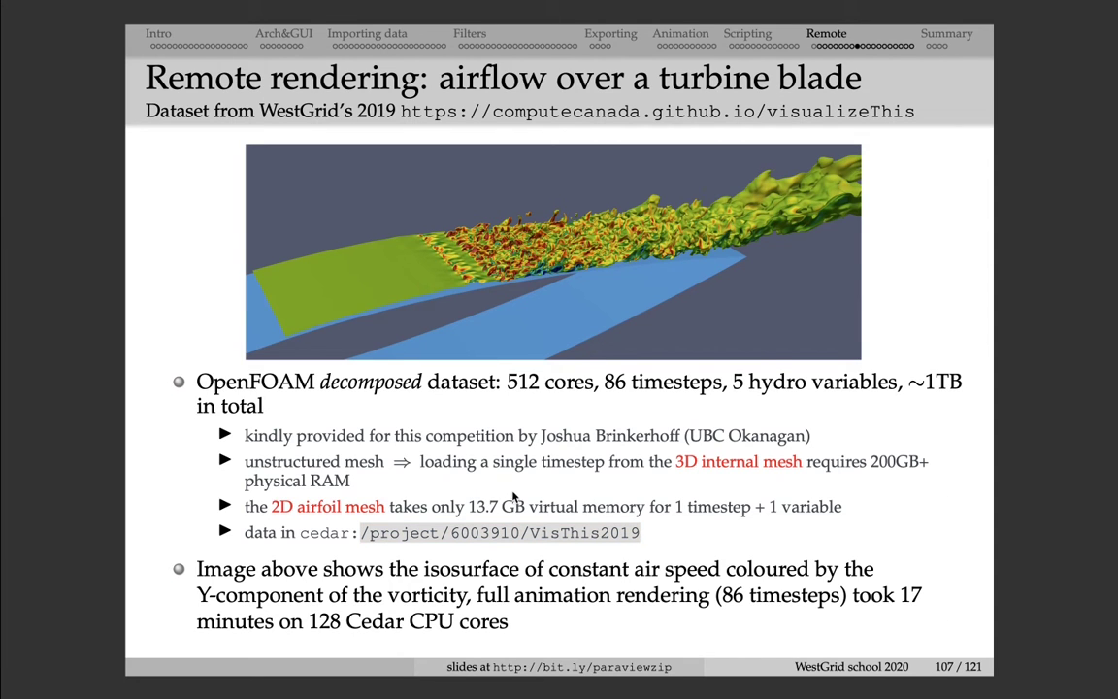
key(super+Tab)
key(ctrl+Up)
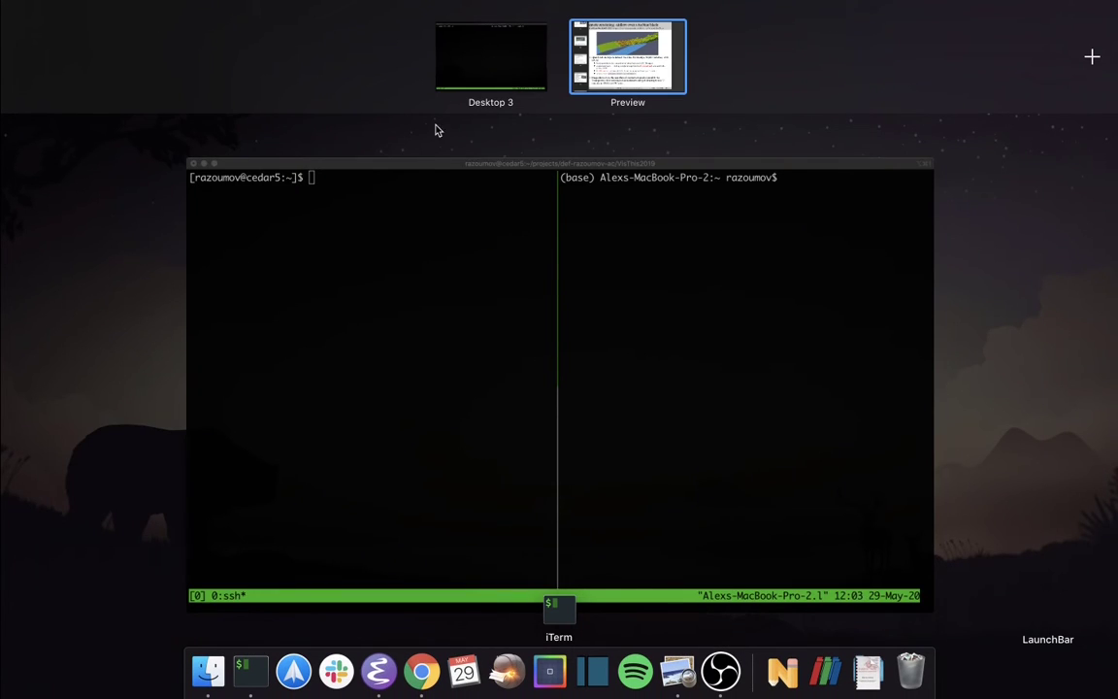
Enter /project/6003910/VisThis2019 on cedar and list its processor folders
click(448, 236)
text(cd /project/6003910/VisThis2019)
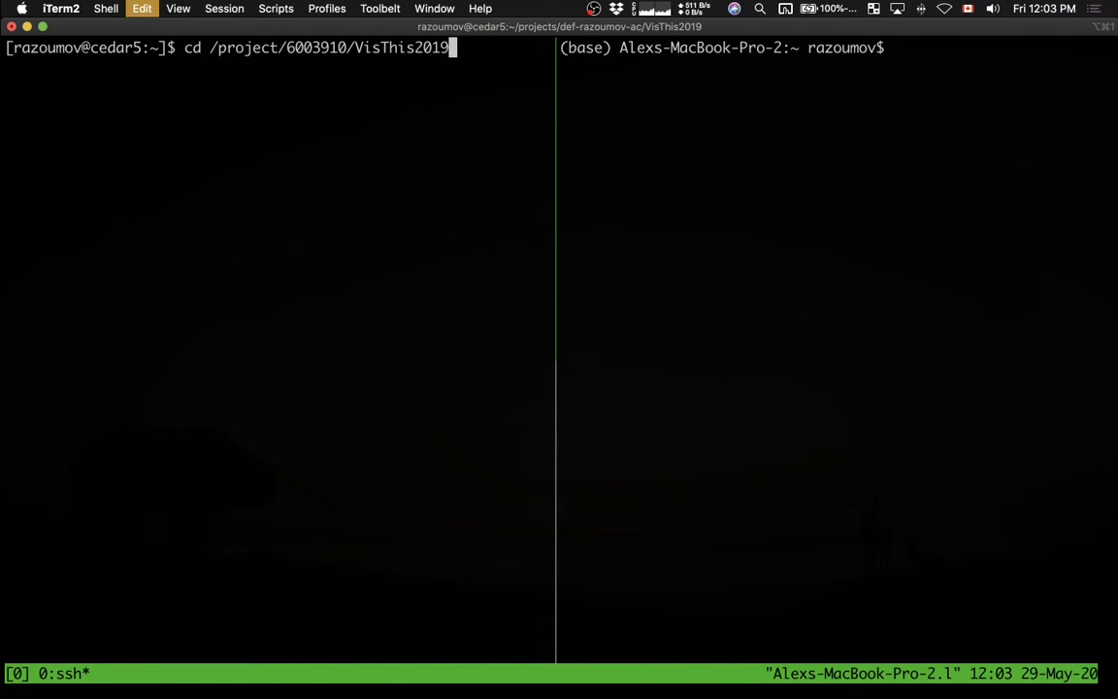
key(Return)
text(ls)
key(Return)
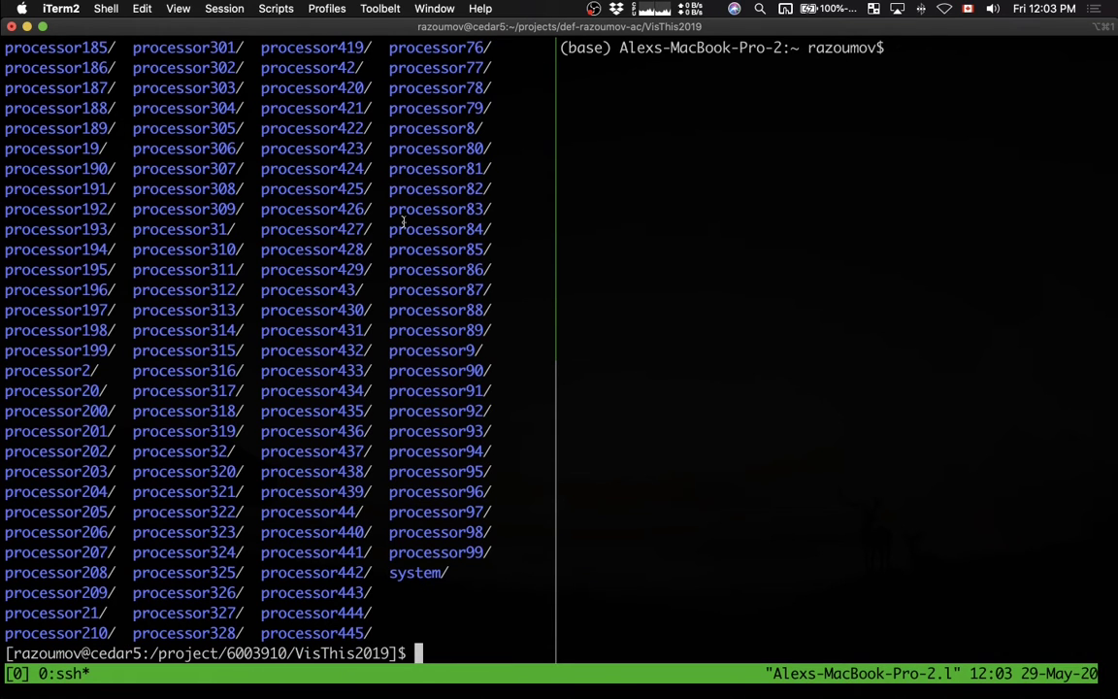
scroll(403, 223, up, 4)
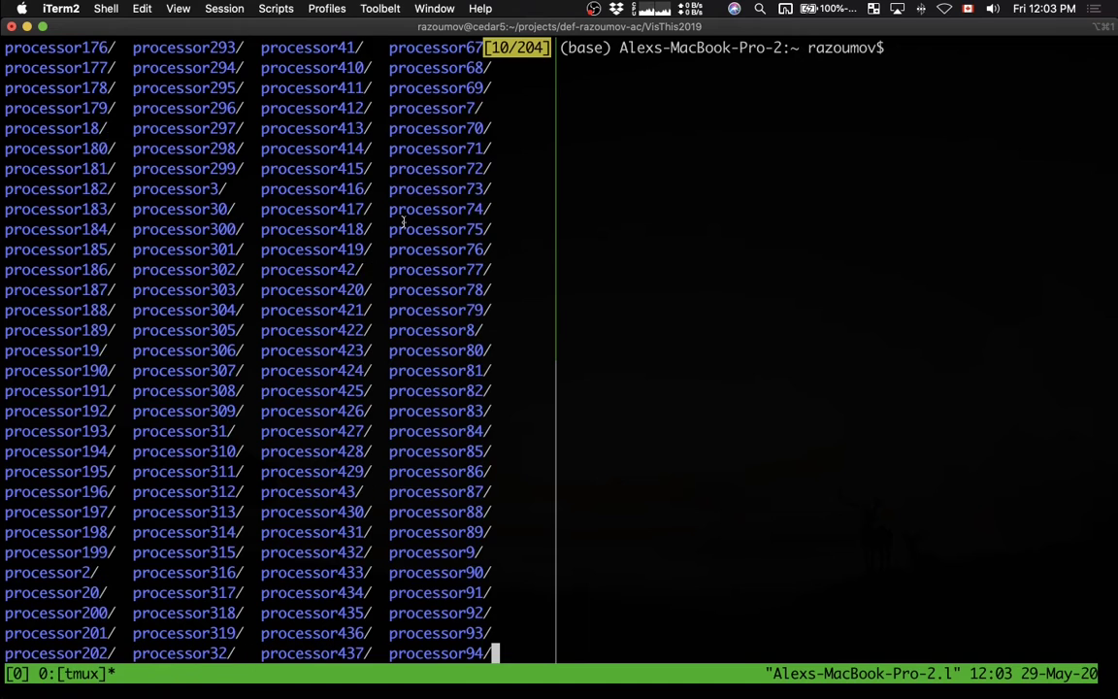
List the timestep folders inside processor511
text(q)
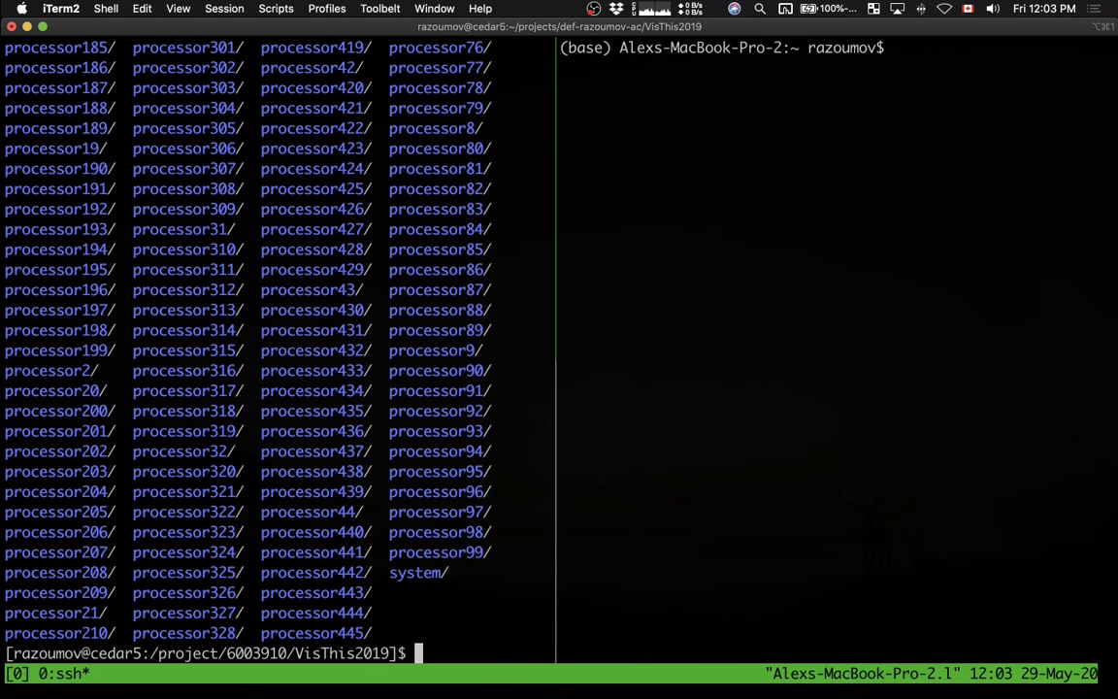
text(pro)
key(ctrl+a)
text(ls)
key(ctrl+e)
key(Tab)
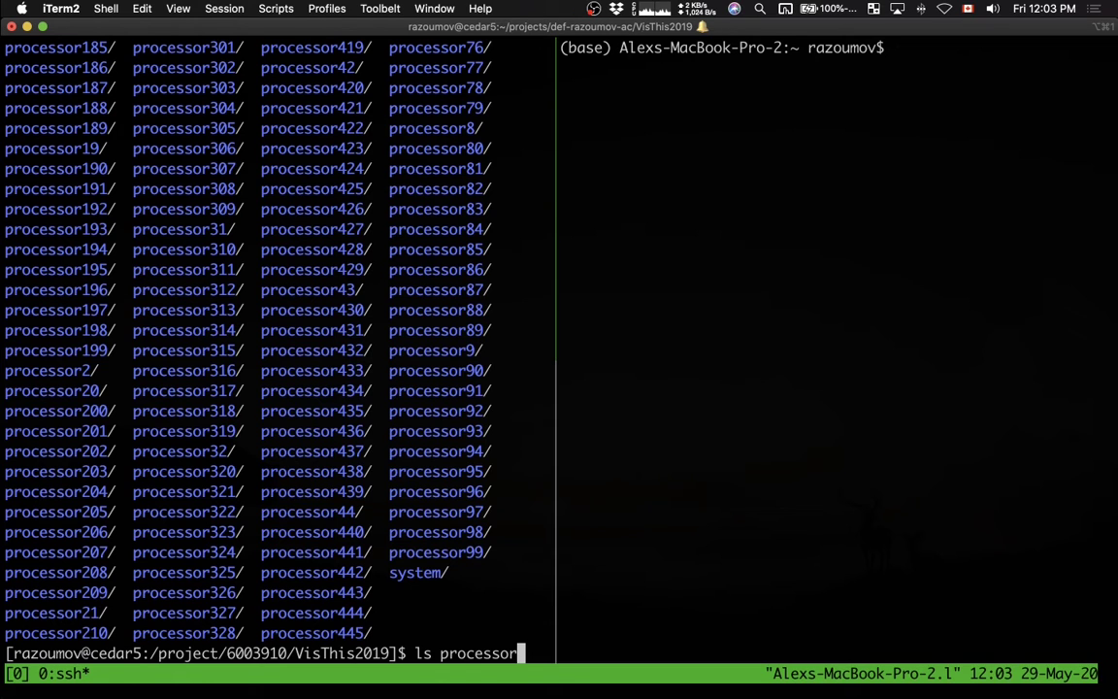
text(511)
key(Tab)
key(Return)
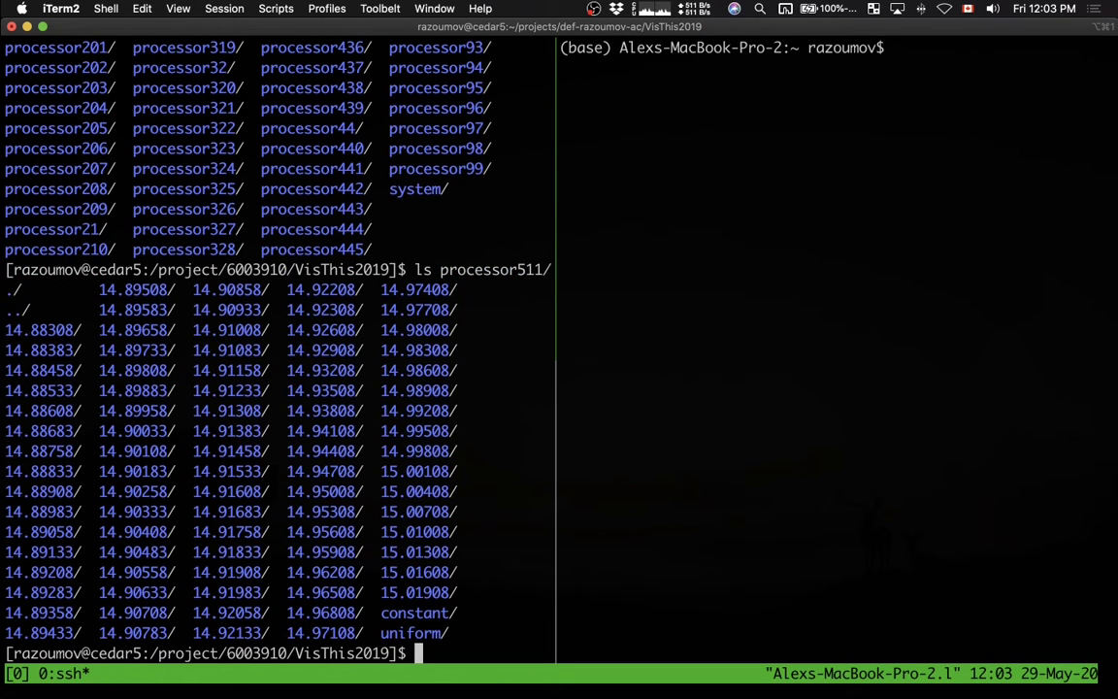
List the files in processor511/14.88308
key(Up)
key(Return)
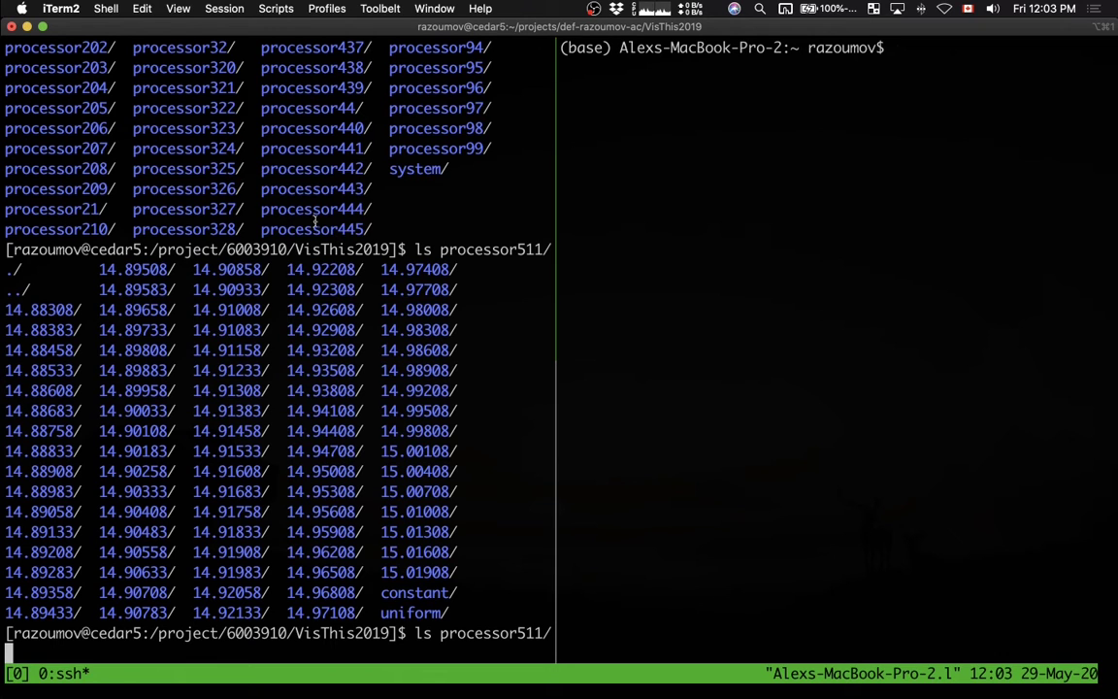
text(14)
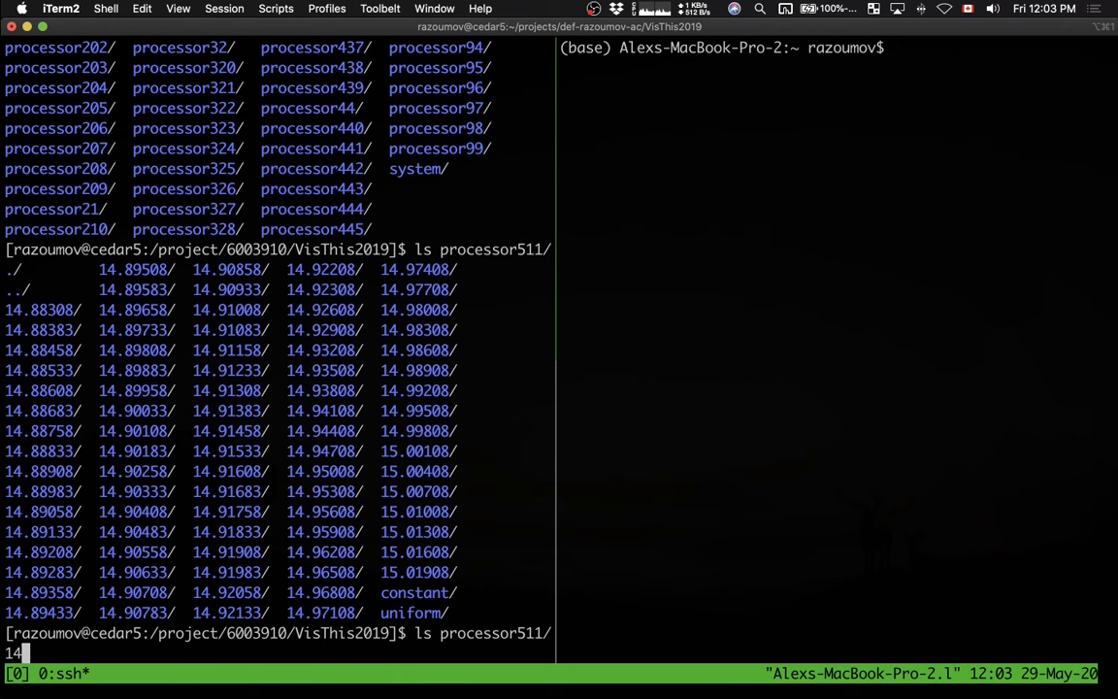
text(.88308/)
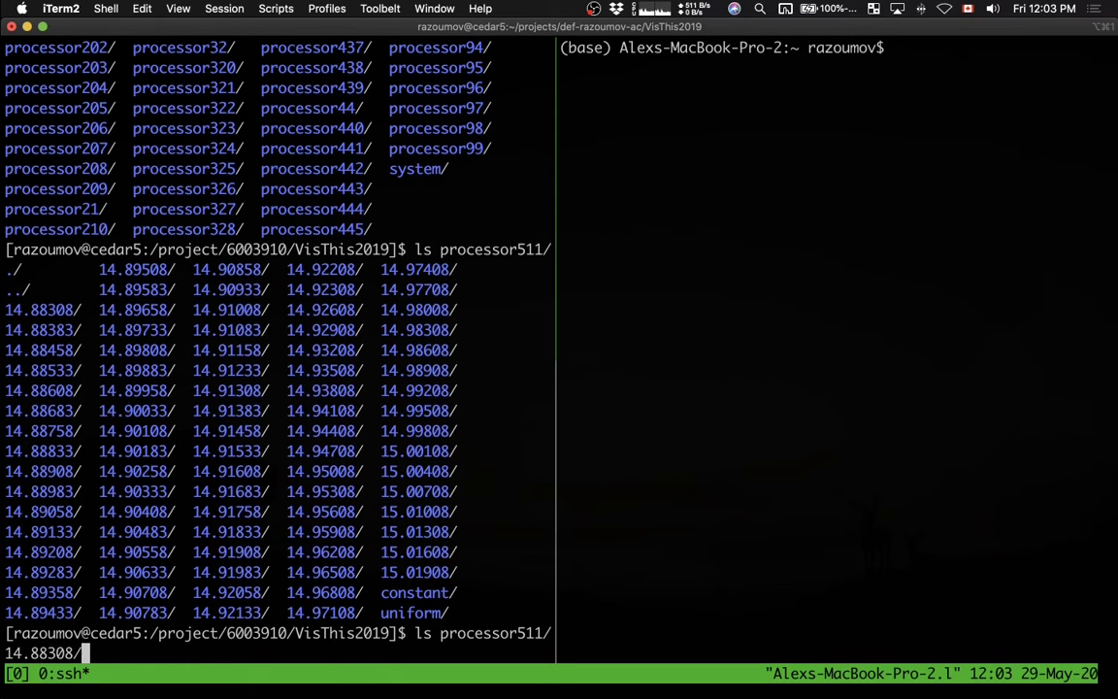
key(Return)
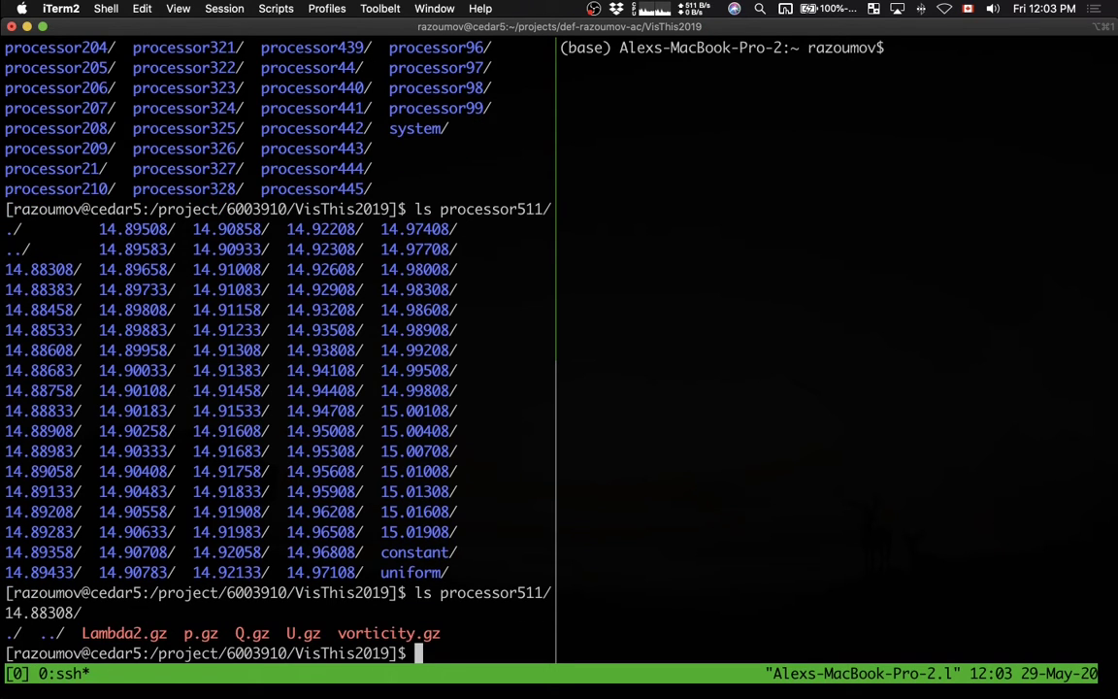
Rerun the 14.88308 listing with ls -l to show the .gz file sizes
key(Up)
key(ctrl+a)
key(Right)
key(Right)
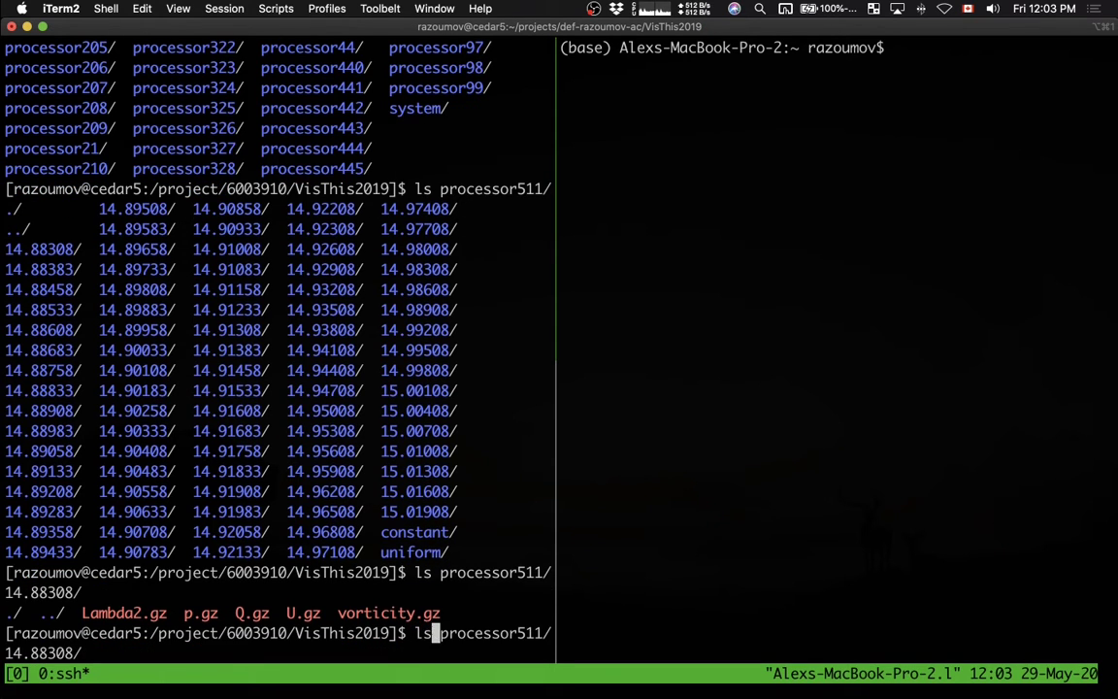
text(-l)
key(Return)
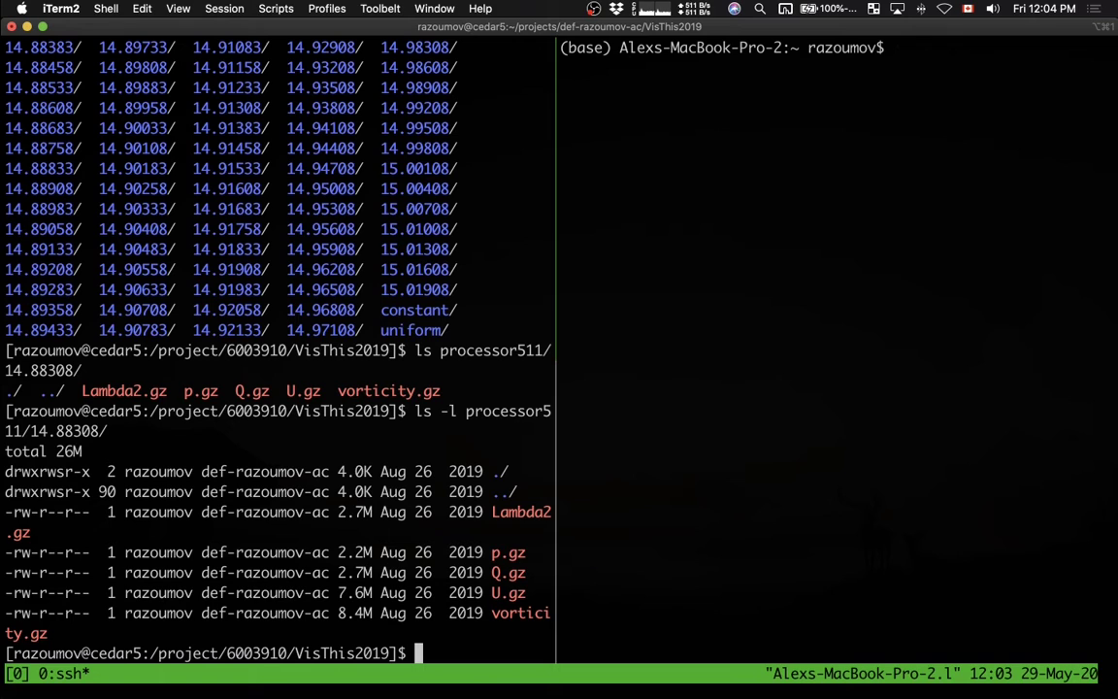
Create a symlink named airfoil in the home directory pointing to the VisThis2019 folder
text(cd)
key(Return)
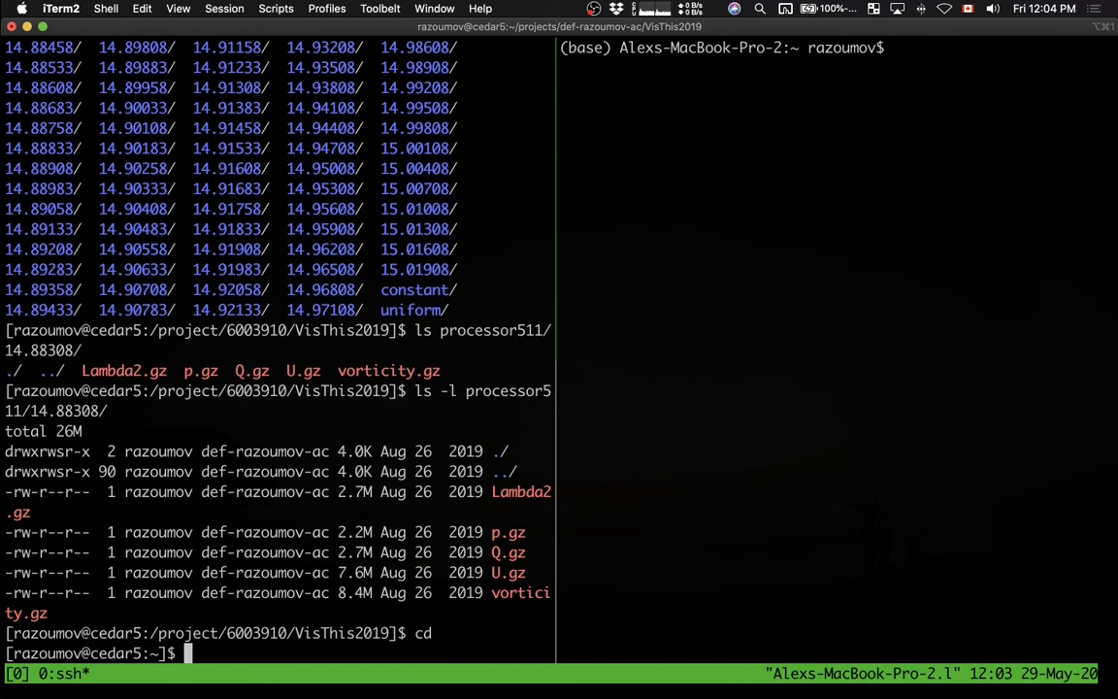
text(ln -s)
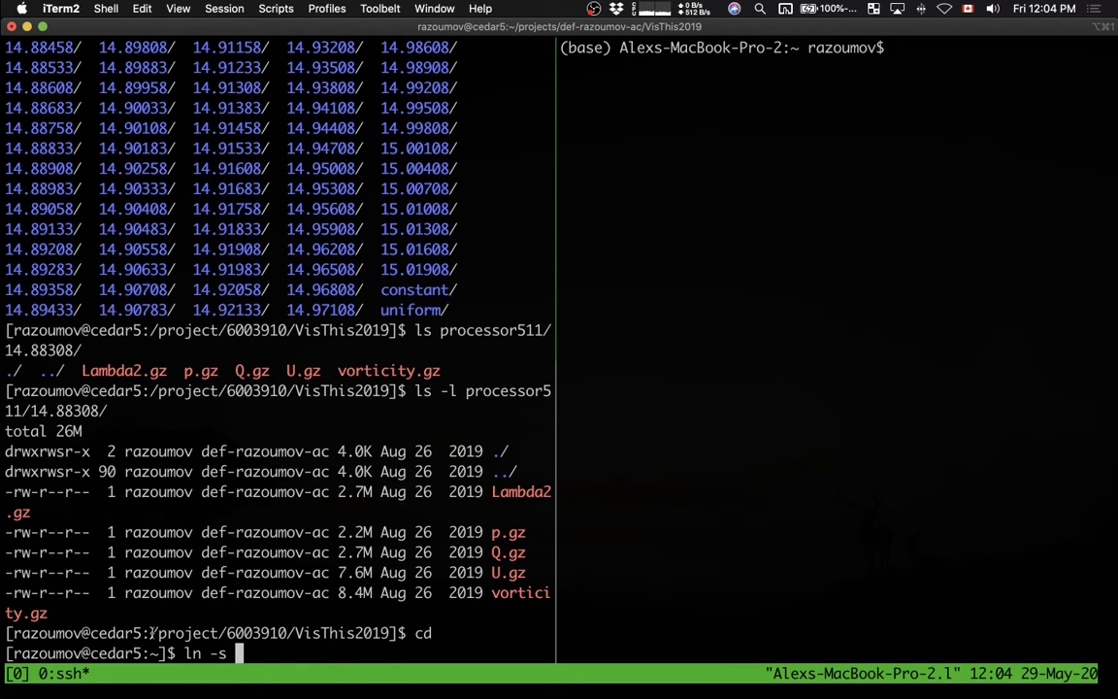
text(/project/6003910/VisThis201)
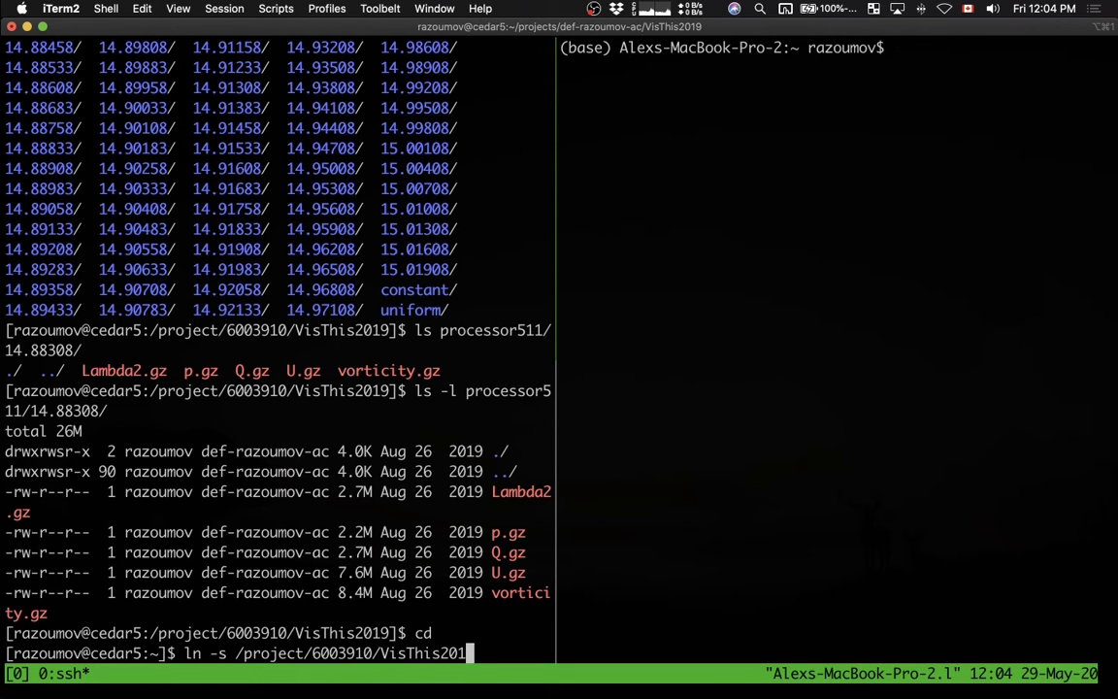
text(9/ airfoil)
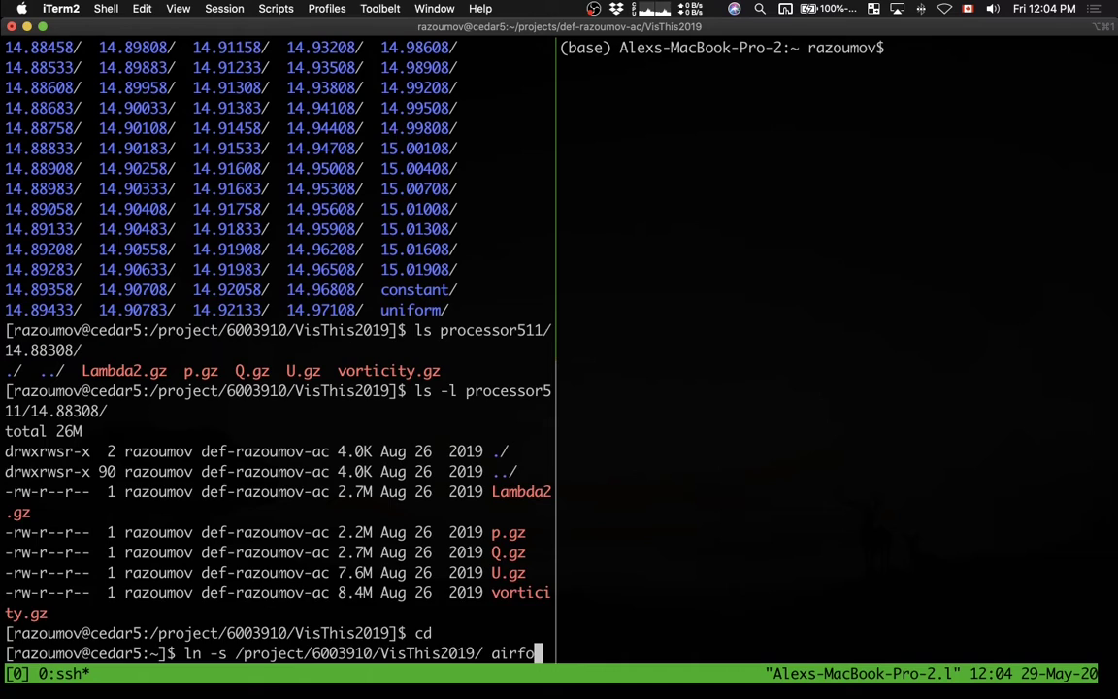
key(Return)
Confirm the airfoil link with ls -l filtered by grep airfoil
text(ls -l)
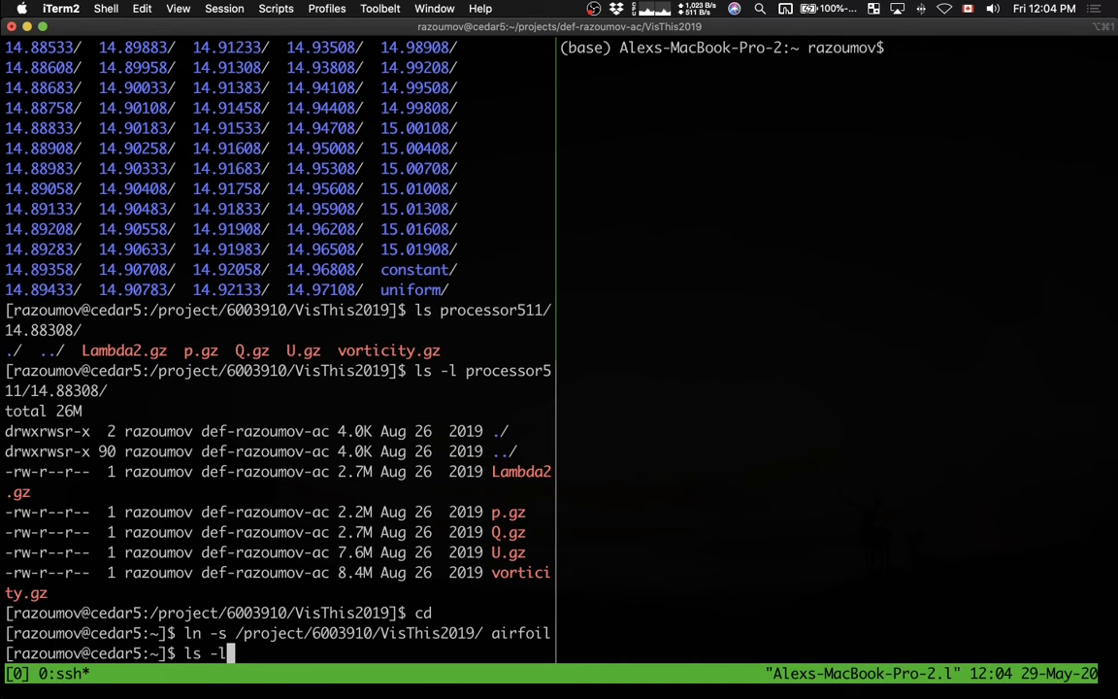
text(lgrep )
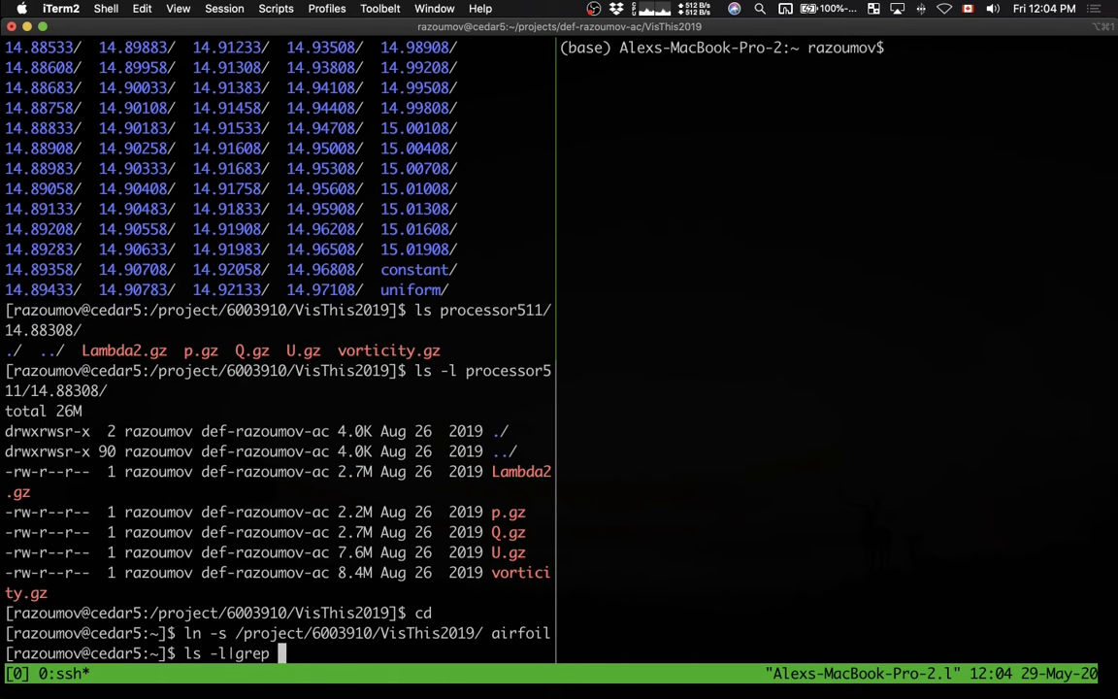
text(airfoil)
key(Return)
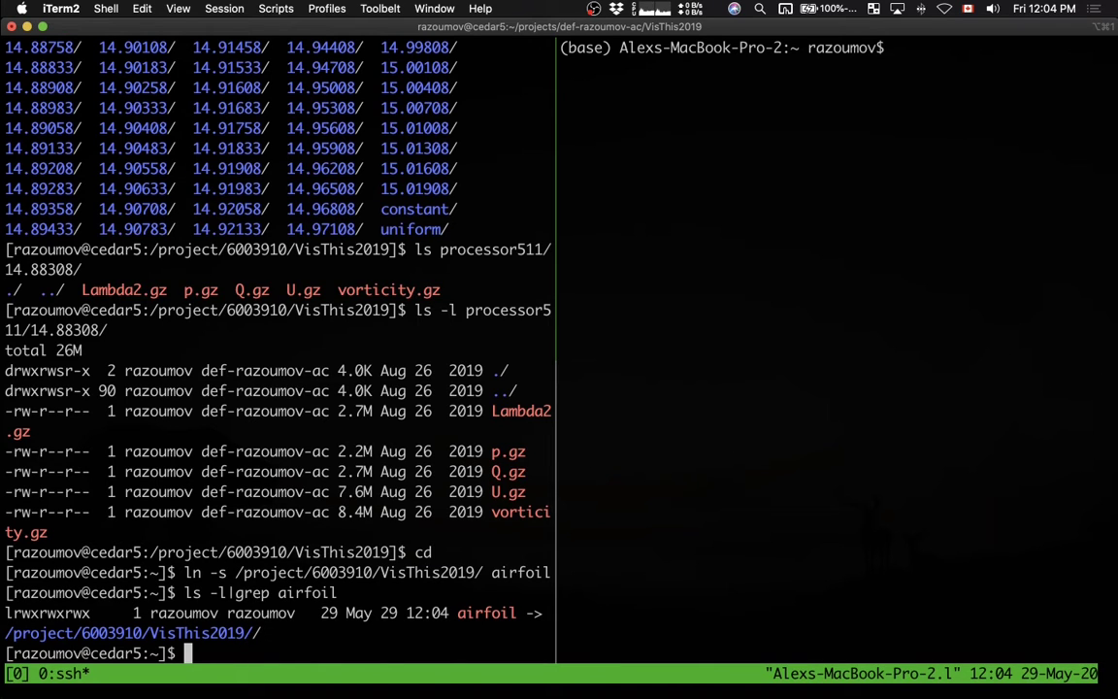
key(super+Tab)
key(super+Tab)
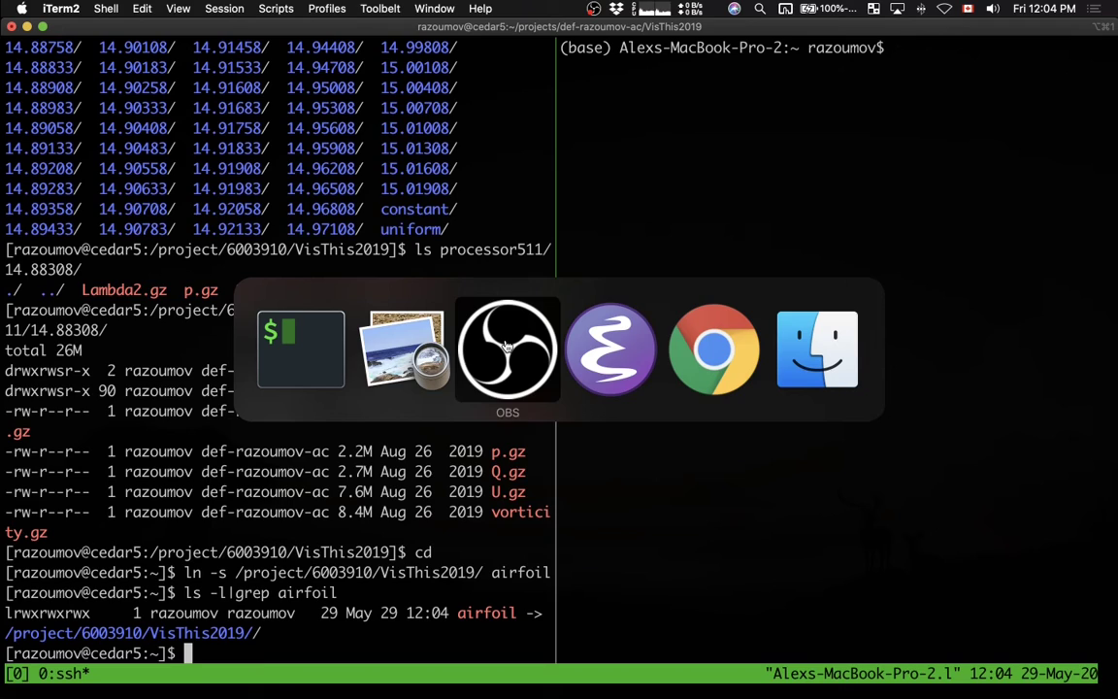
Advance to the Parallel software rendering slide and move the cedar shell into ~/scratch
click(400, 342)
key(Right)
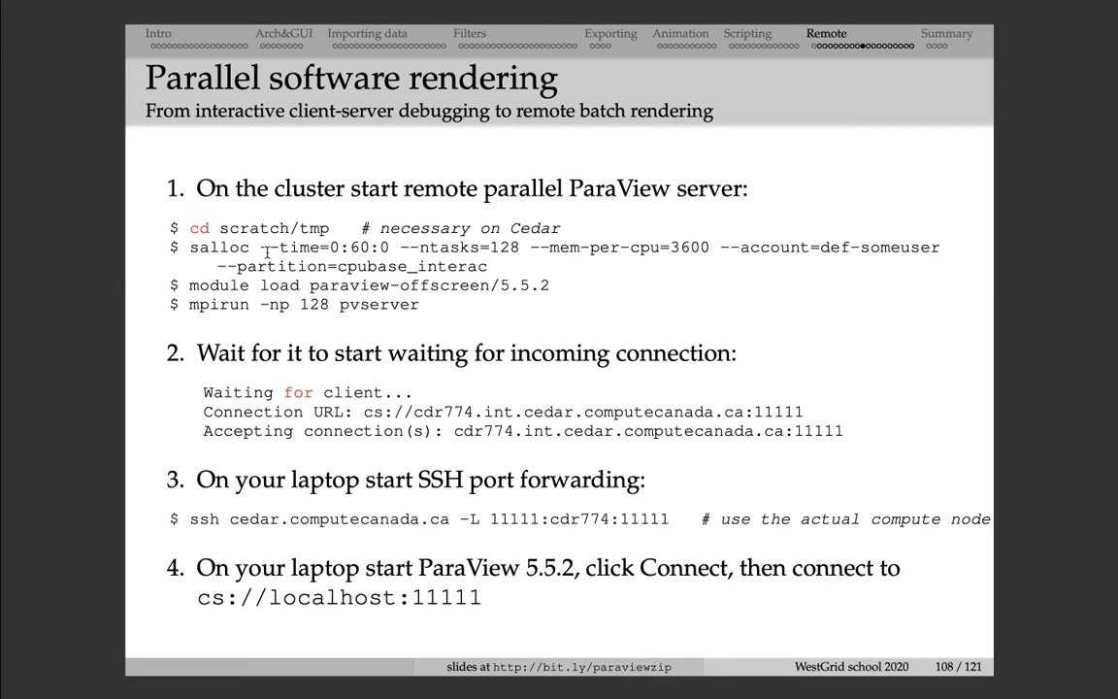
key(super+Tab)
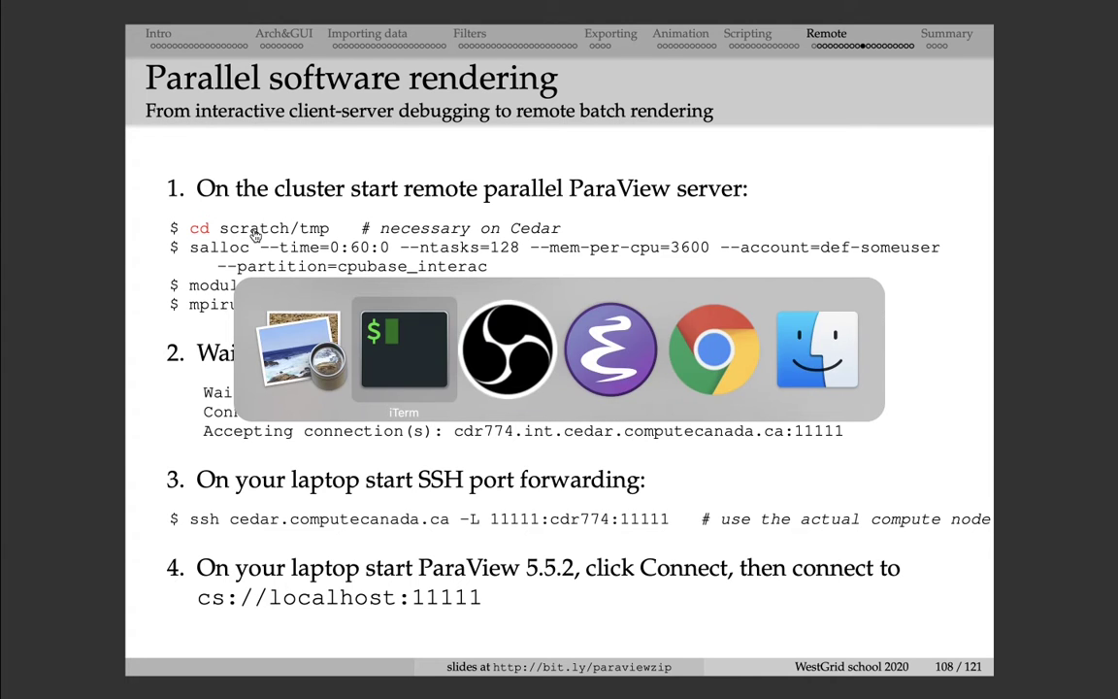
key(super+Tab)
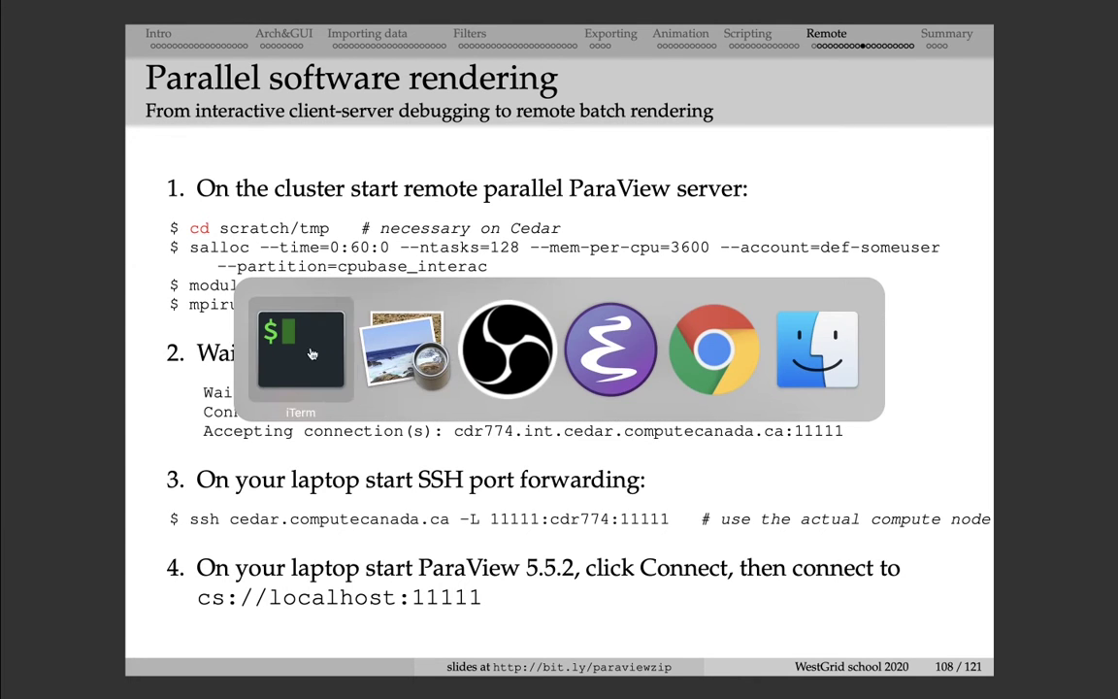
mouse_move(1, 697)
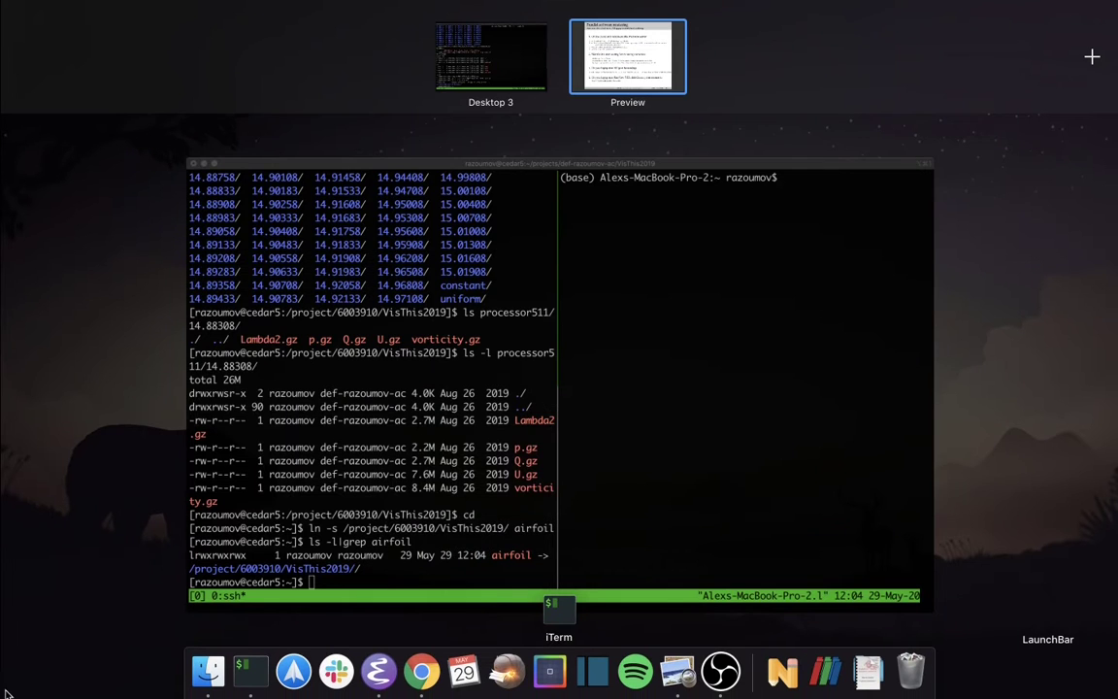
click(328, 444)
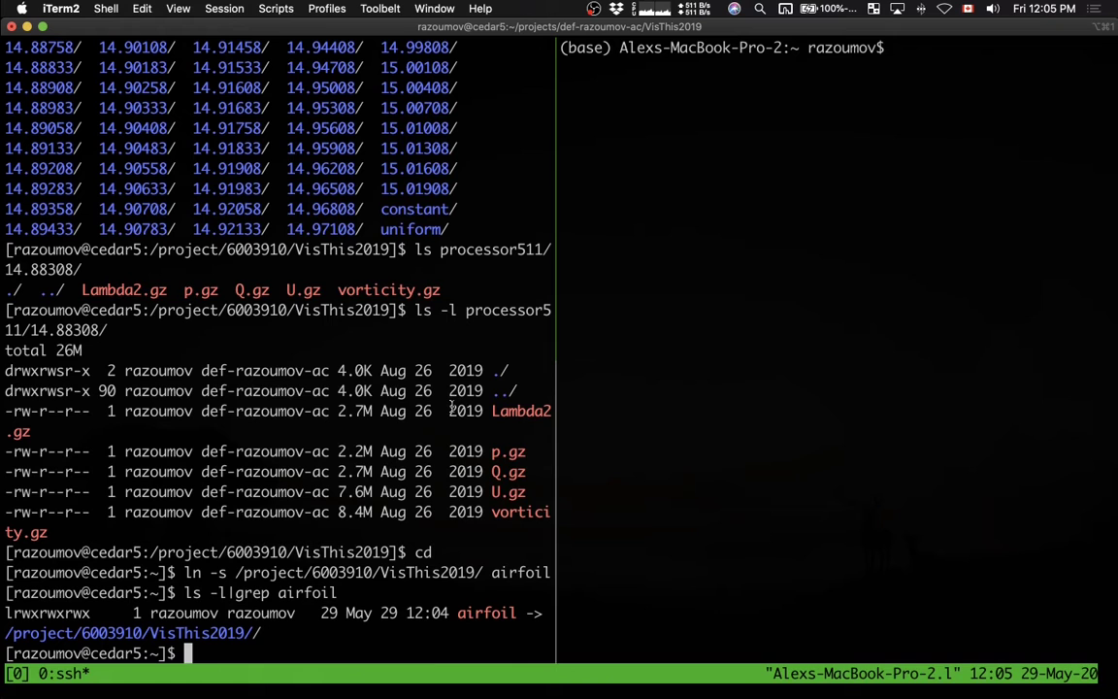
text(cd scratch/)
key(Return)
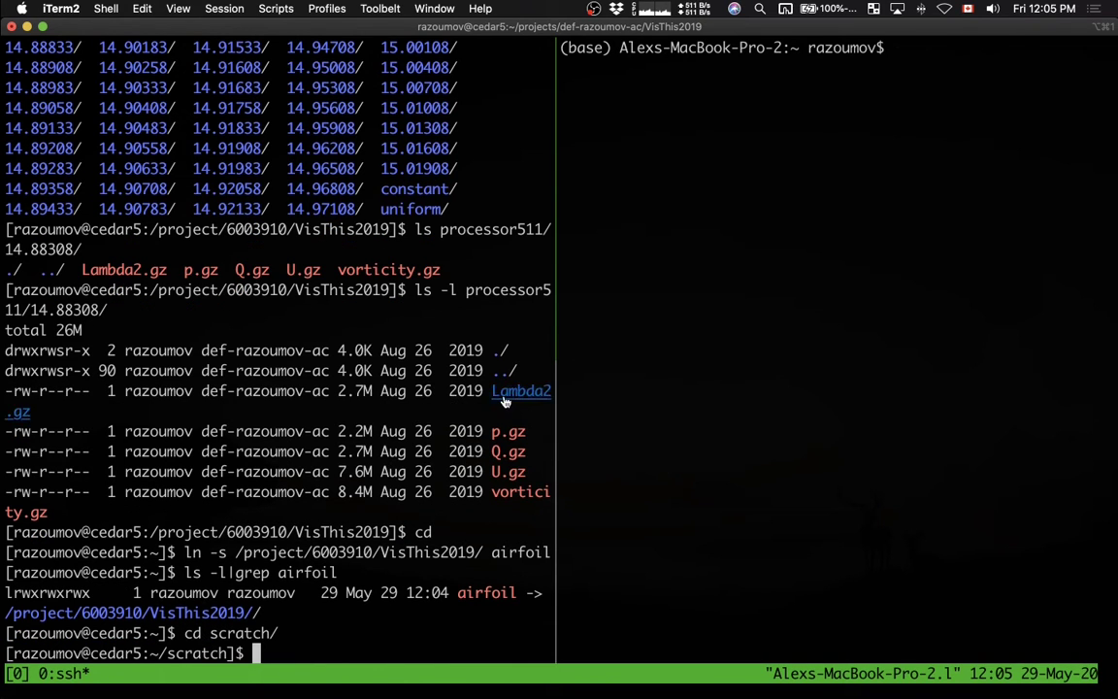
Copy the slide's salloc command and run it to request a 60-minute, 128-task job
key(super+Tab)
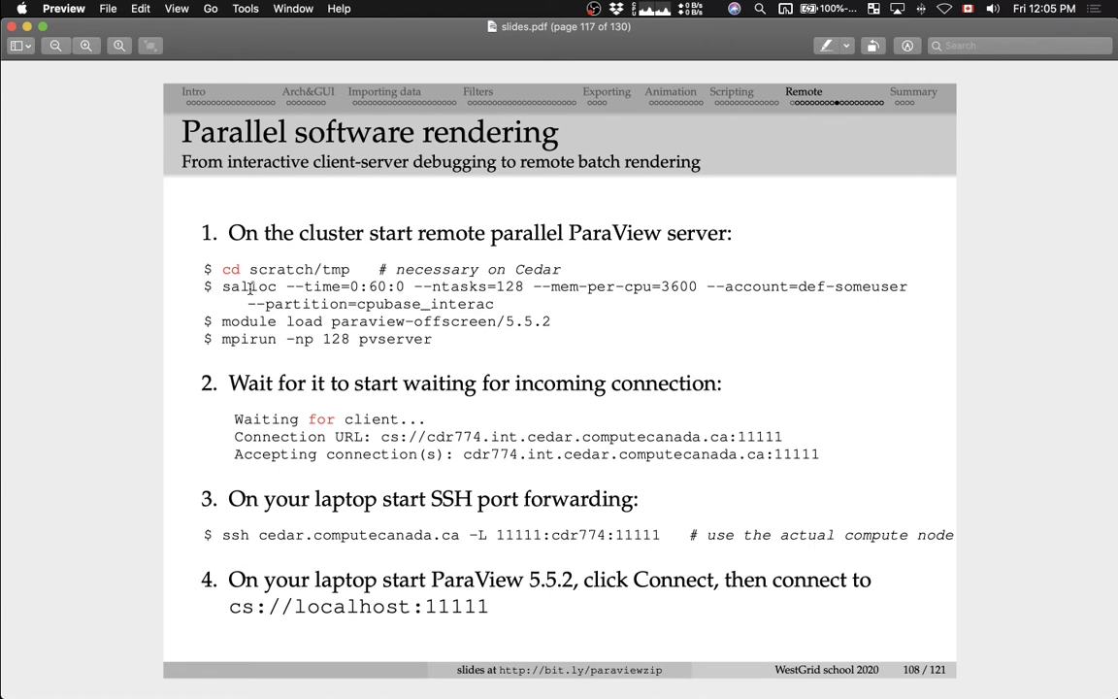
drag(251, 286, 443, 302)
key(super+c)
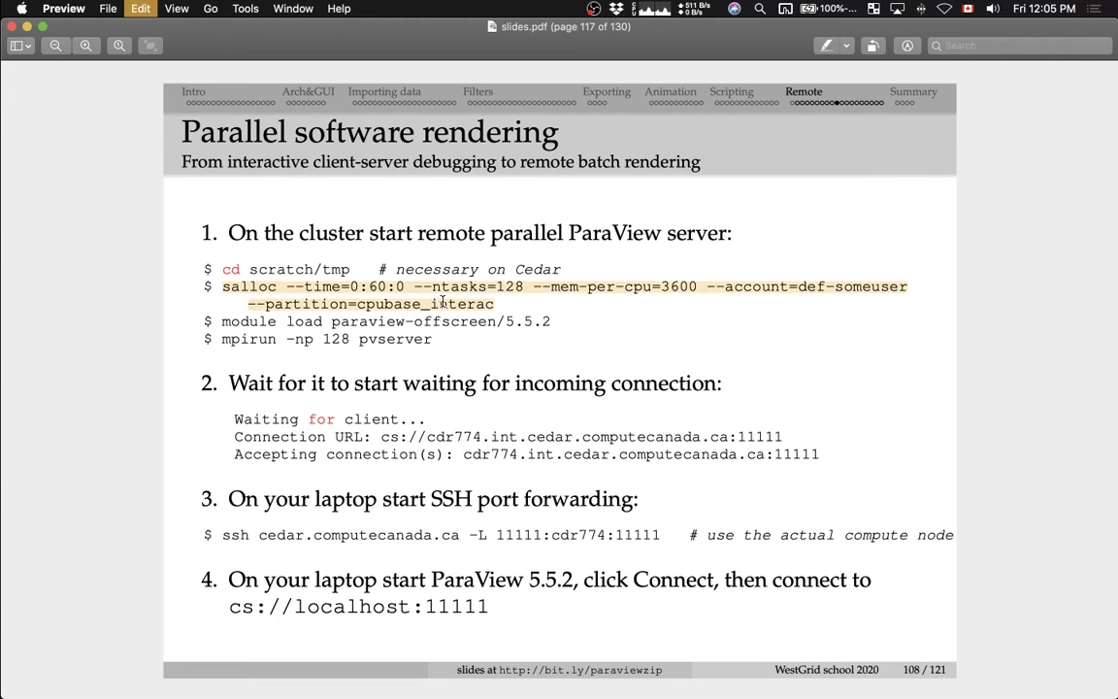
key(super+Tab)
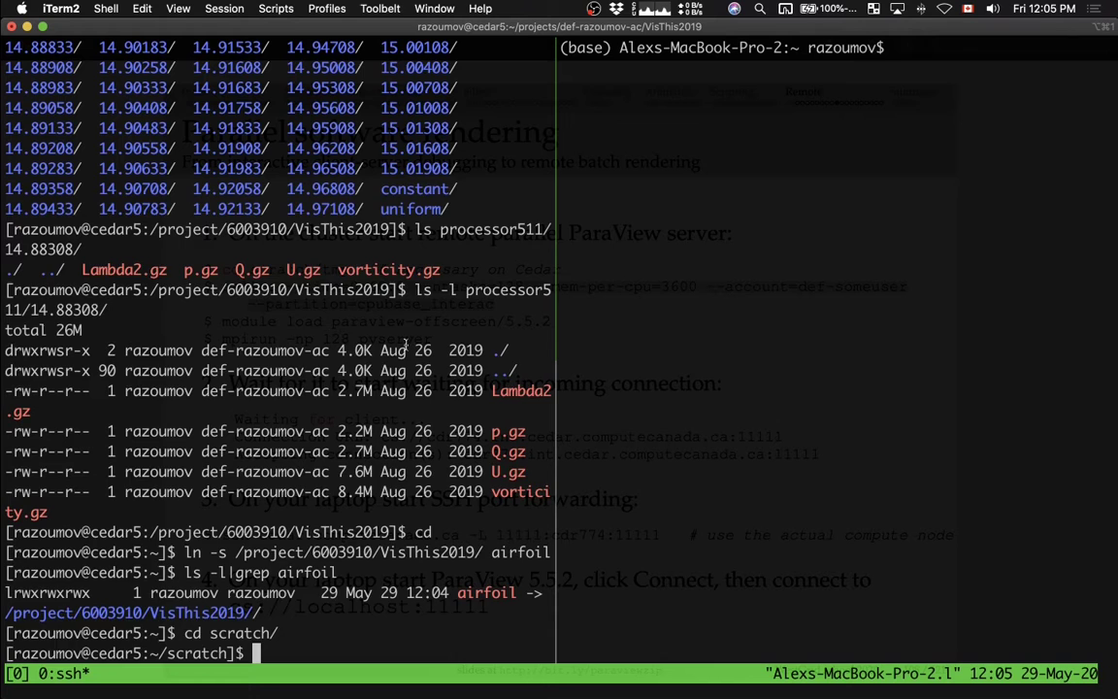
key(super+v)
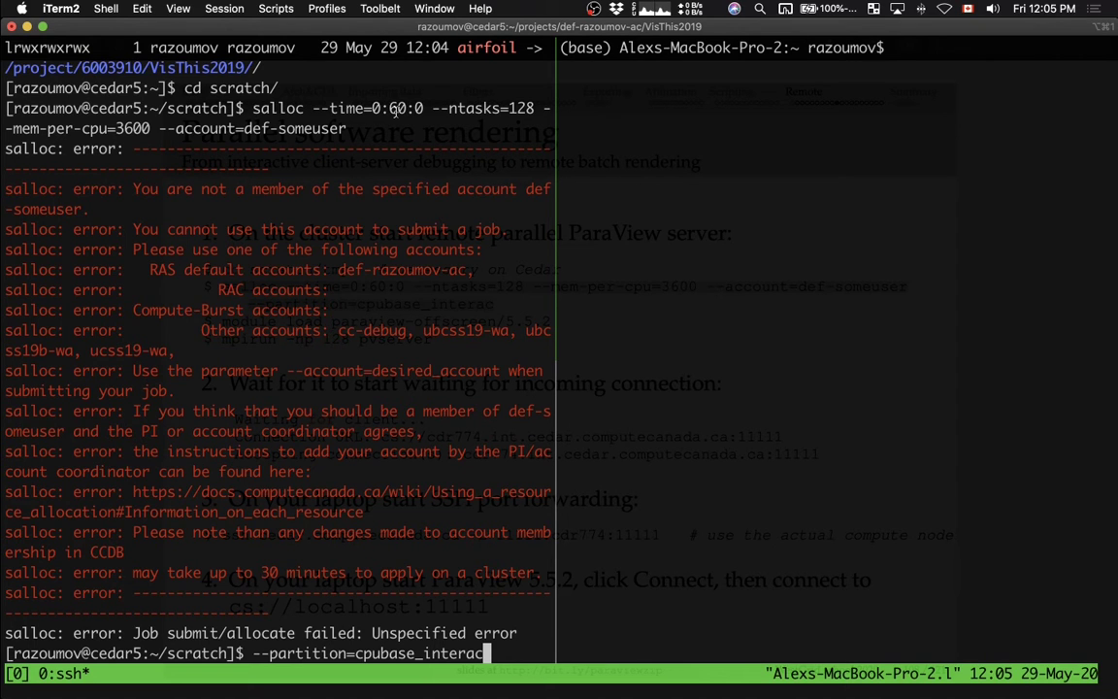
Rerun salloc with --account= set to the valid account from the error, granting allocation 43263015
key(Up)
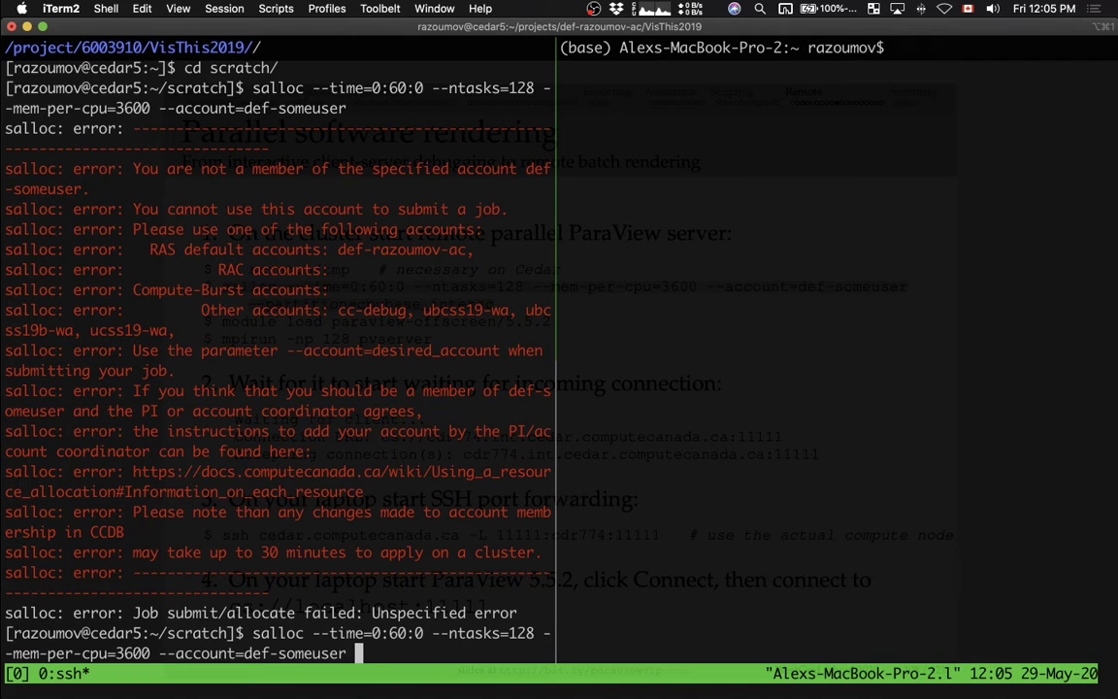
text(--account=)
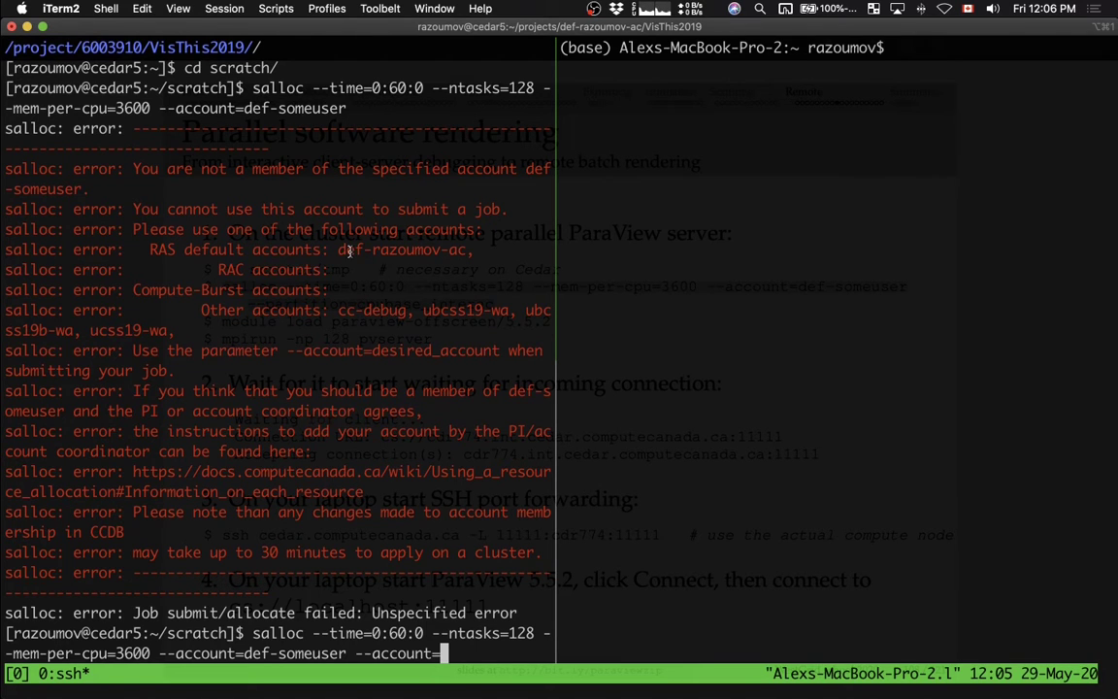
drag(337, 250, 470, 251)
key(ctrl+b)
key(bracketright)
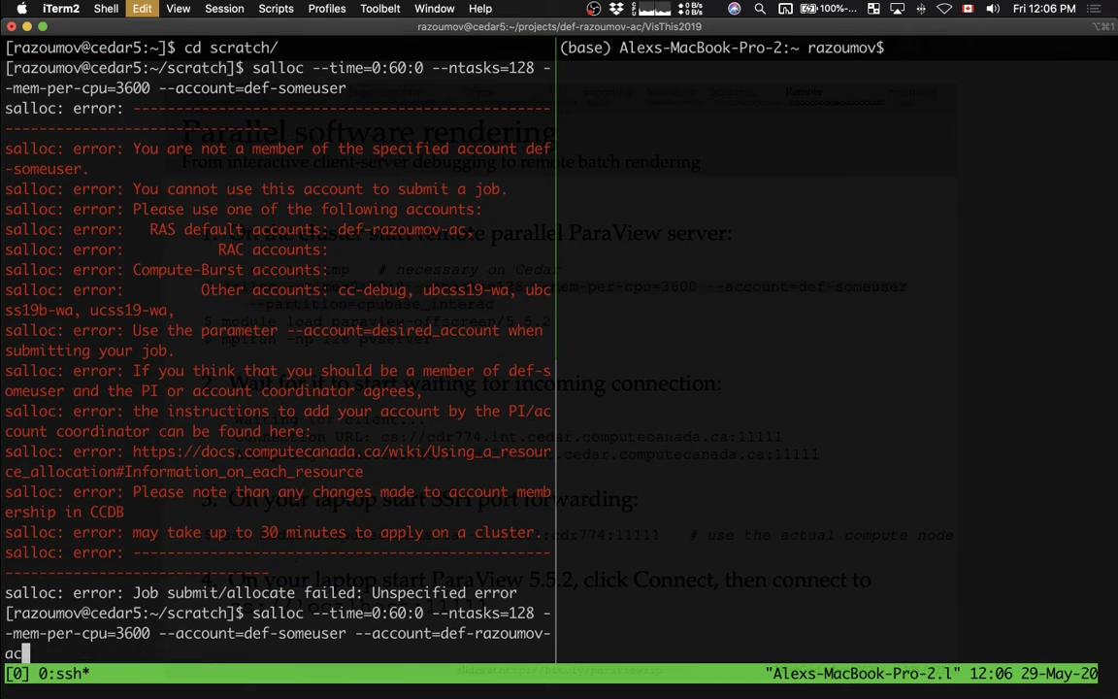
key(Return)
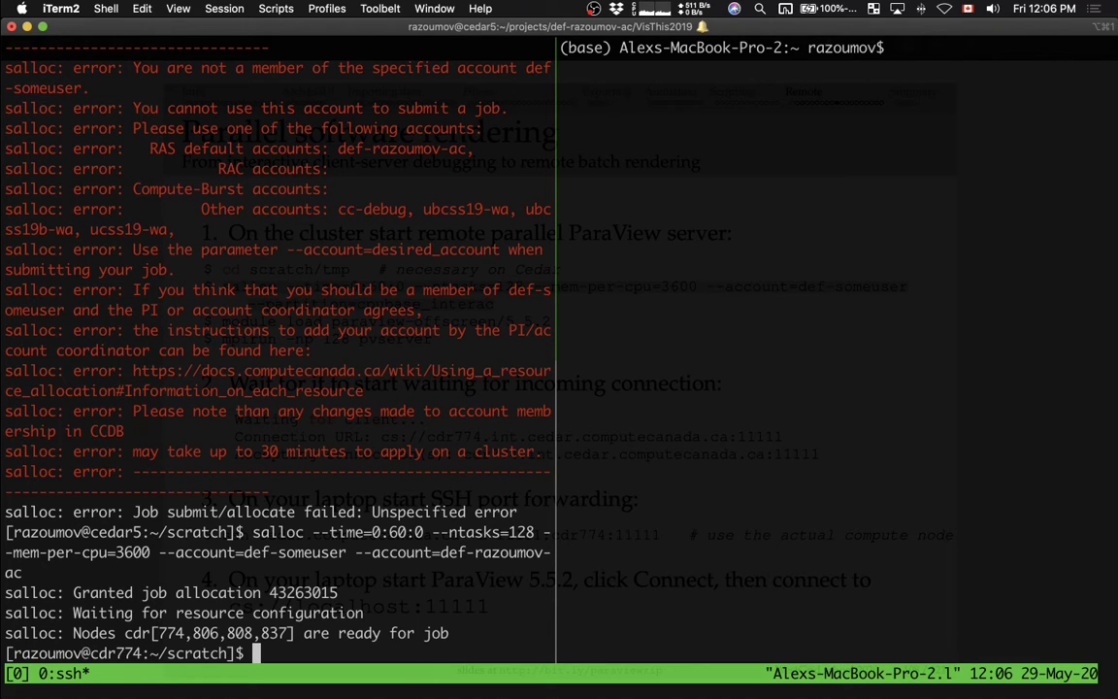
text(echo )
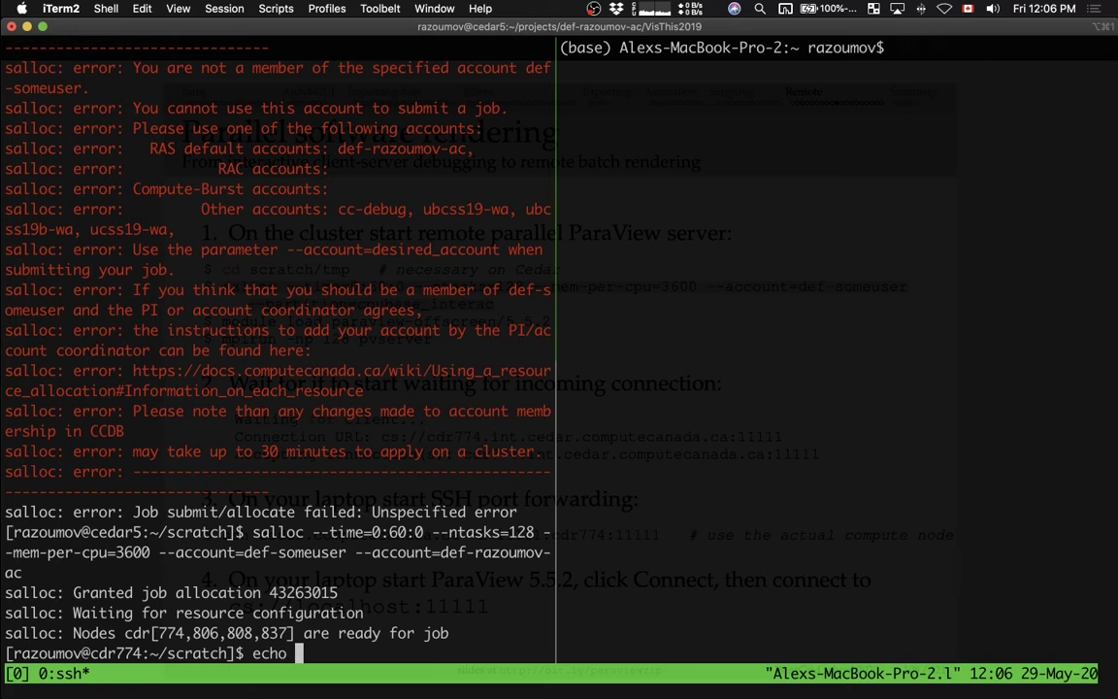
text($SLURM)
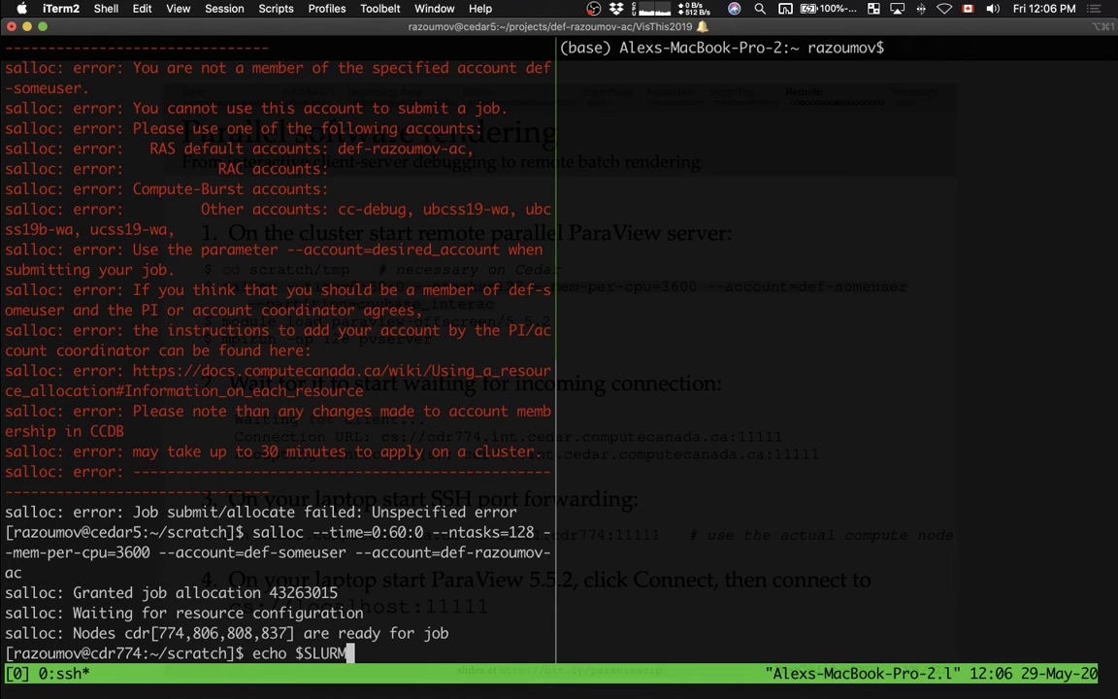
Print SLURM_NODELIST, showing allocated nodes cdr[774,806,808,837]
key(Tab)
key(Tab)
text(_NODEL)
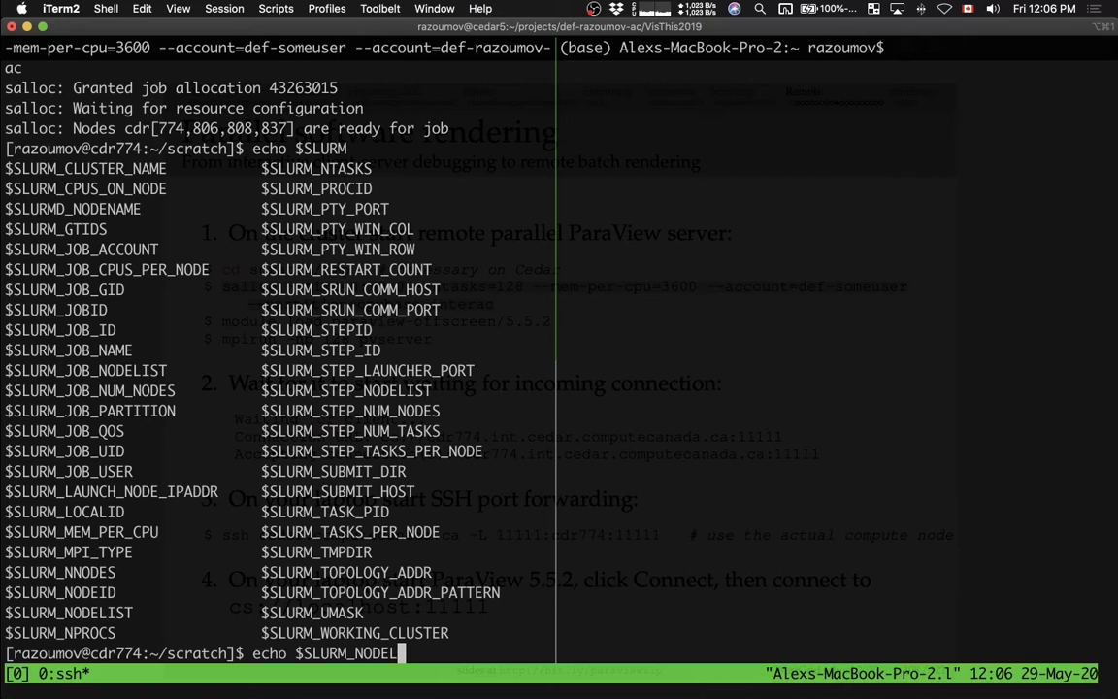
key(Tab)
key(Return)
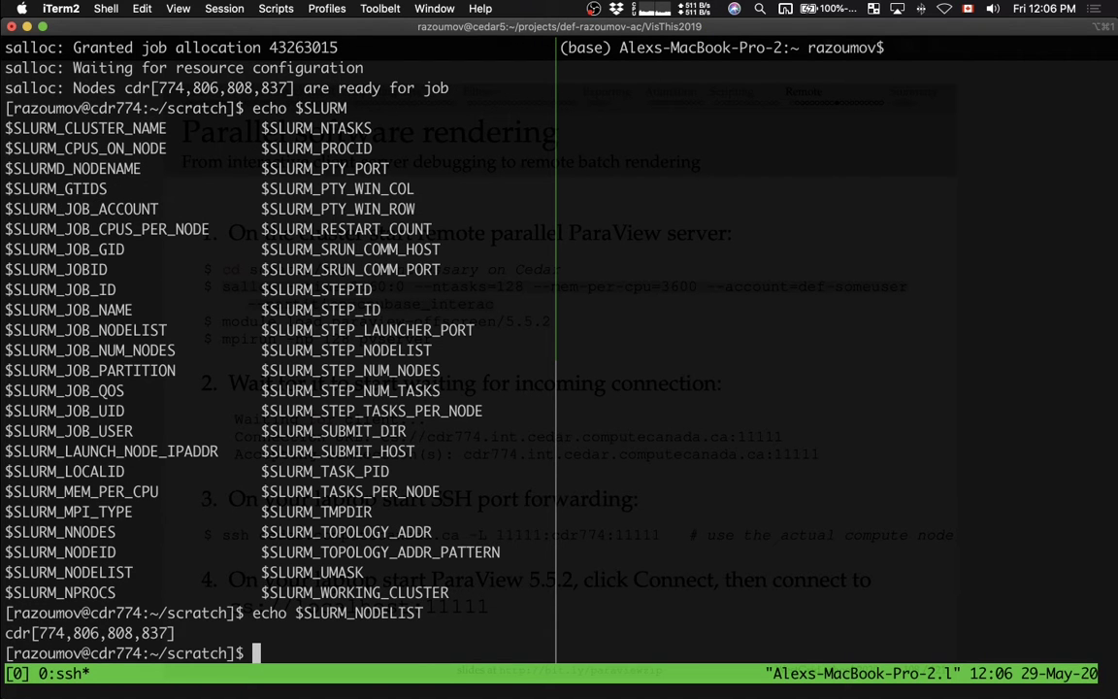
Print SLURM_NPROCS, showing the job's 128 processes
key(Up)
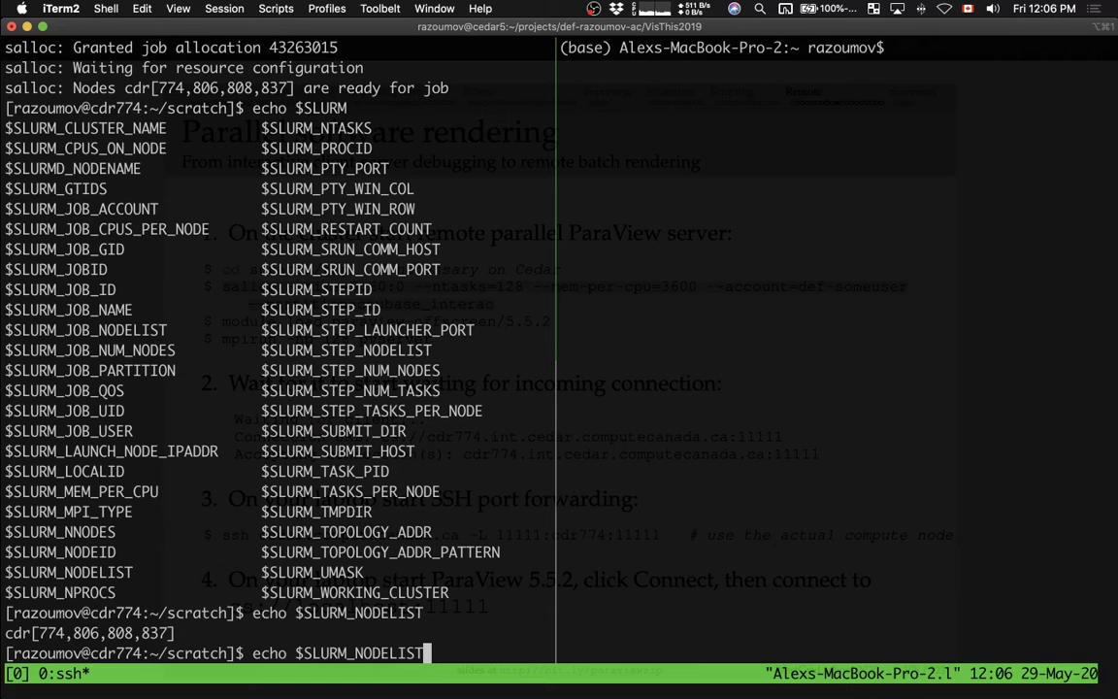
key(BackSpace)
key(BackSpace)
key(BackSpace)
key(BackSpace)
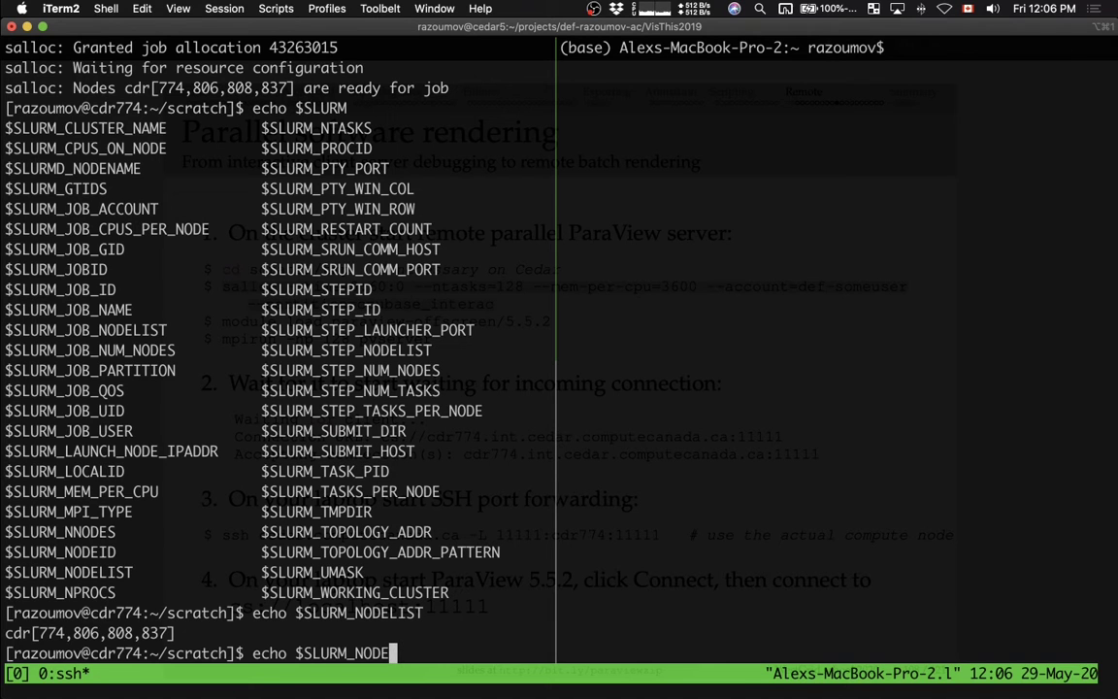
key(BackSpace)
key(BackSpace)
key(BackSpace)
text(P)
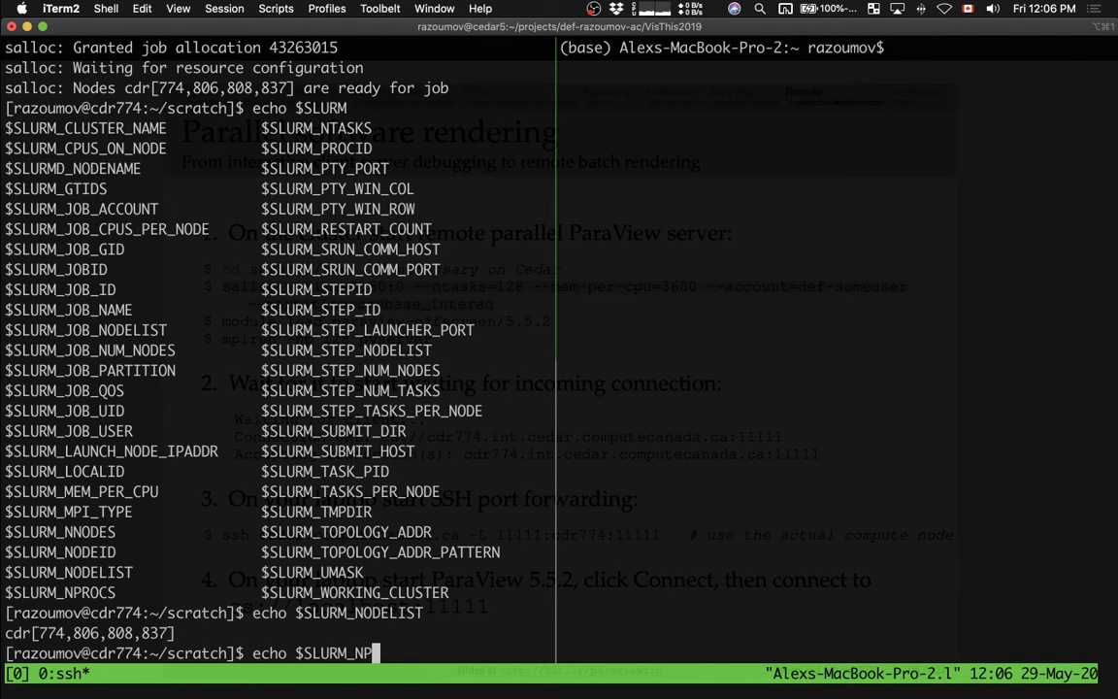
key(Tab)
key(Return)
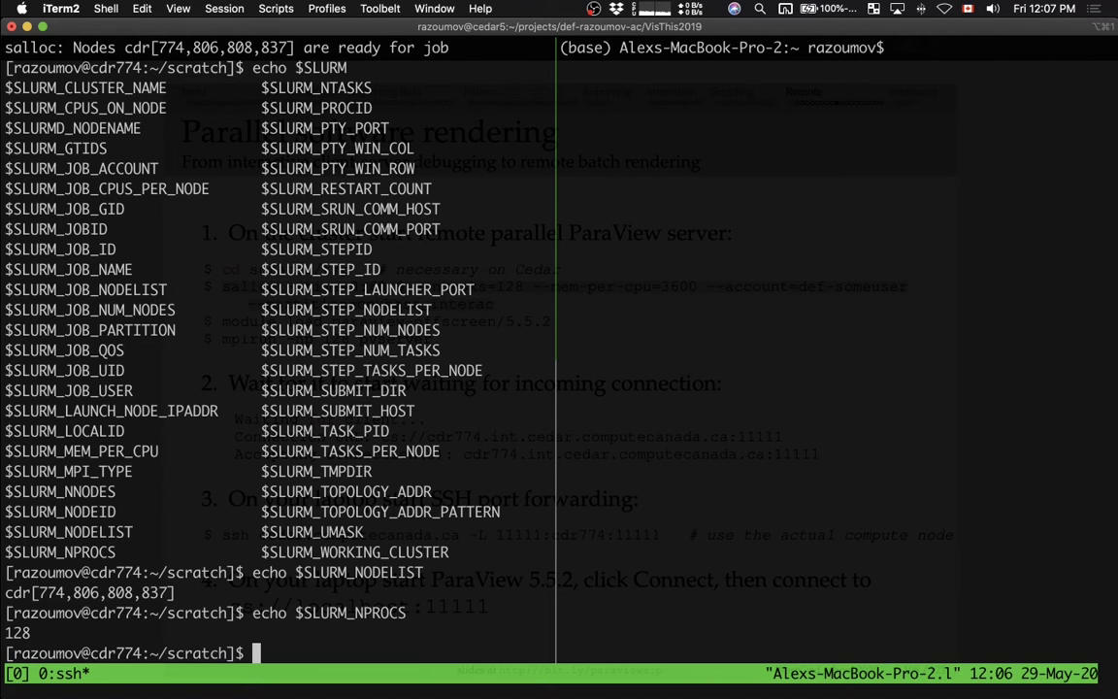
Load the paraview-offscreen/5.5.2 module using the line copied from the slide
key(super+Tab)
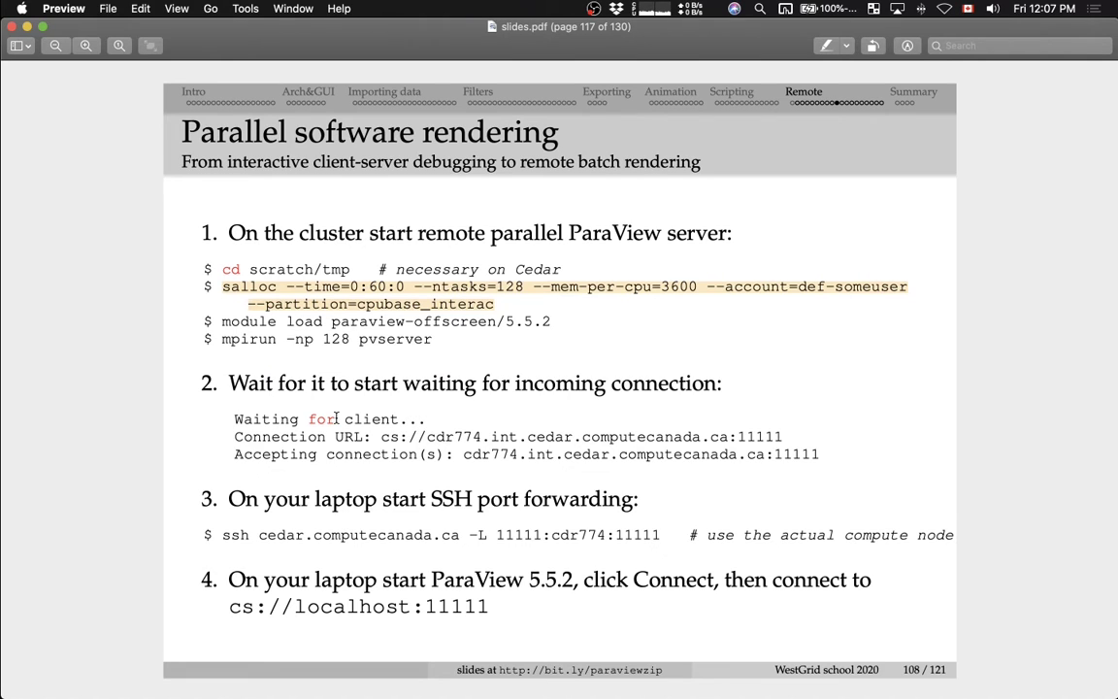
double_click(265, 321)
drag(265, 321, 539, 321)
key(super+c)
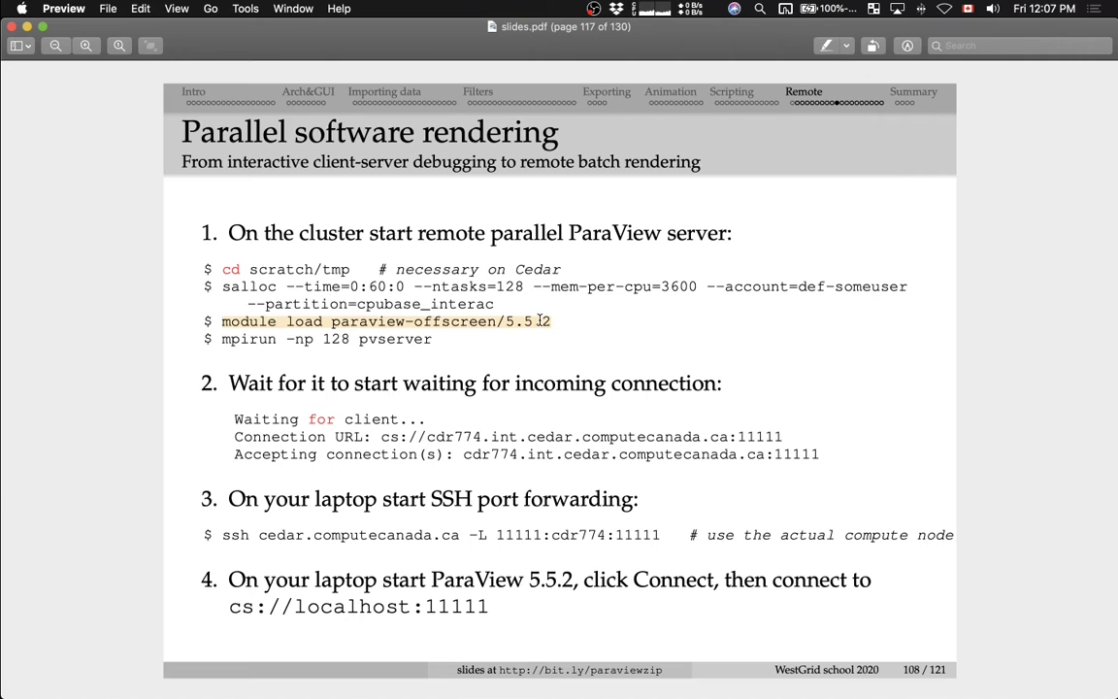
key(super+Tab)
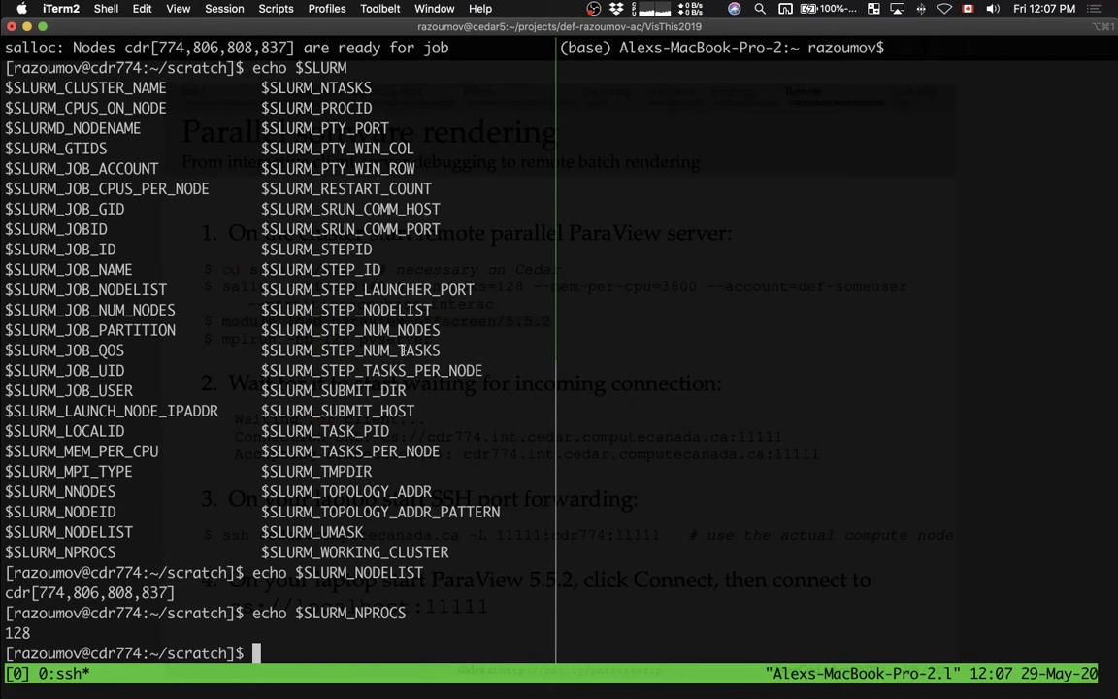
key(super+v)
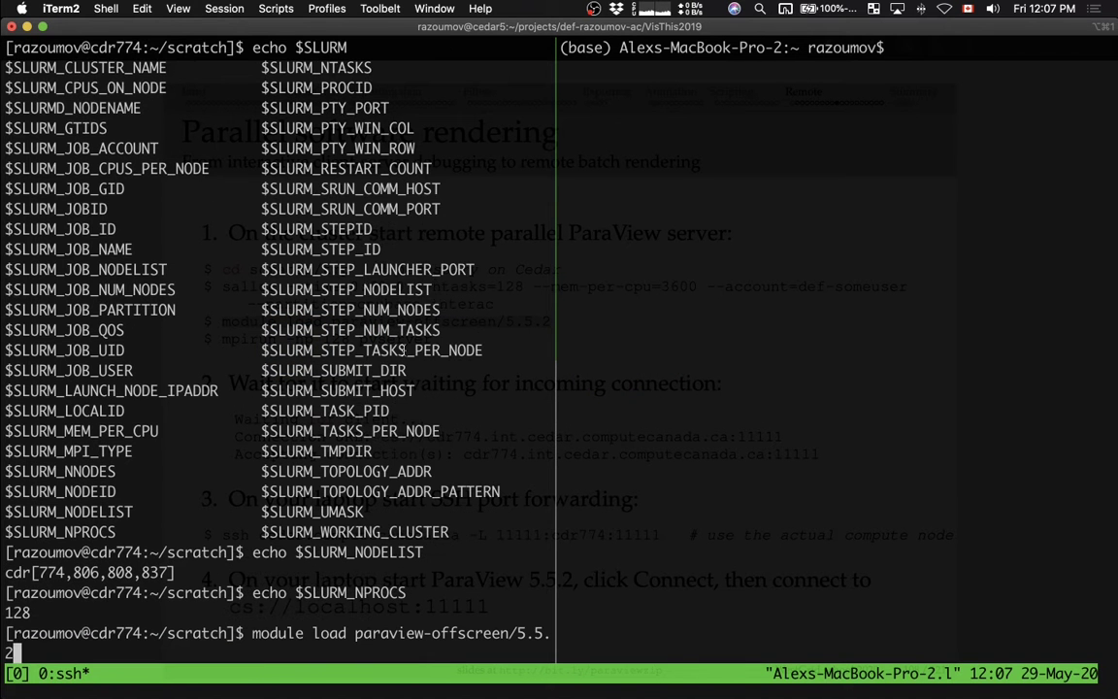
key(Return)
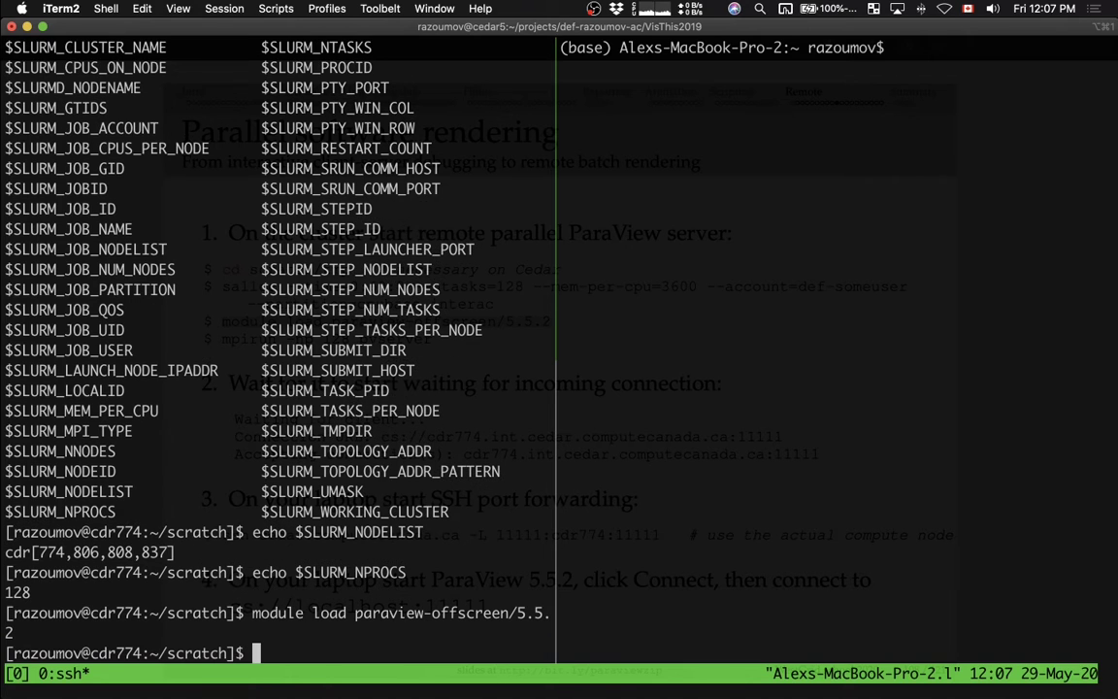
Start the server with mpirun -np 128 pvserver, copied from the slide
key(super+Tab)
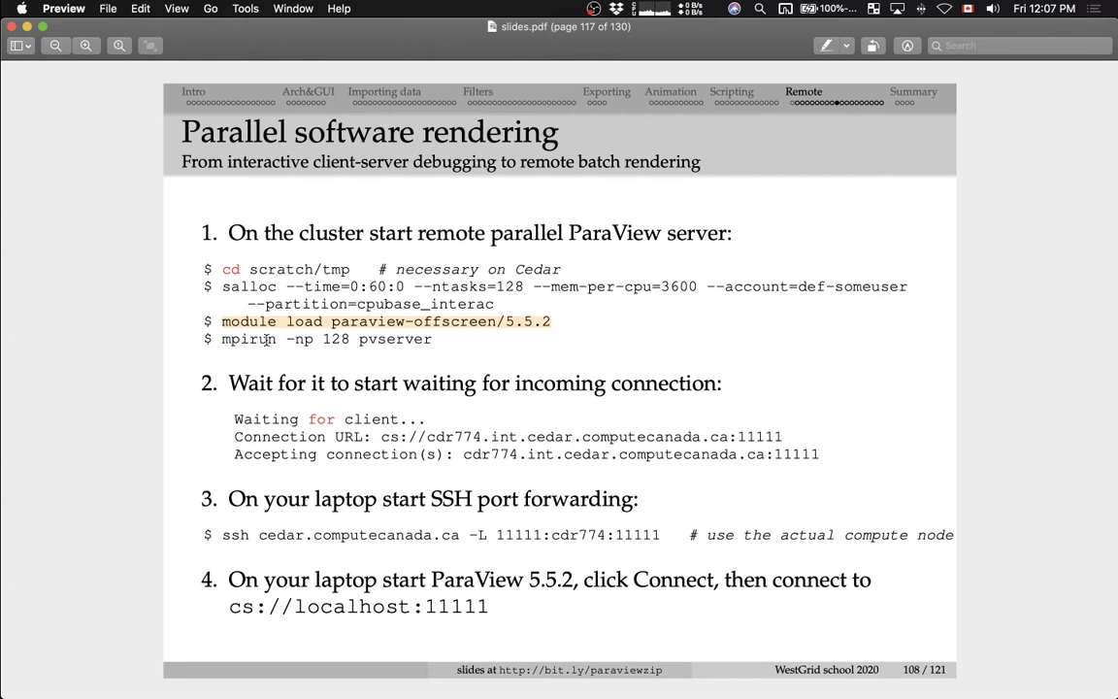
drag(222, 339, 373, 338)
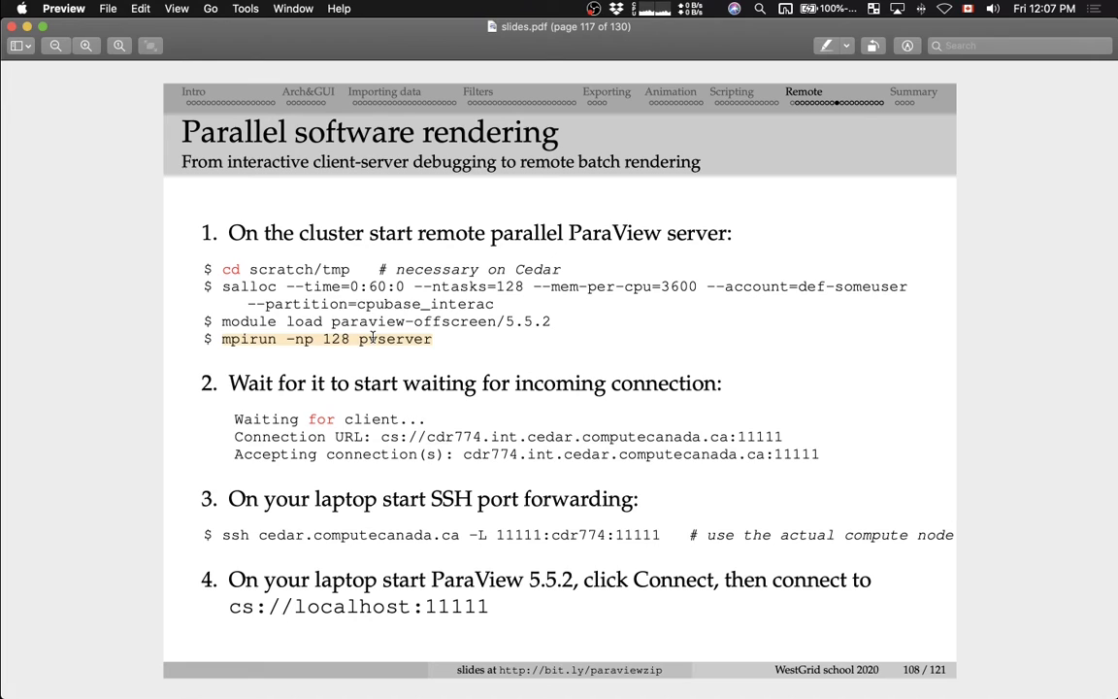
key(super+c)
key(super+Tab)
key(super+v)
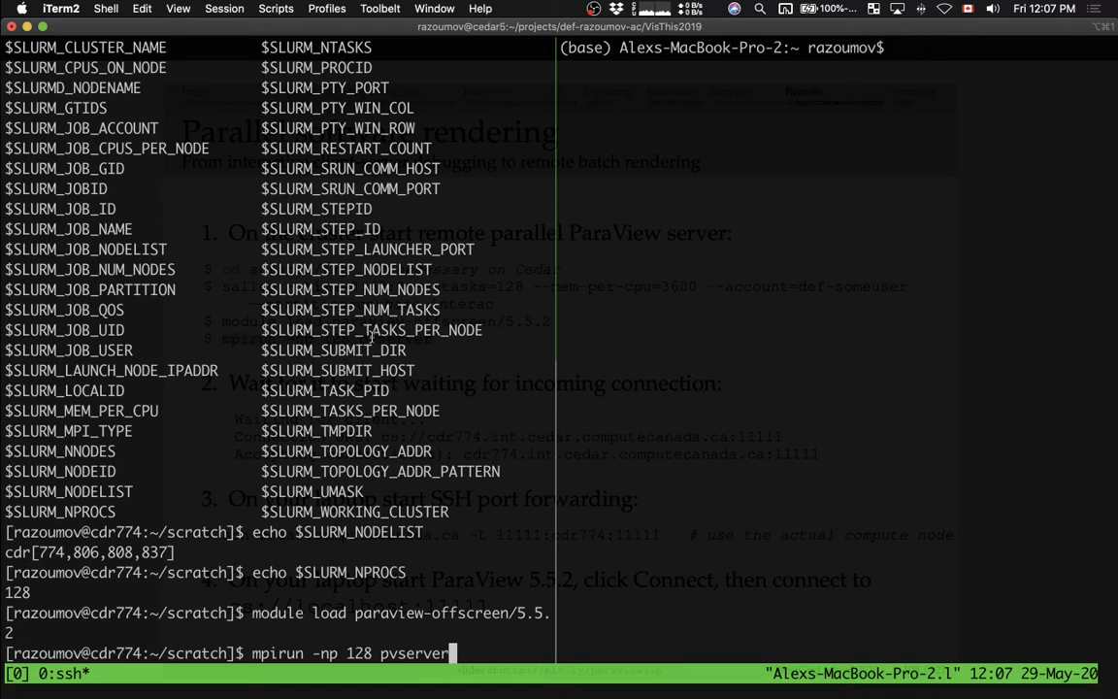
key(Return)
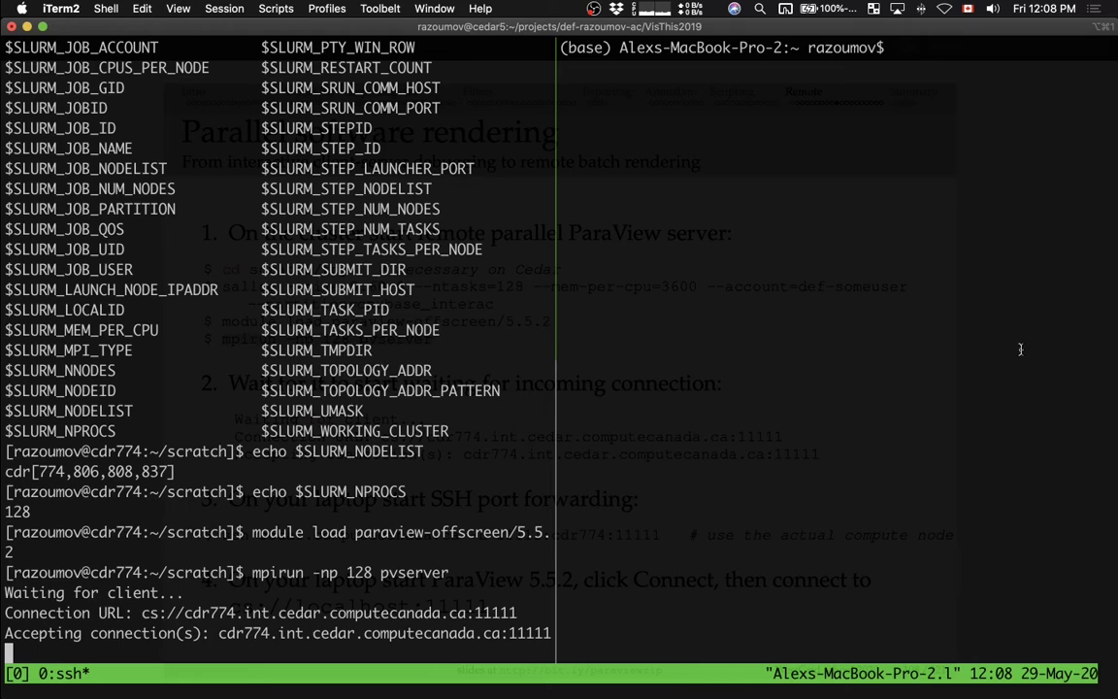
Run the slide's ssh -L 11111:cdr774:11111 command to cedar in the right laptop pane
key(super+Tab)
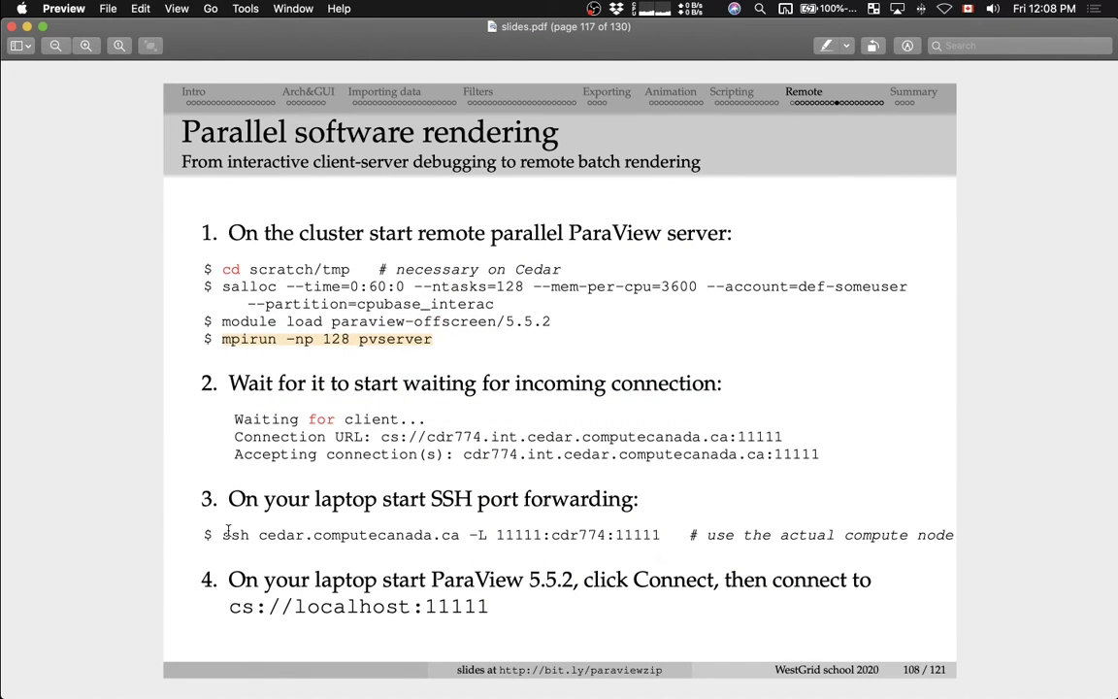
drag(227, 530, 630, 535)
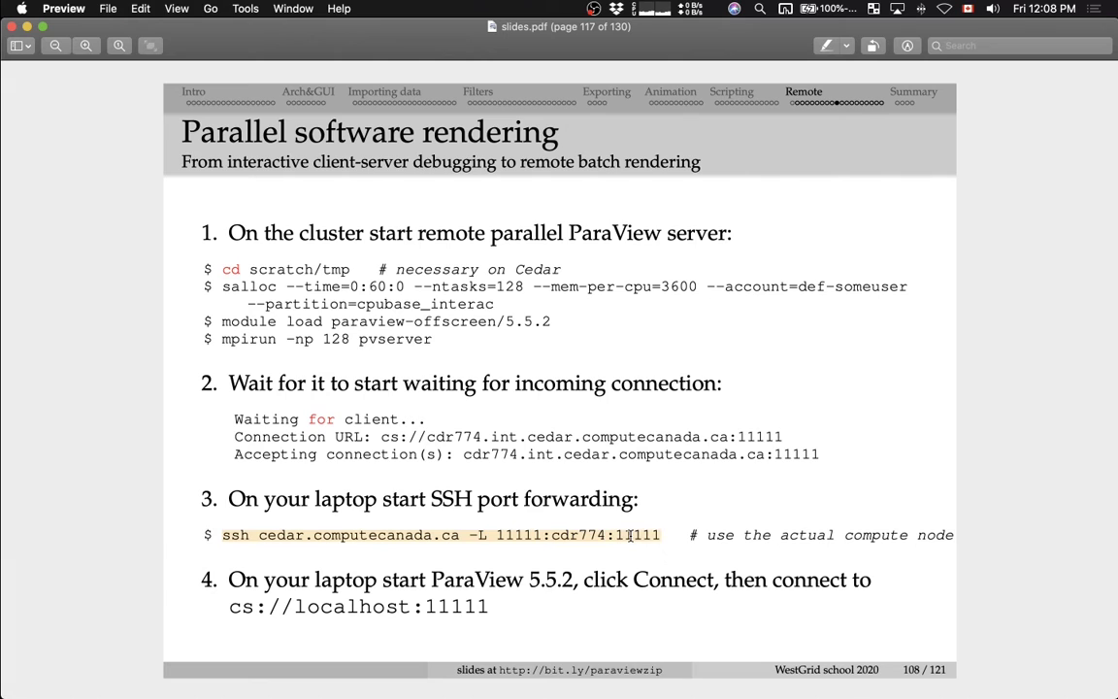
key(super+Tab)
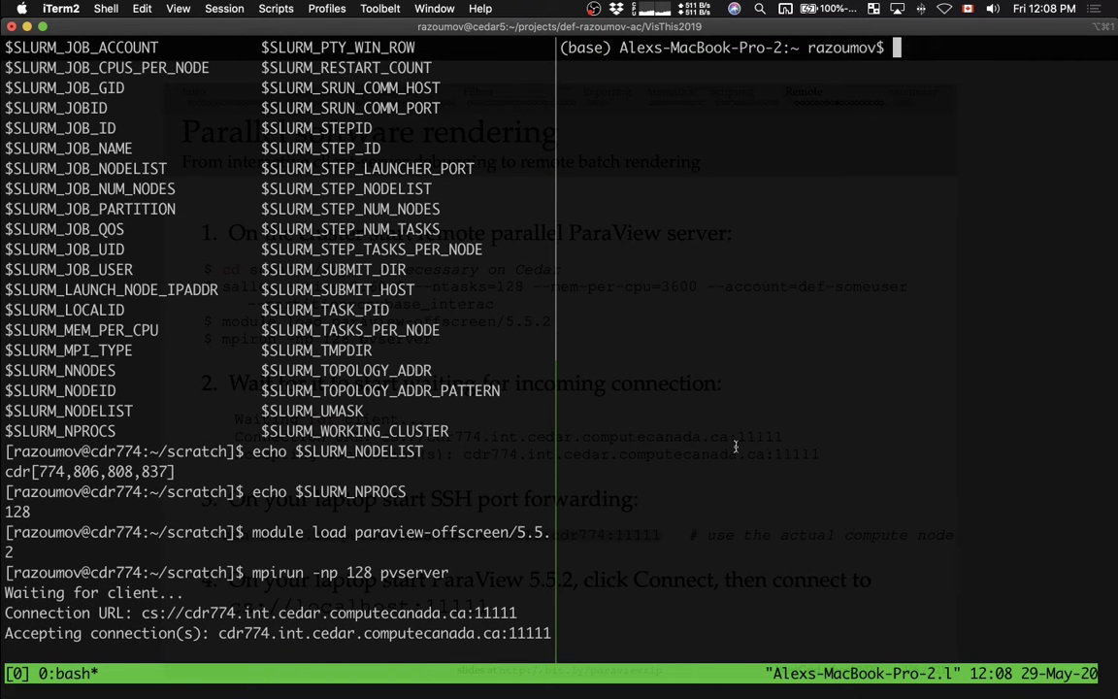
key(super+v)
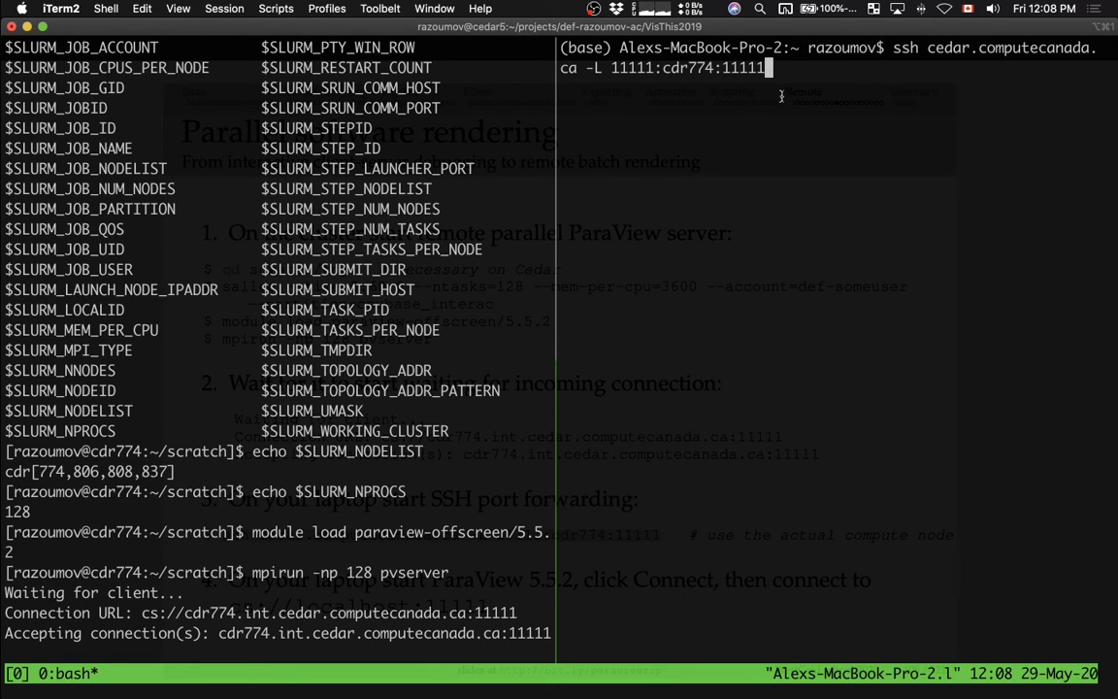
key(Return)
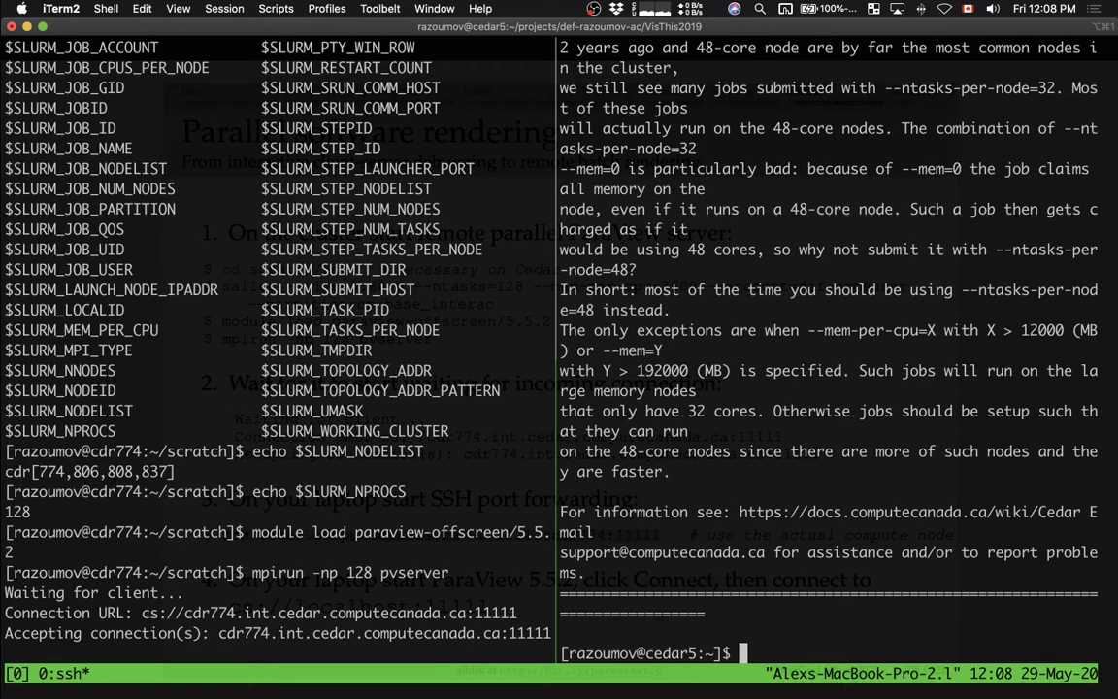
Launch ParaView 5.5.2, allowing incoming network connections
key(super+space)
text(parav)
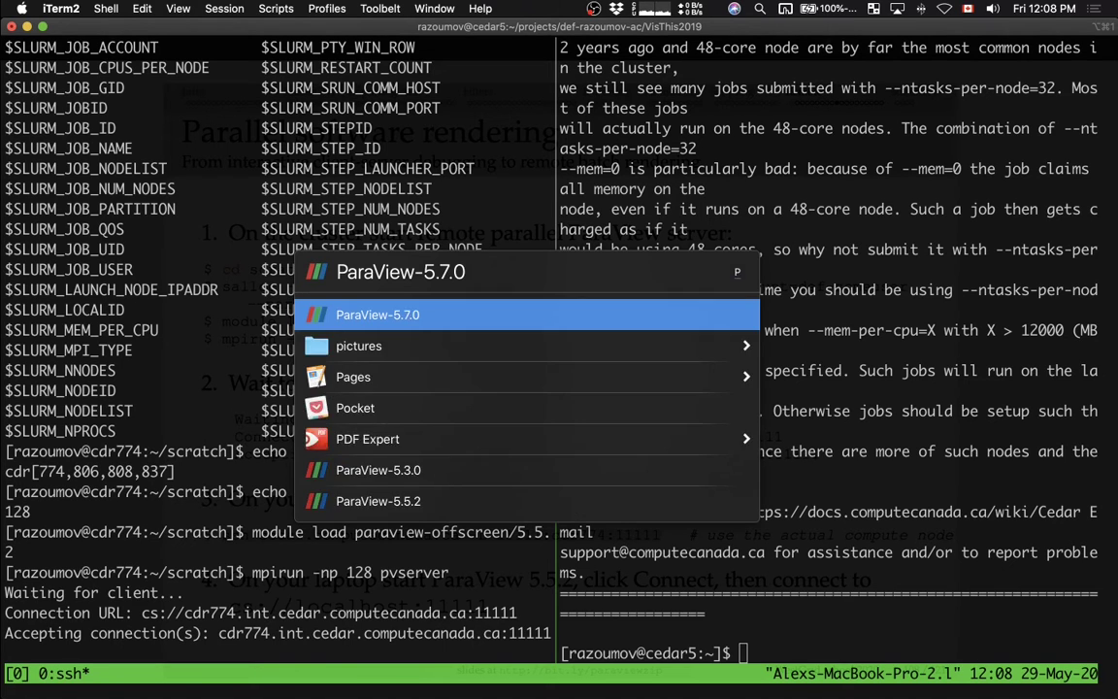
key(Return)
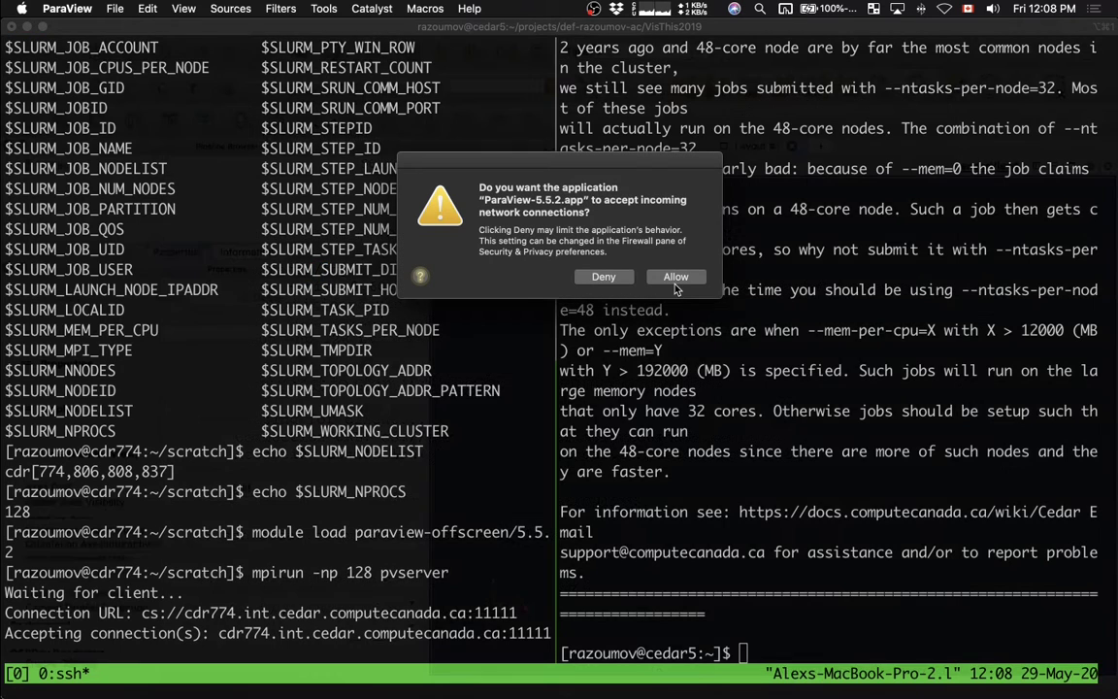
click(675, 276)
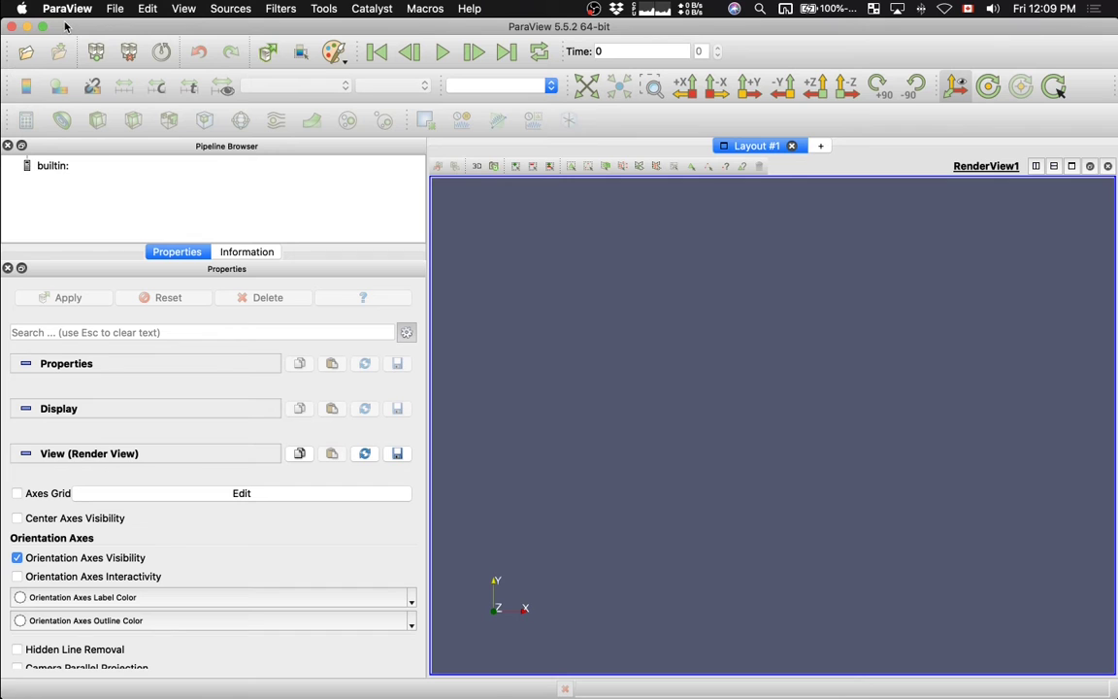
drag(66, 27, 228, 31)
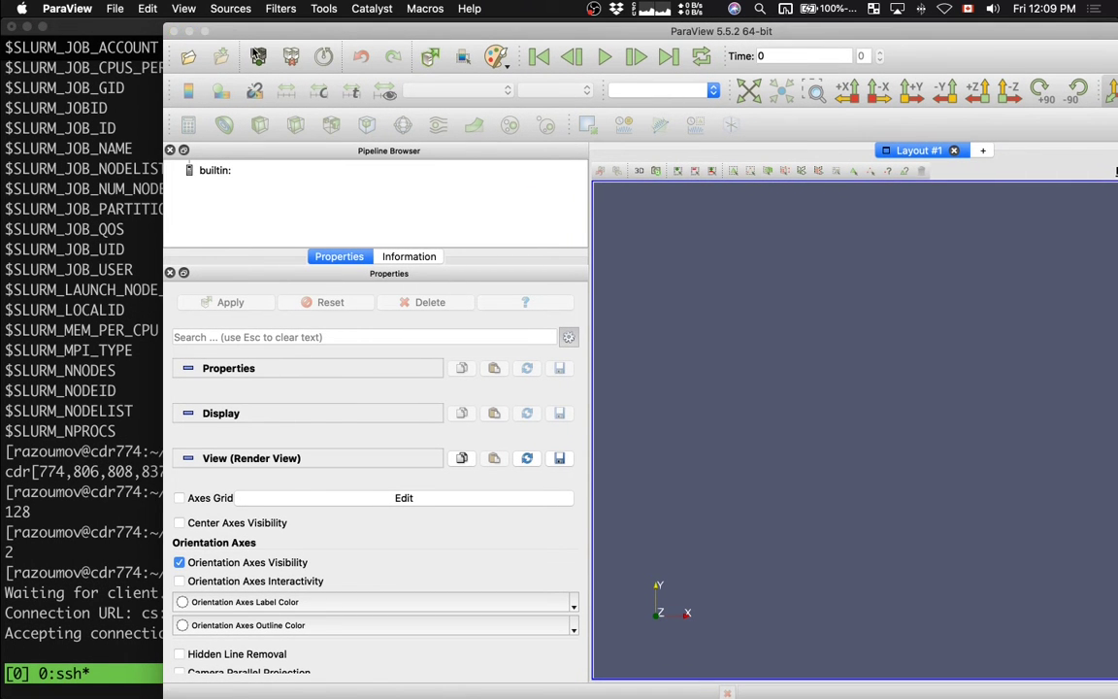
Connect ParaView to the localhost server at cs://localhost:11111 and maximize the window
click(257, 55)
click(573, 247)
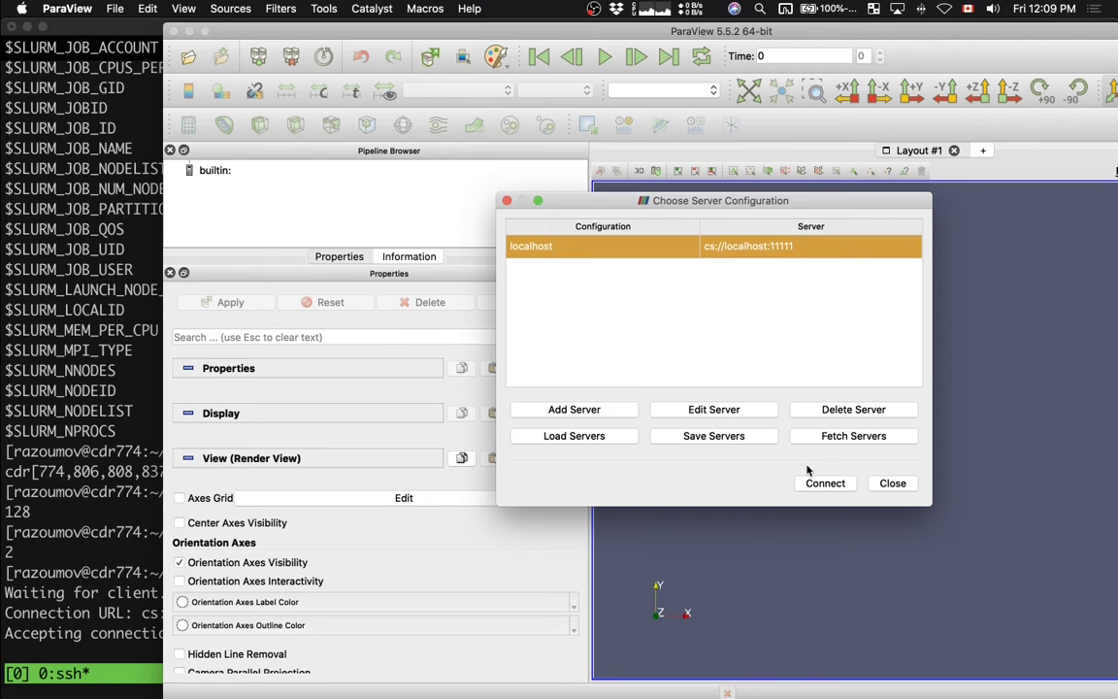
click(824, 483)
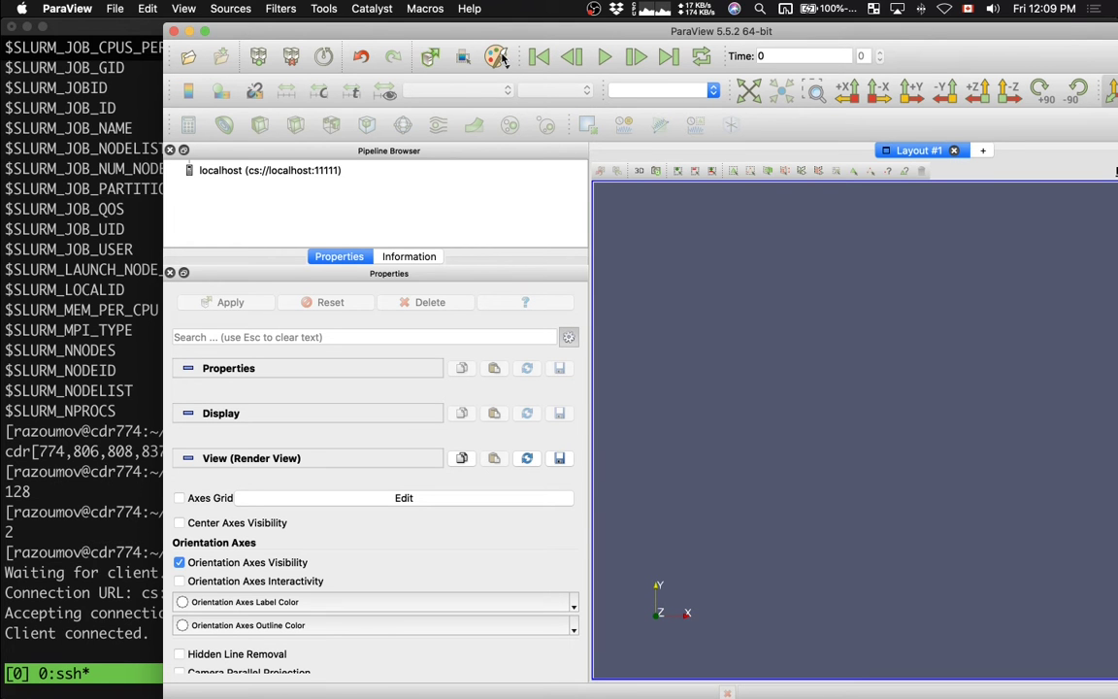
double_click(414, 31)
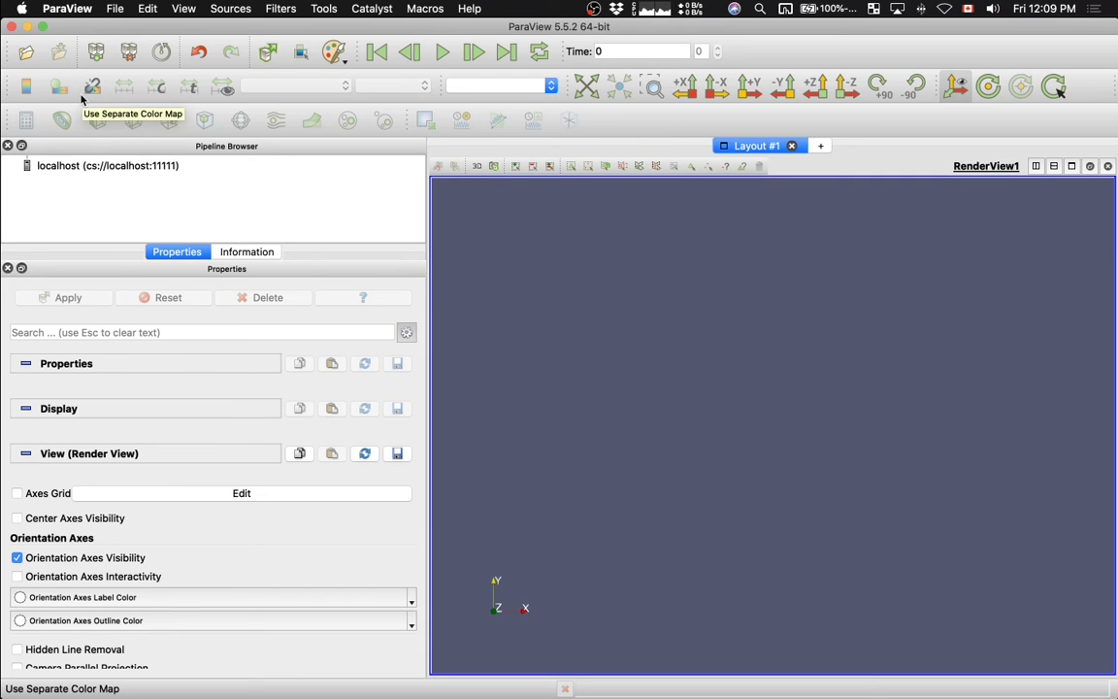
Browse the Open File dialog to the remote /home/razoumov/airfoil folder
key(super+o)
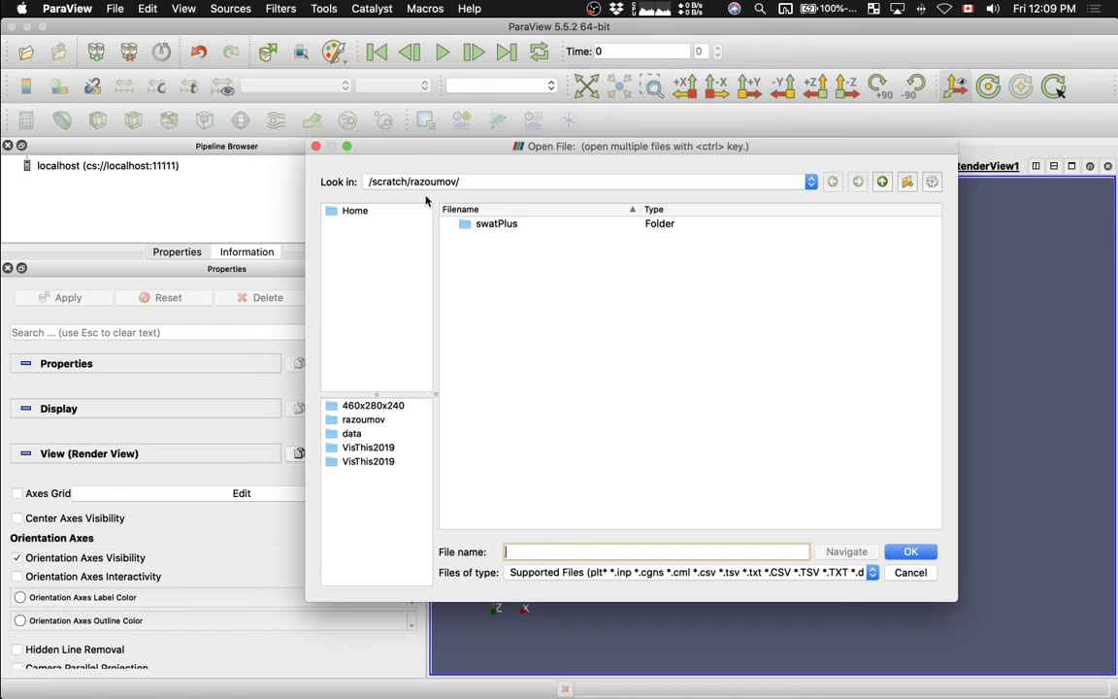
click(379, 420)
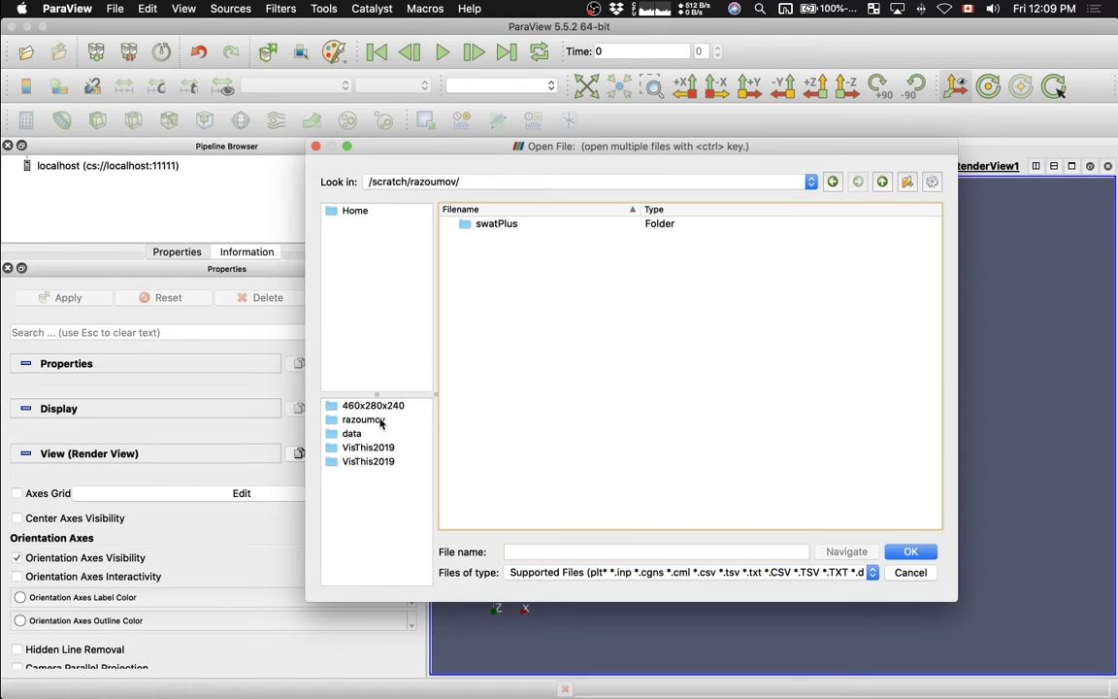
click(522, 185)
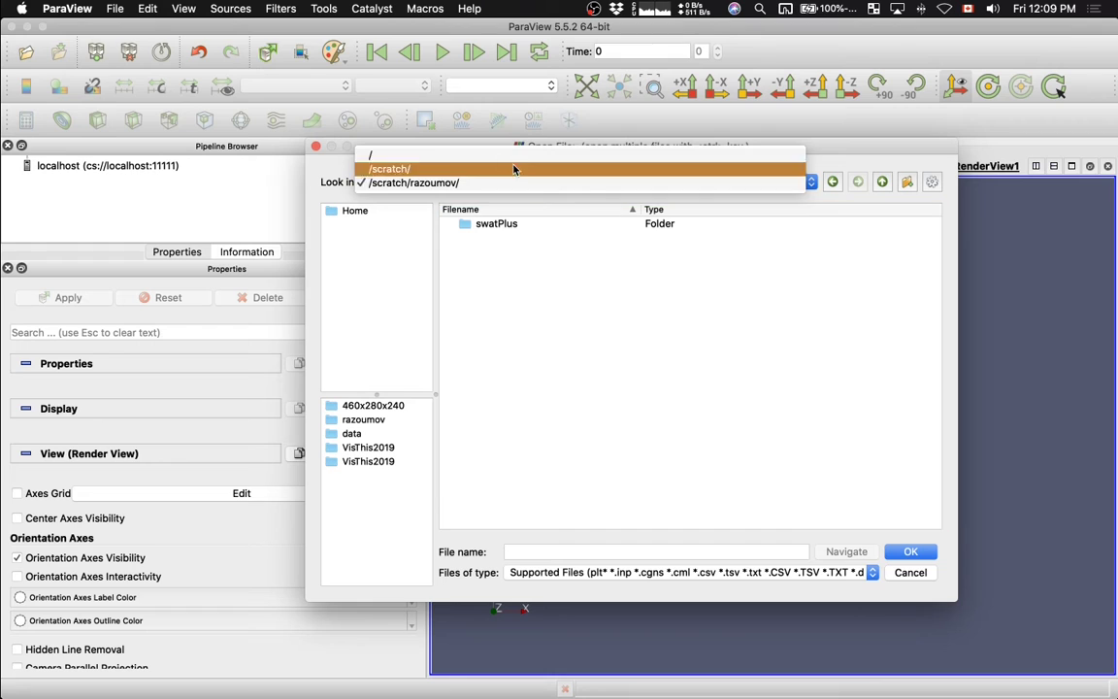
click(359, 211)
click(359, 211)
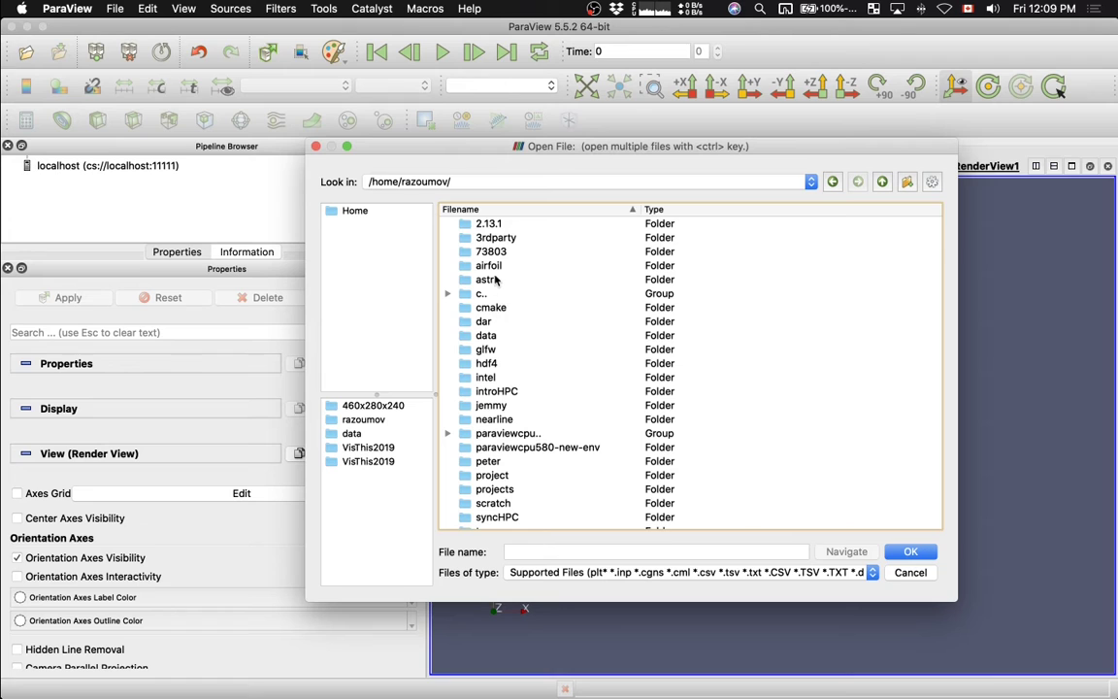
double_click(491, 267)
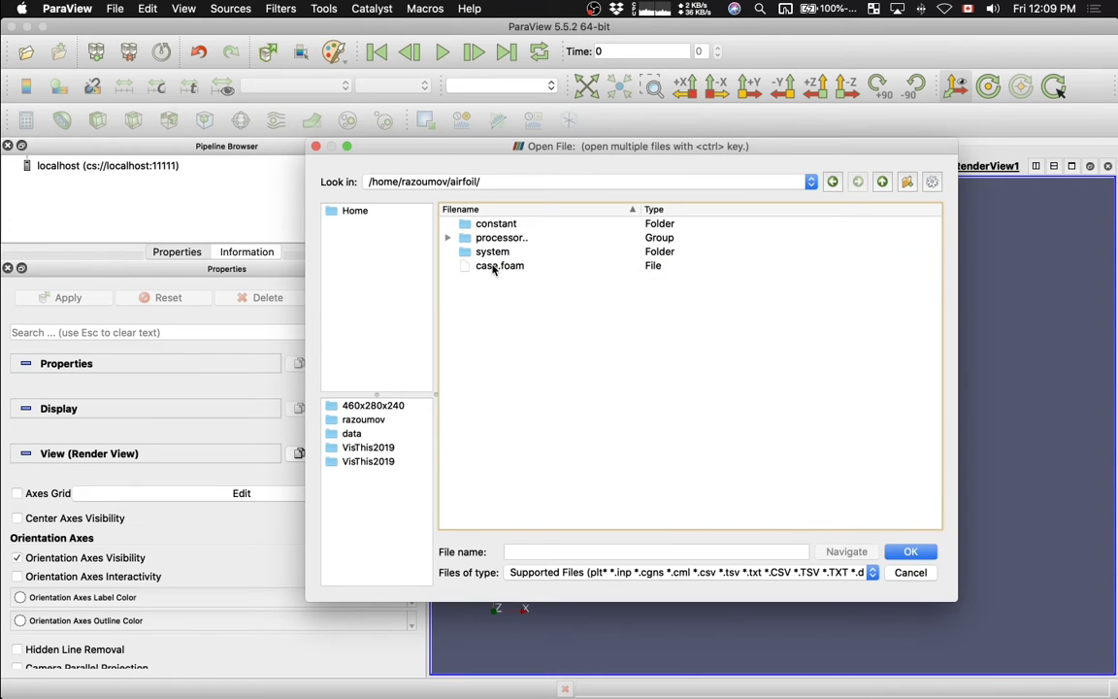
click(447, 239)
click(447, 239)
Check the next slide, then select case.foam and load it into the pipeline
key(super+Tab)
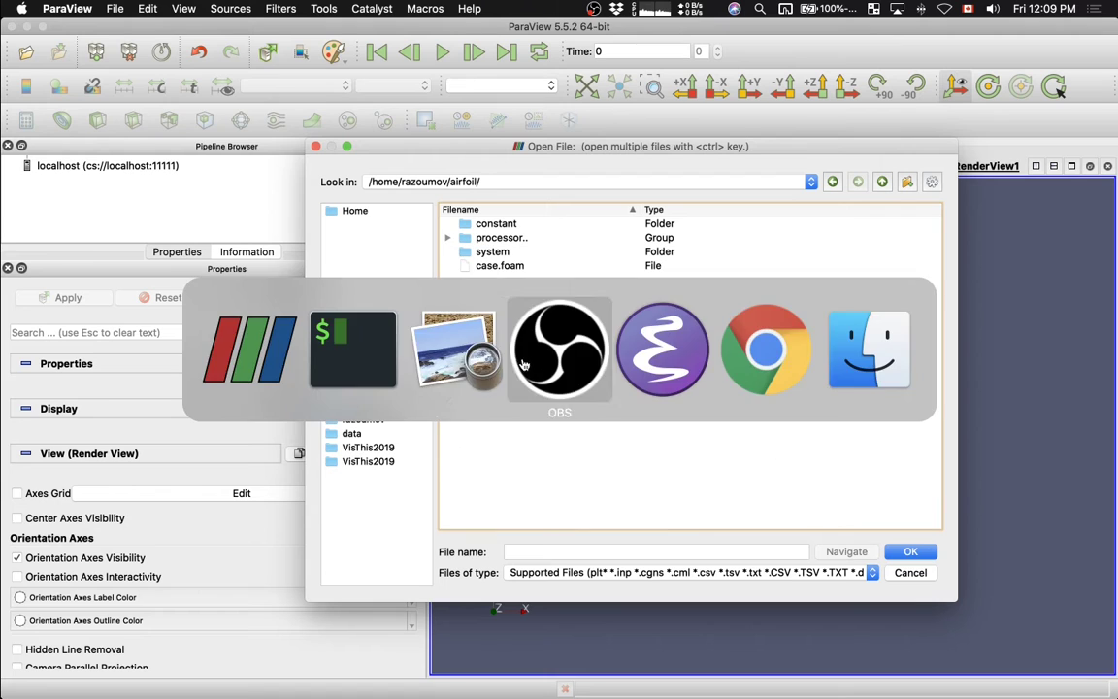
click(456, 349)
key(Down)
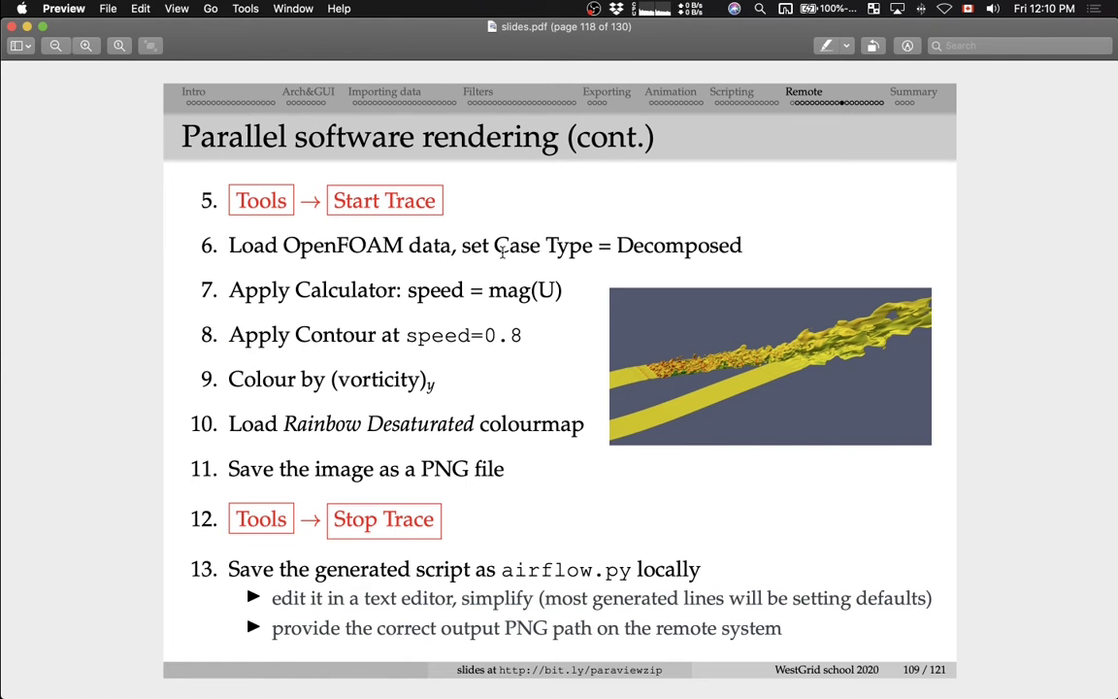
key(super+Tab)
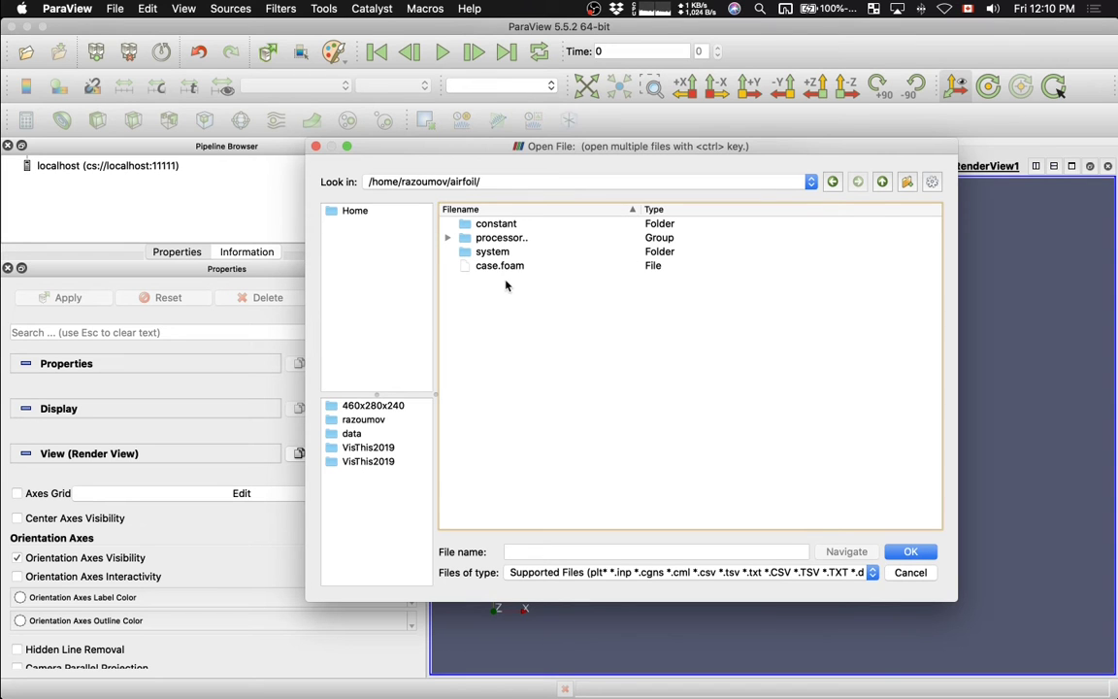
click(499, 267)
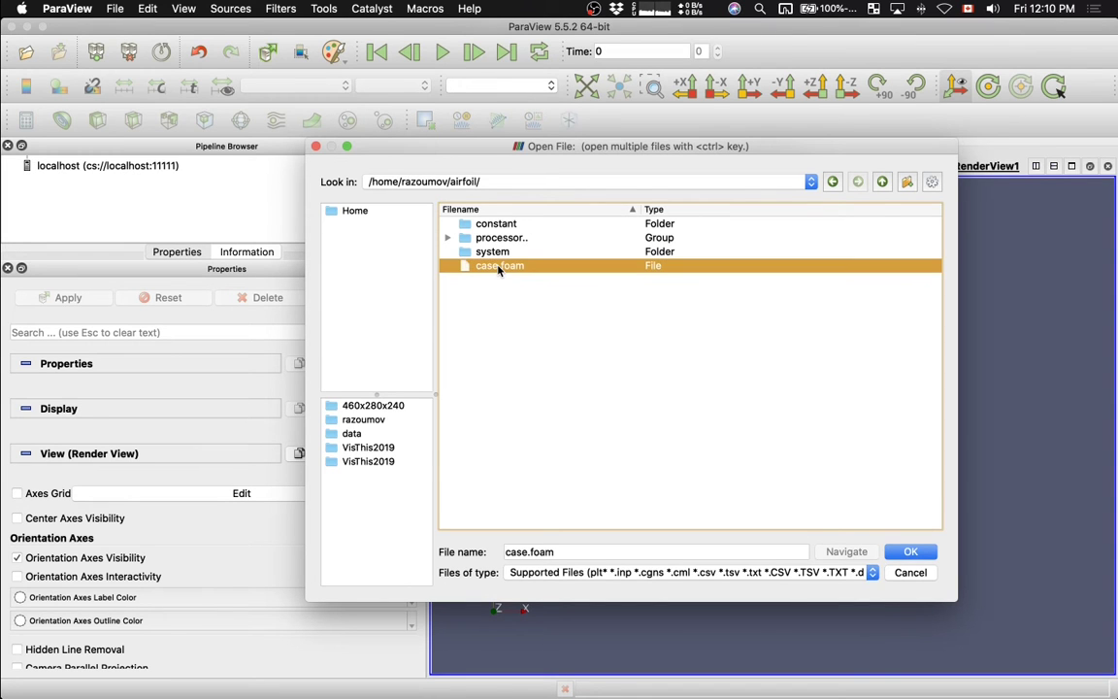
click(911, 552)
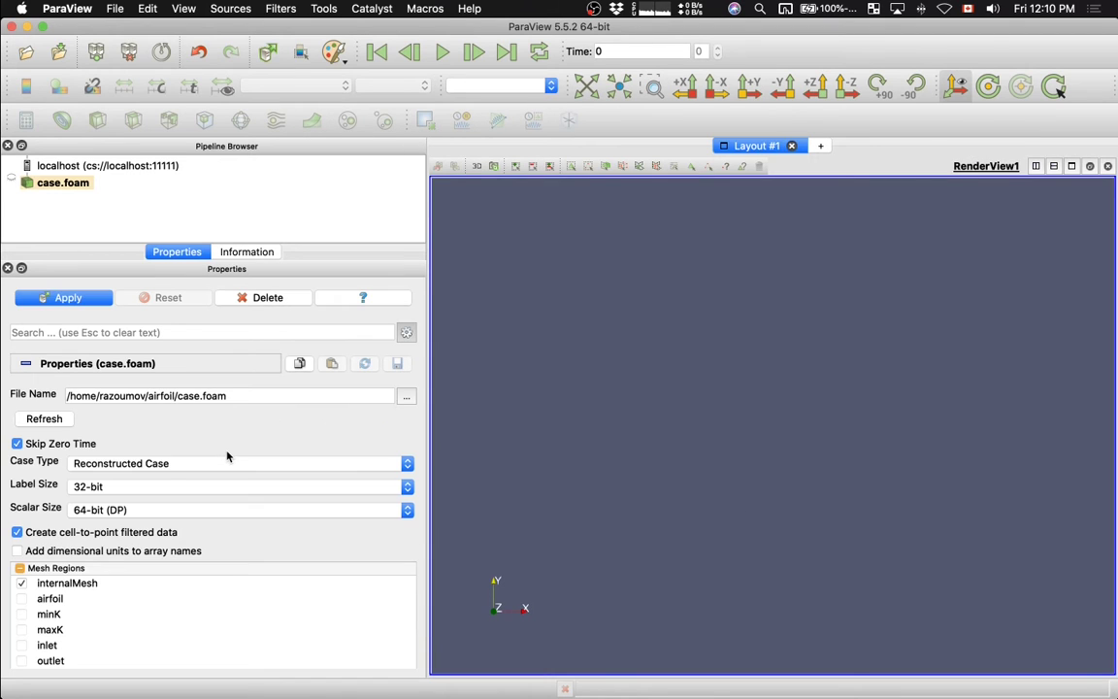
Change the case.foam reader's Case Type to Decomposed Case
click(100, 464)
click(99, 452)
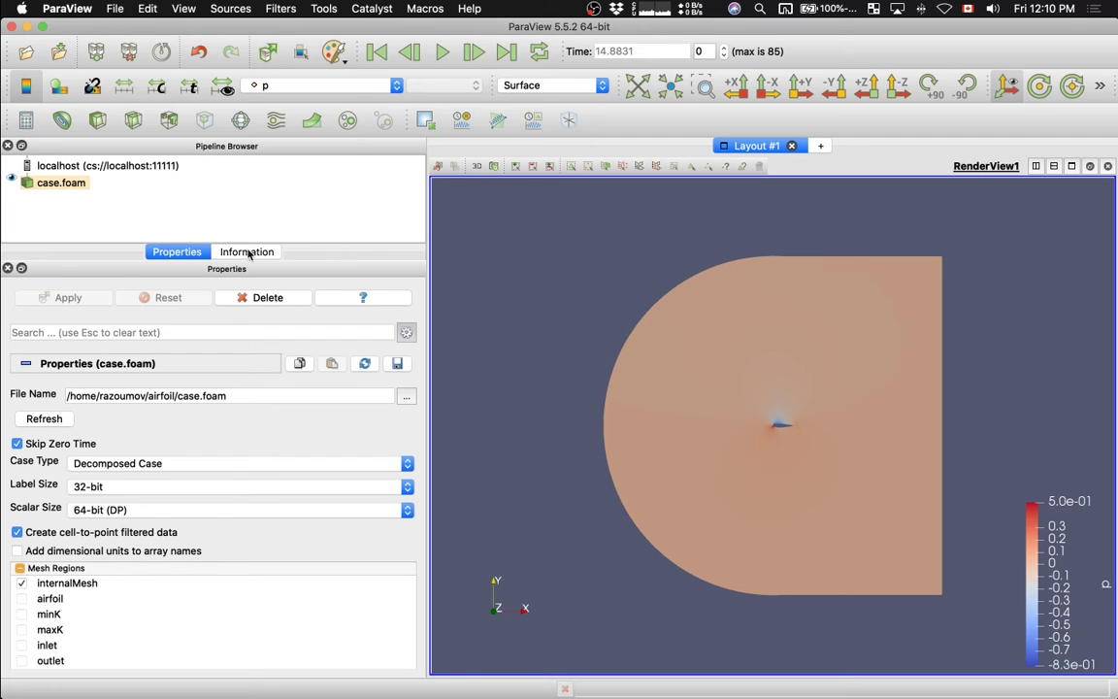
Review the dataset's Information summary and check the slides for the next step
click(246, 254)
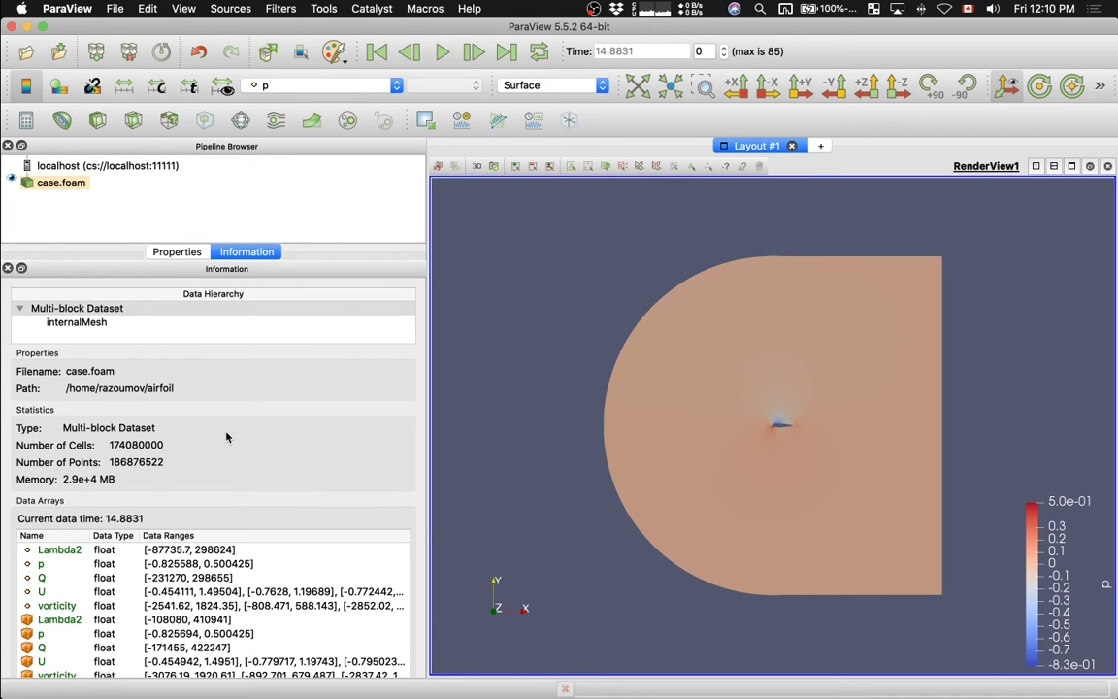
scroll(262, 477, down, 5)
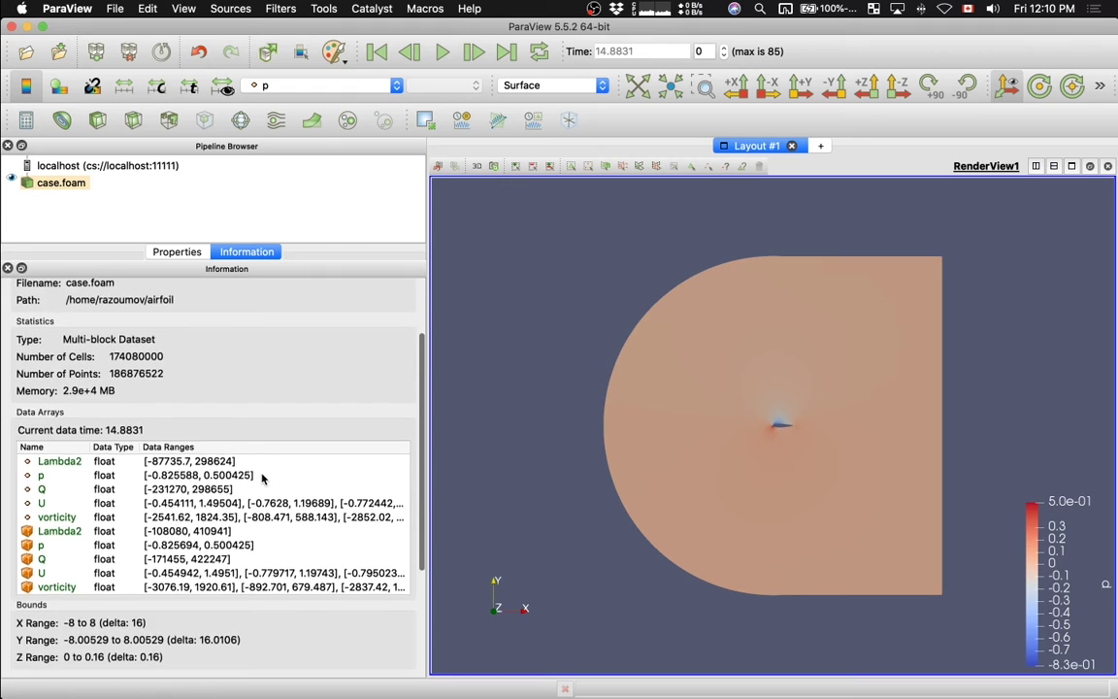
scroll(261, 478, down, 3)
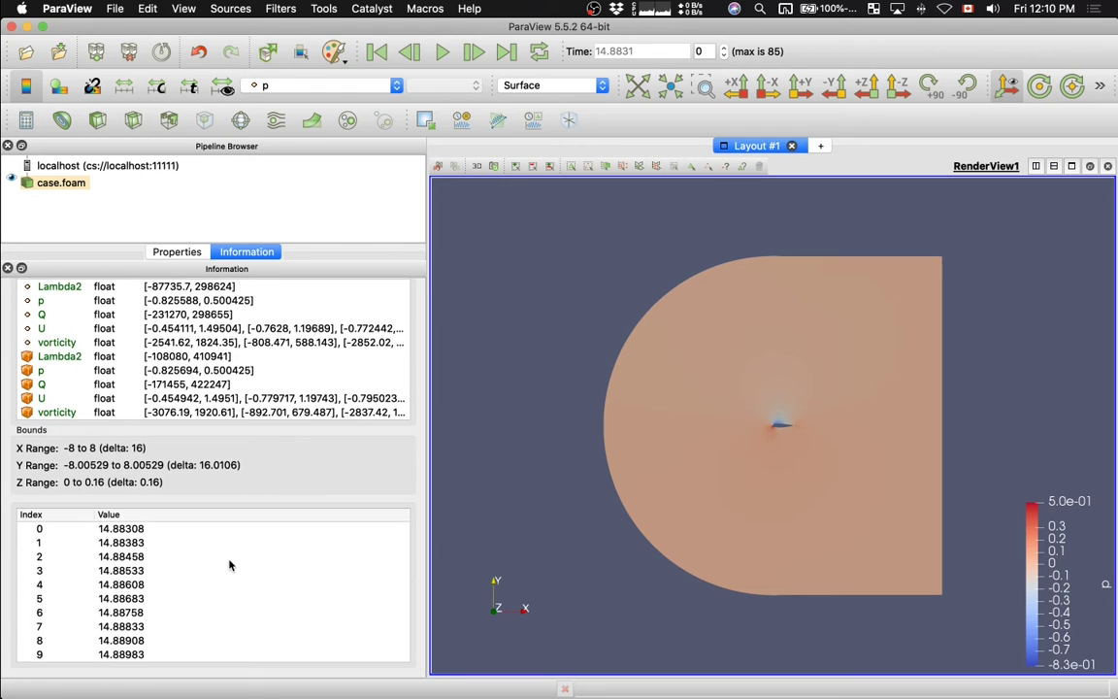
scroll(230, 543, up, 8)
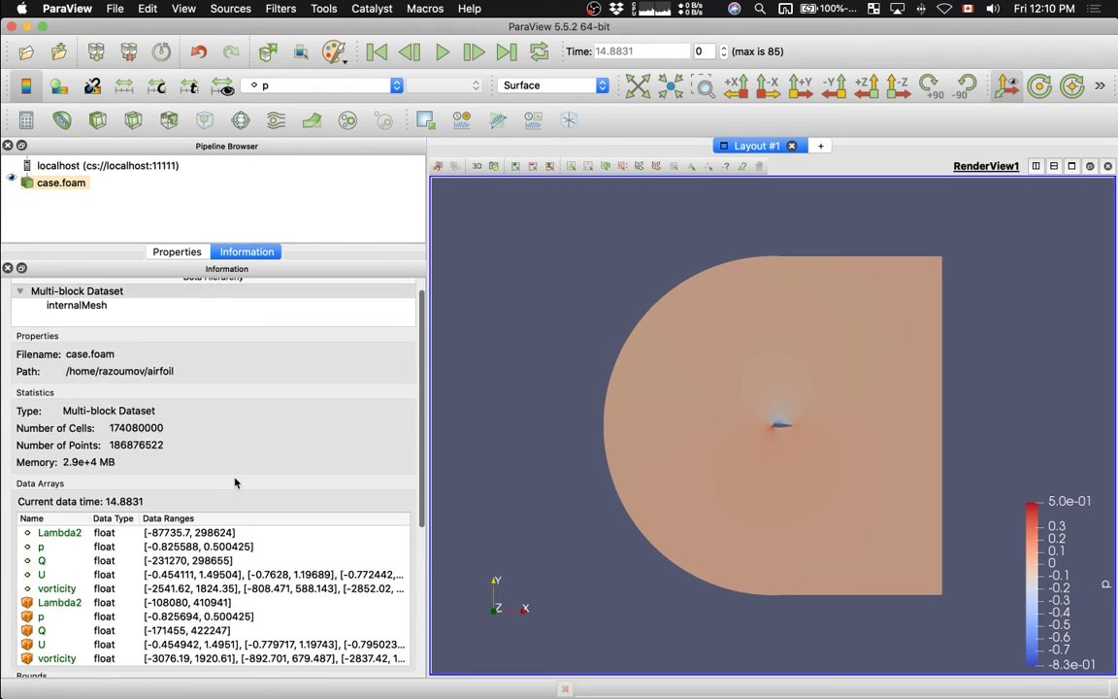
click(183, 253)
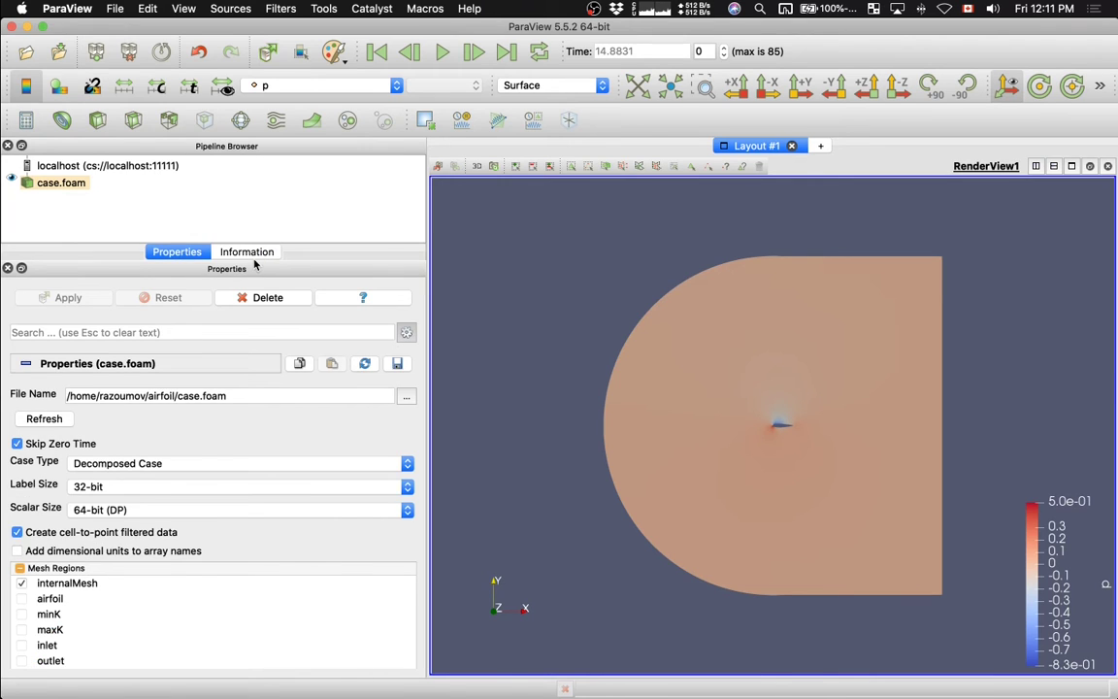
key(super+Tab)
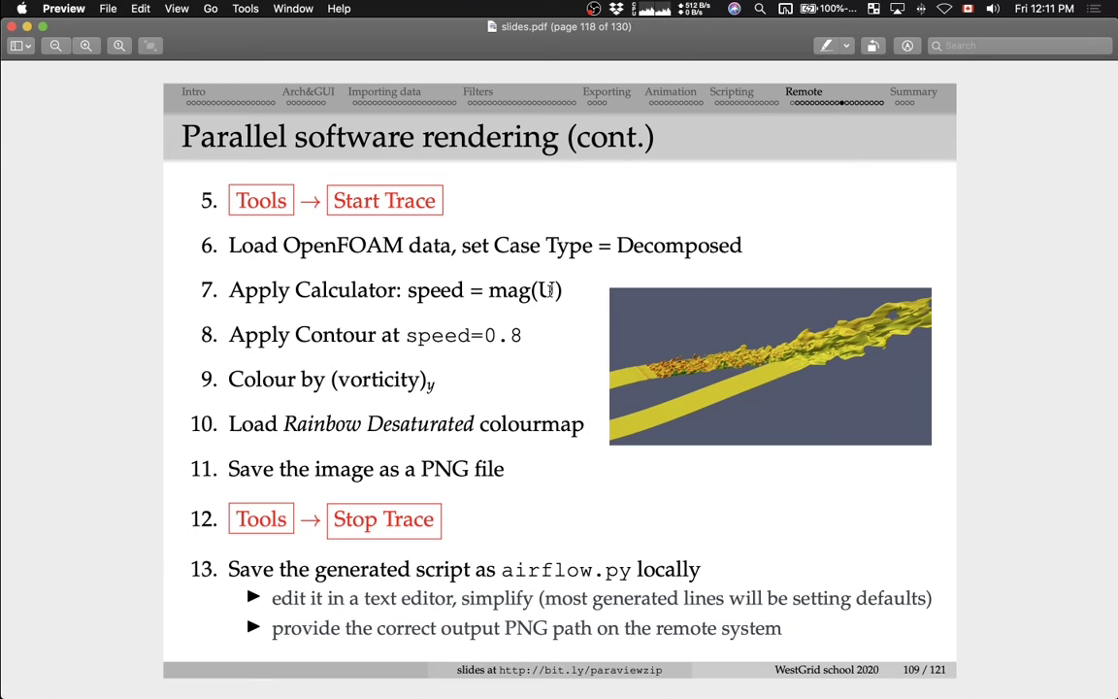
key(super+Tab)
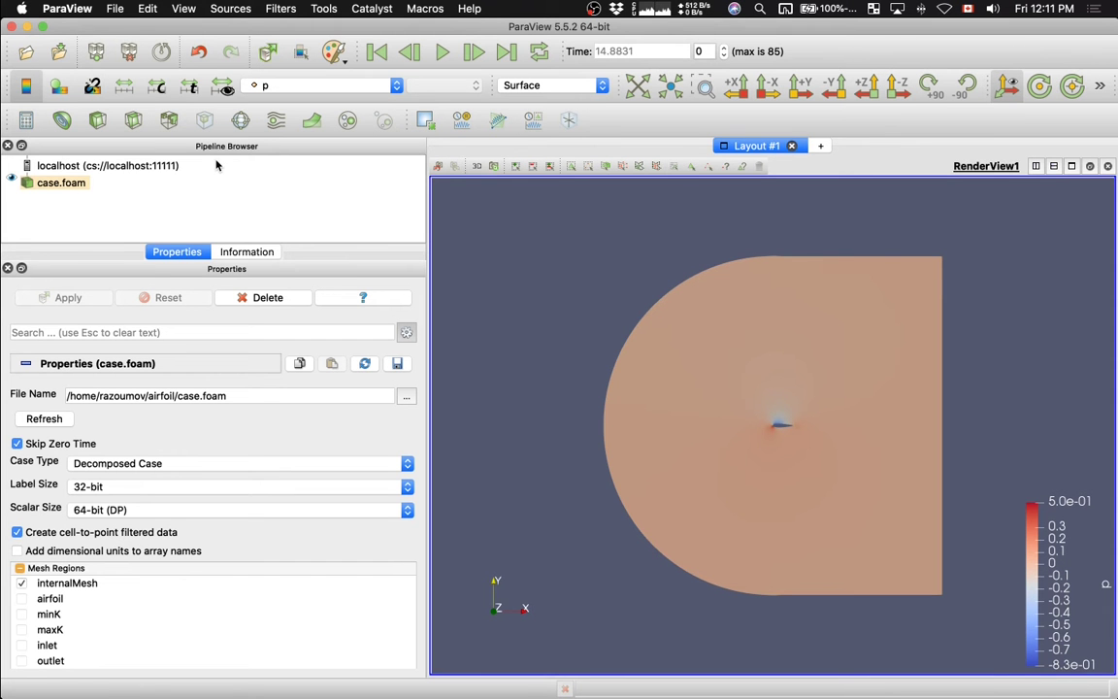
Add a Calculator with result name speed and expression mag(U), and apply it
click(29, 122)
click(149, 474)
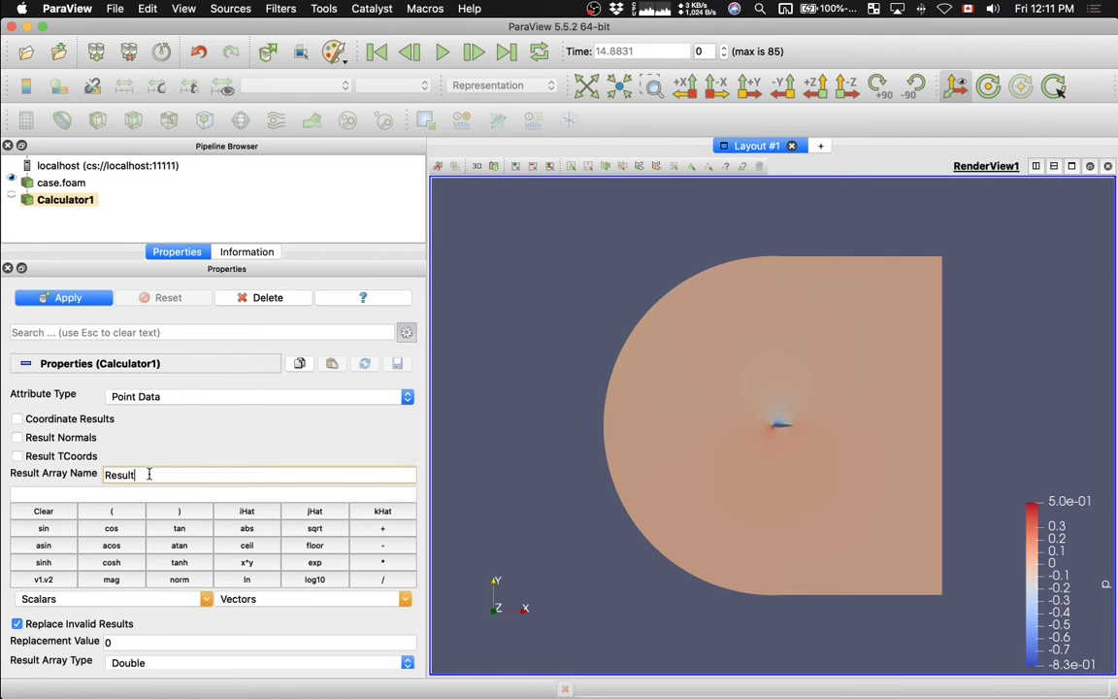
double_click(149, 474)
text(speed)
key(super+Tab)
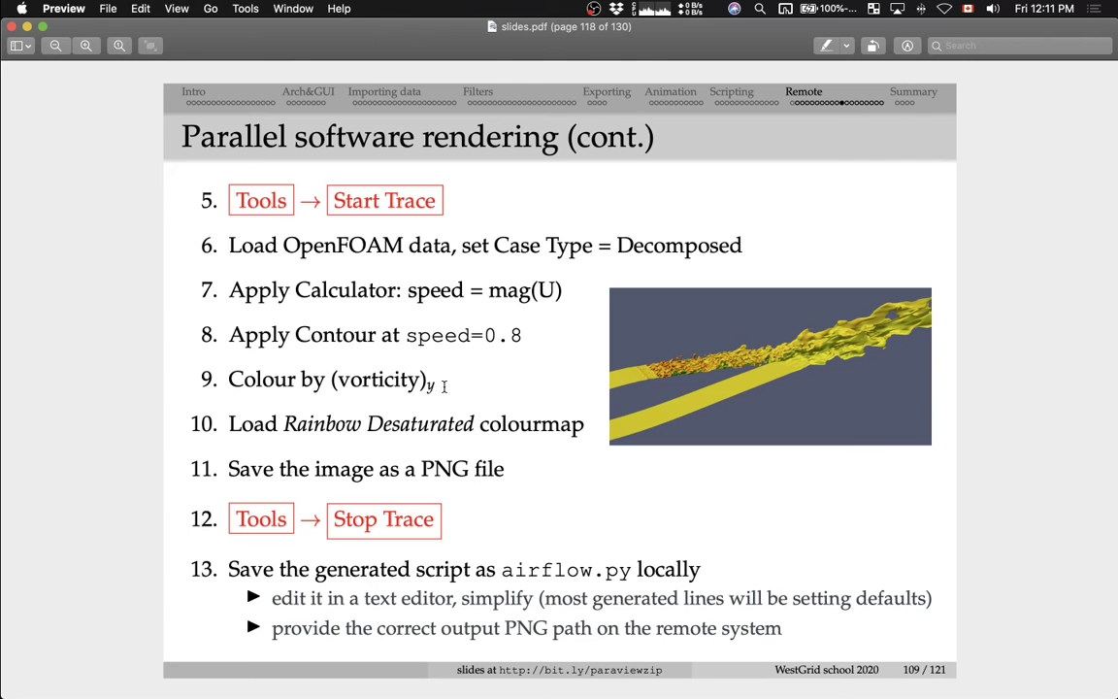
key(super+Tab)
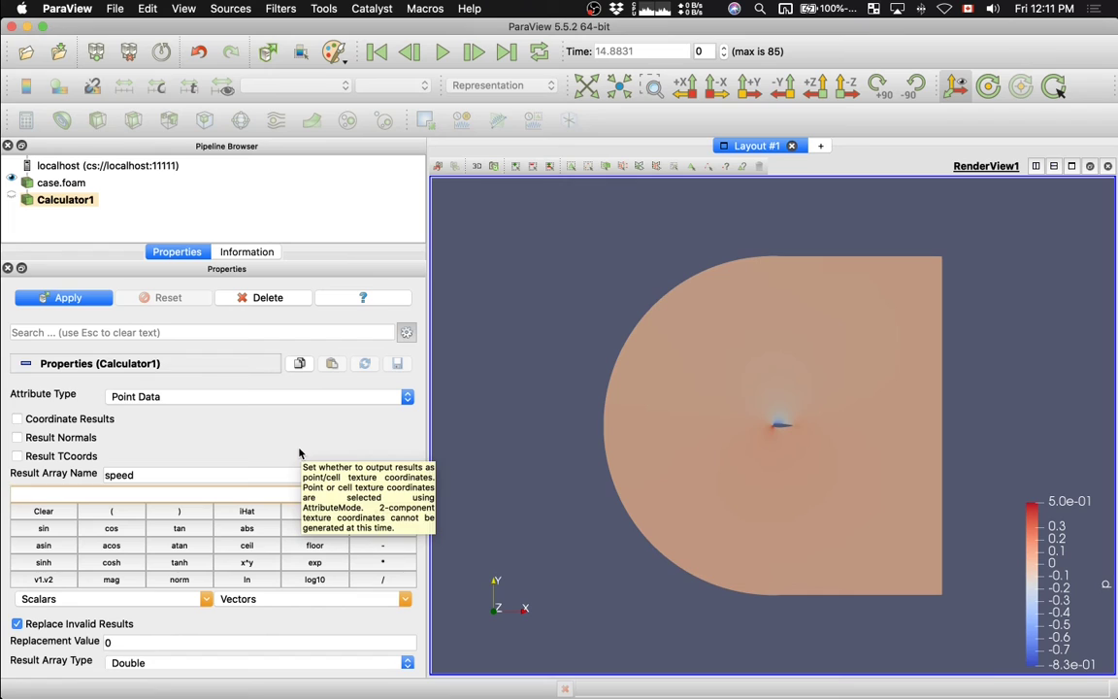
text(mag()
click(244, 599)
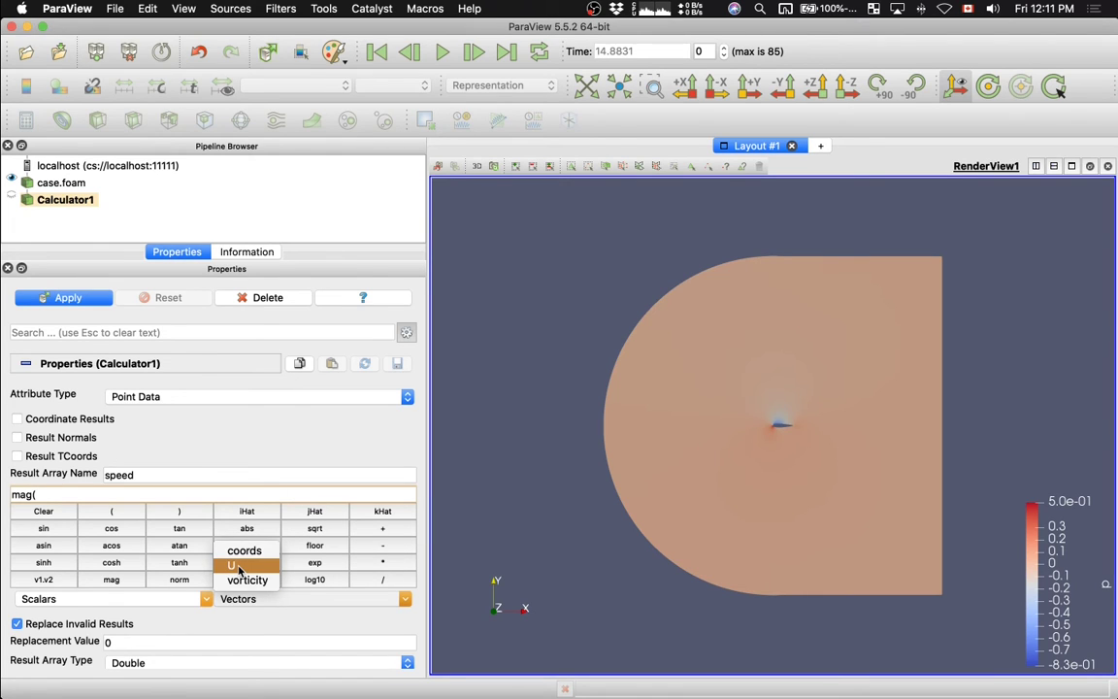
click(238, 570)
text())
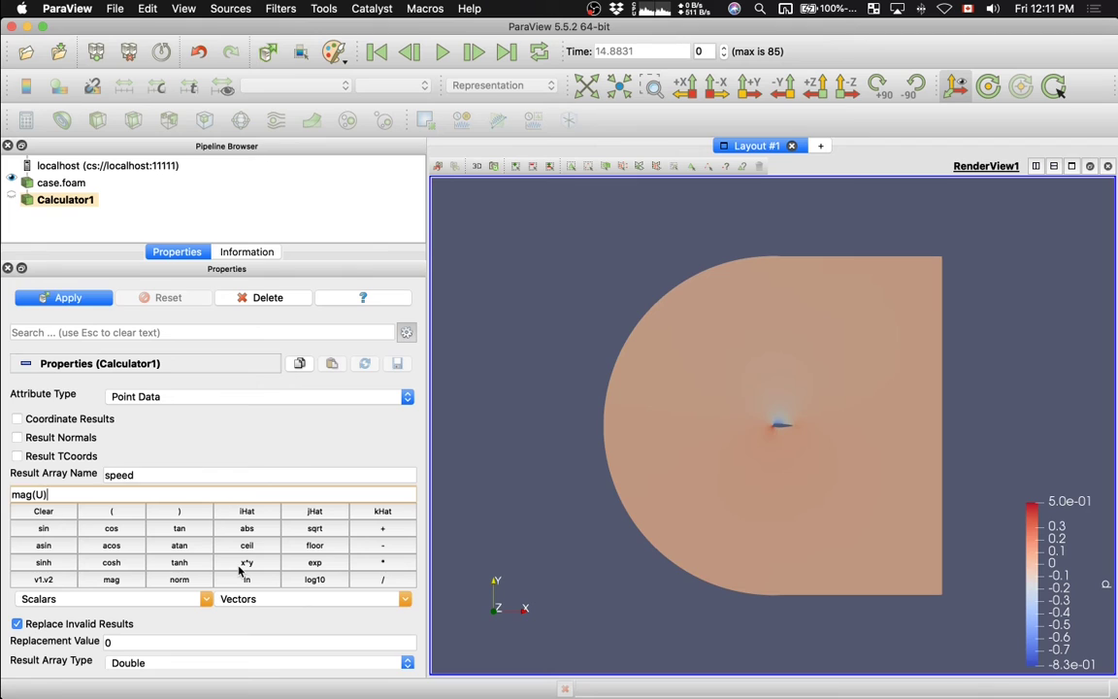
click(68, 298)
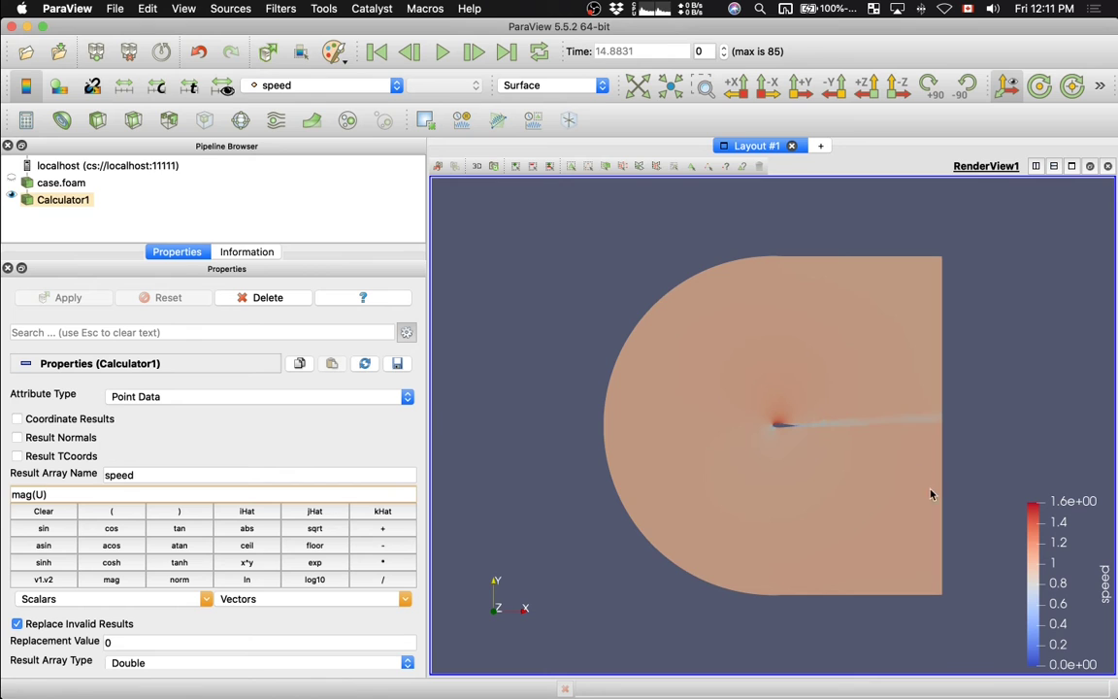
key(super+Tab)
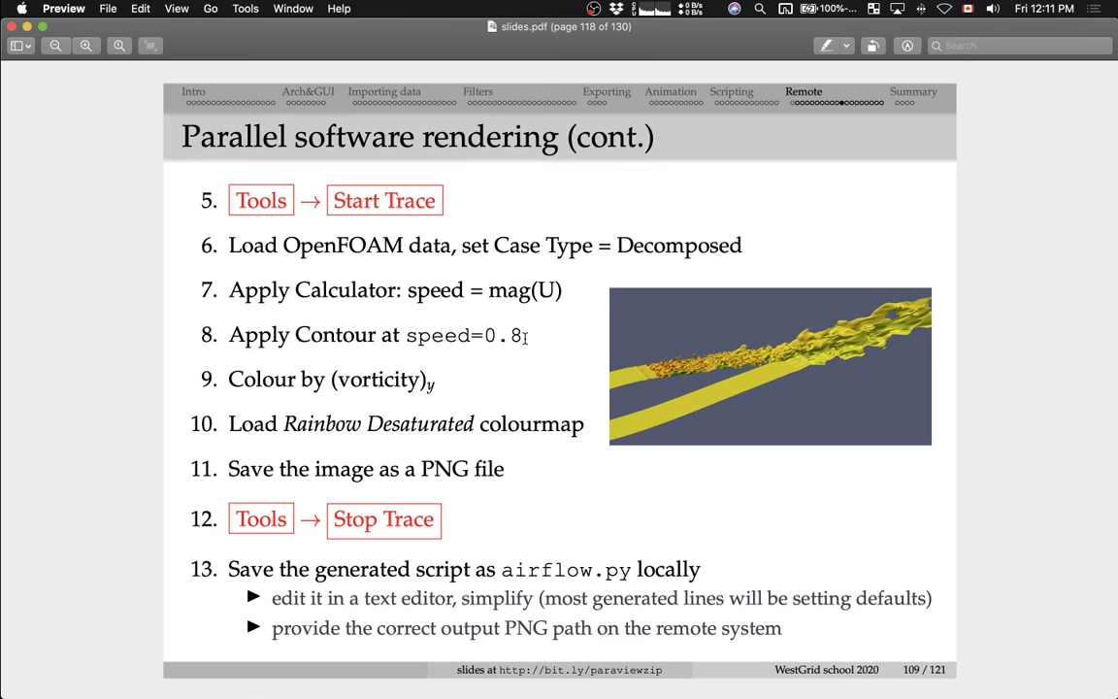
Add a Contour filter on Calculator1 with isosurface value 0.8 and apply it
key(super+Tab)
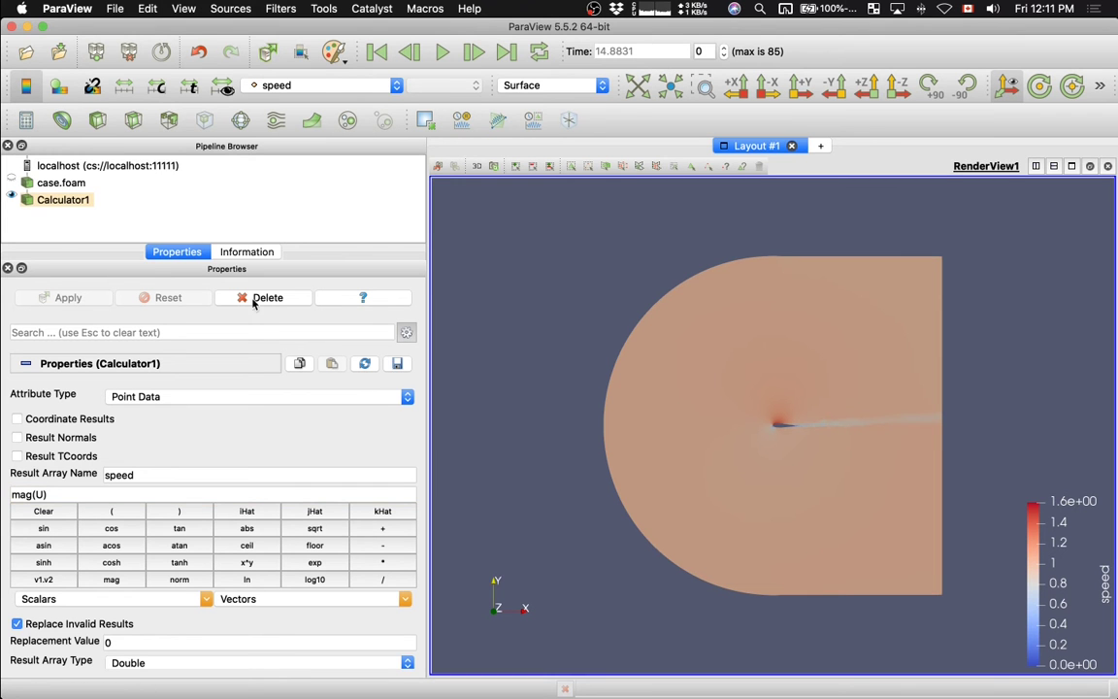
click(61, 121)
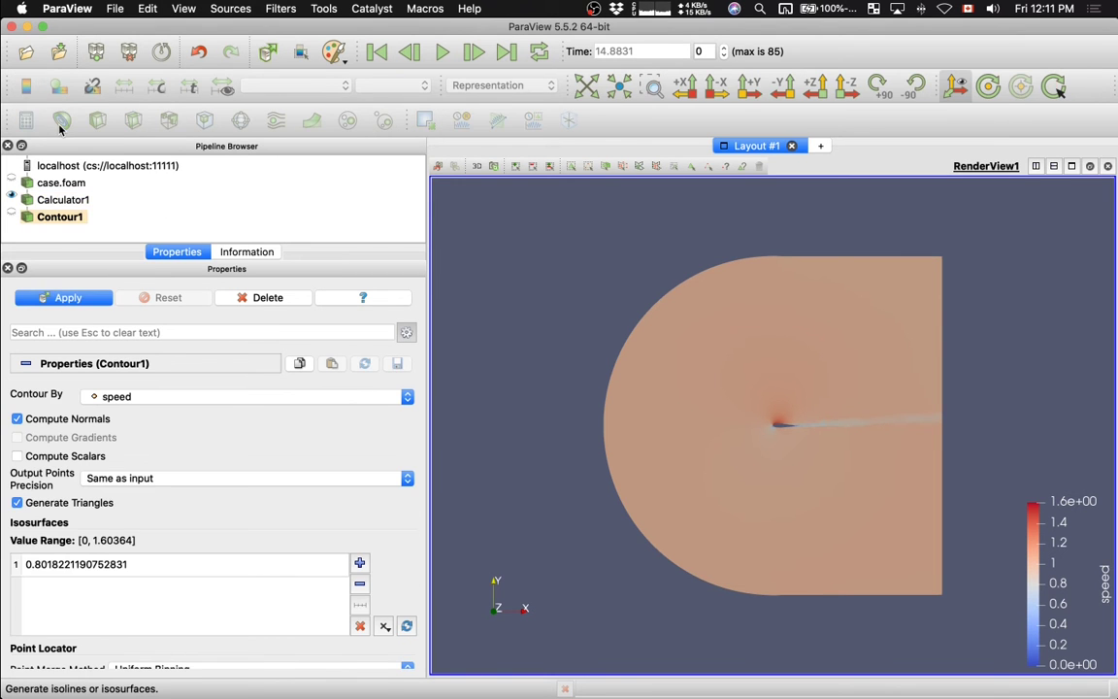
key(super+Tab)
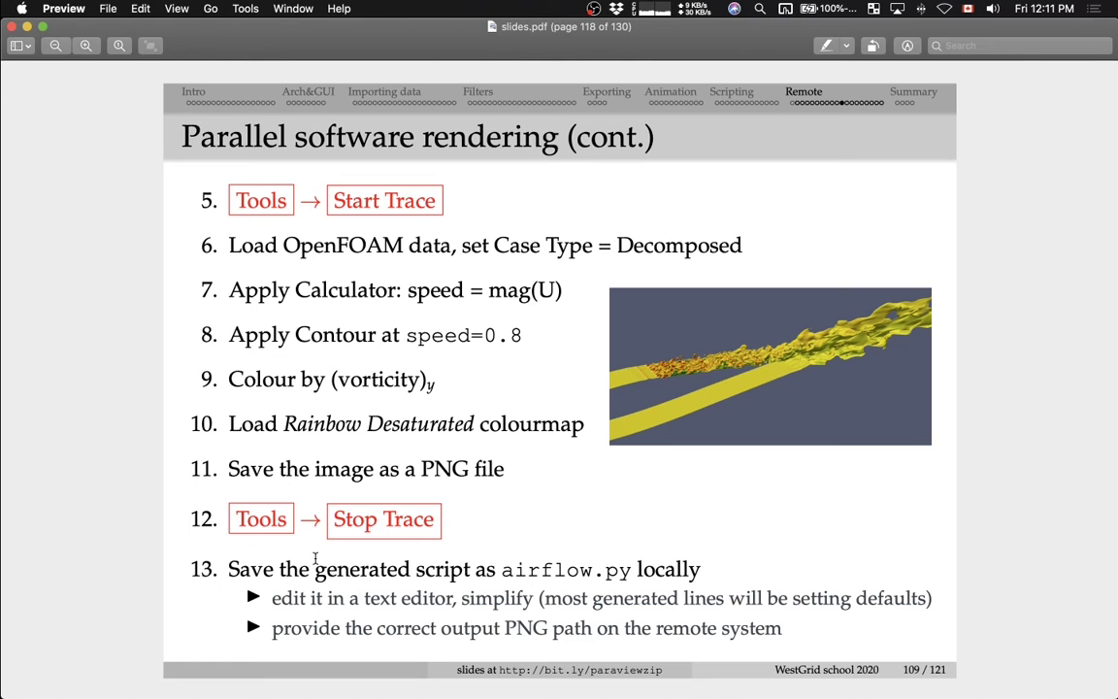
key(super+Tab)
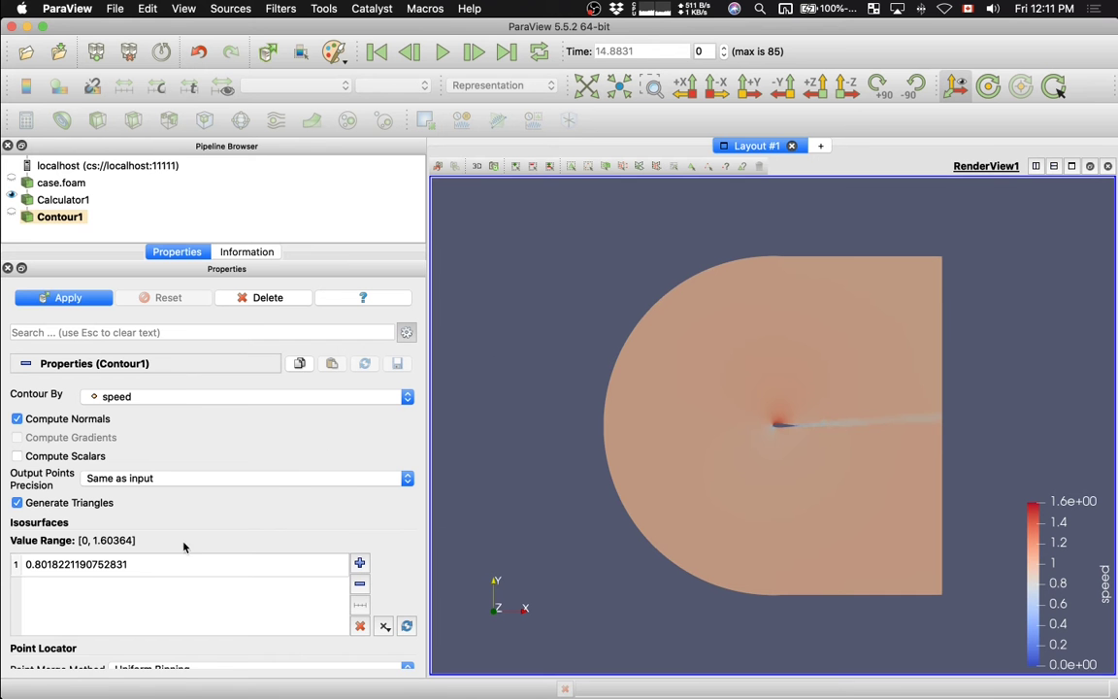
double_click(68, 565)
text(0.8)
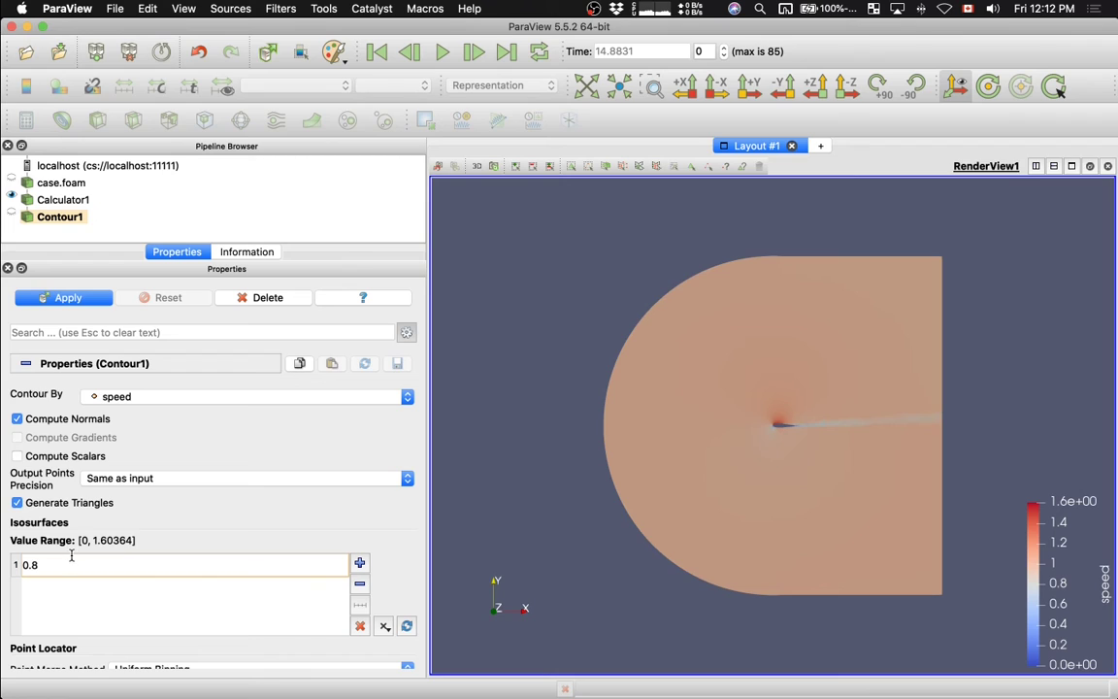
click(87, 299)
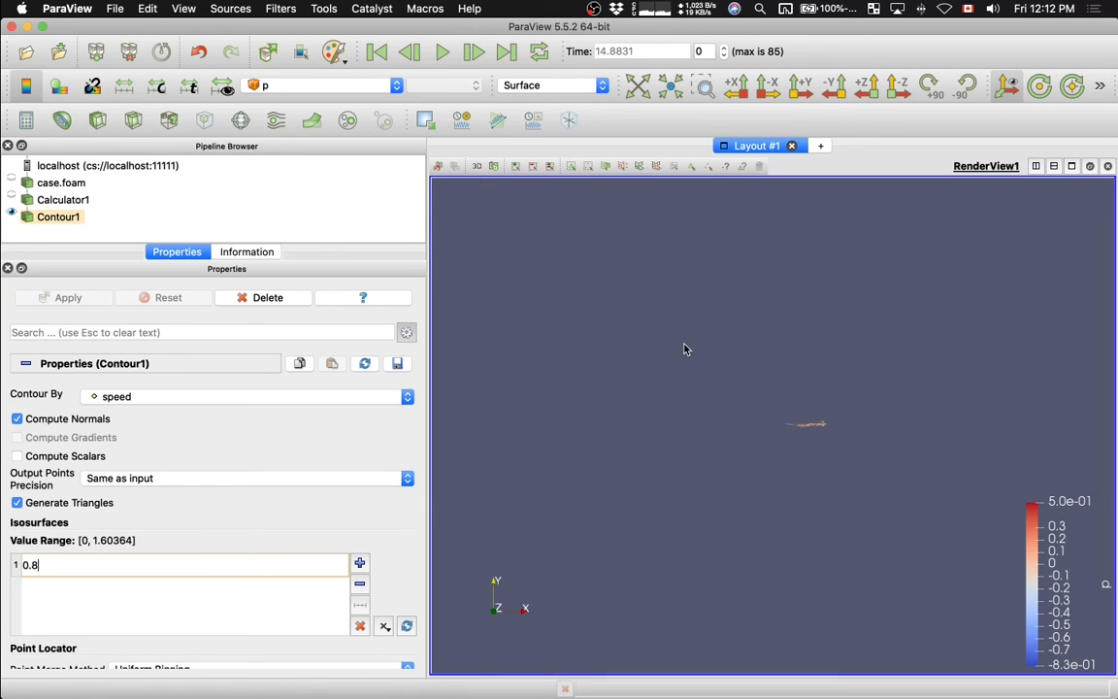
Rotate the render view from the X axis to inspect the wake lengthwise and from above
click(736, 90)
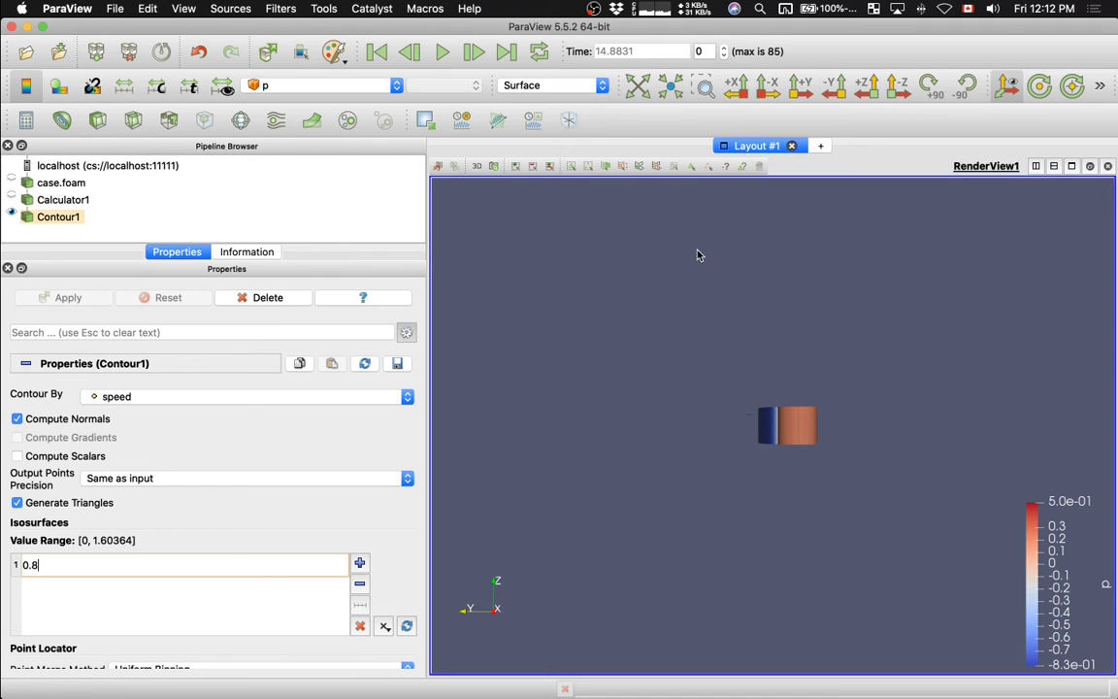
drag(697, 255, 830, 298)
drag(733, 269, 433, 306)
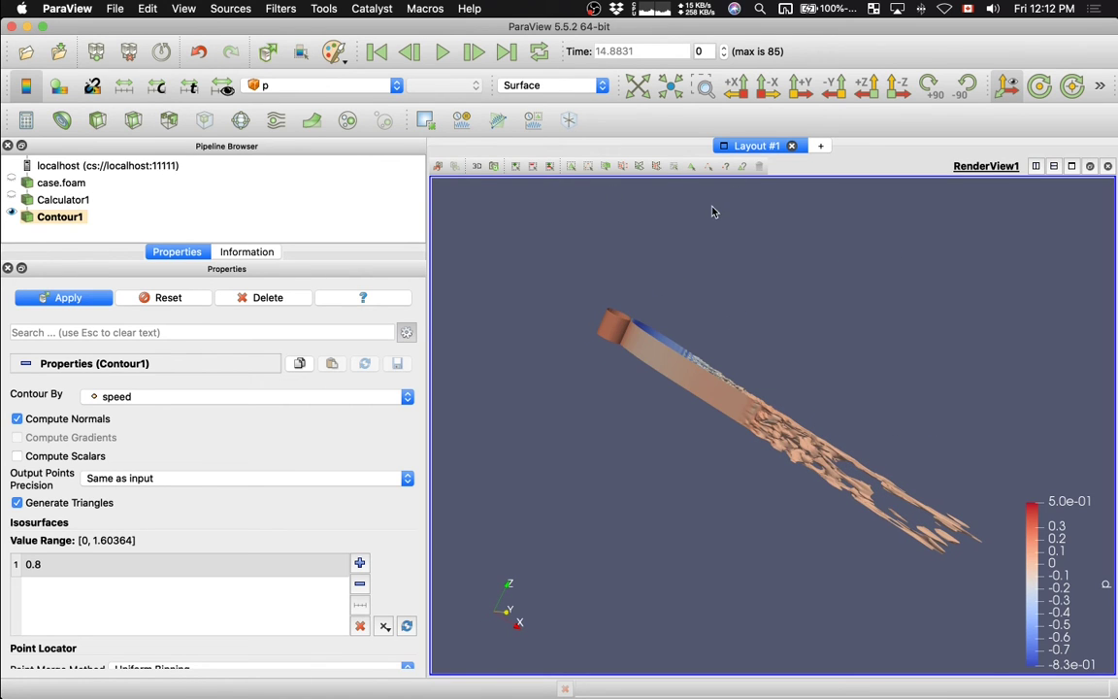
drag(591, 282, 585, 394)
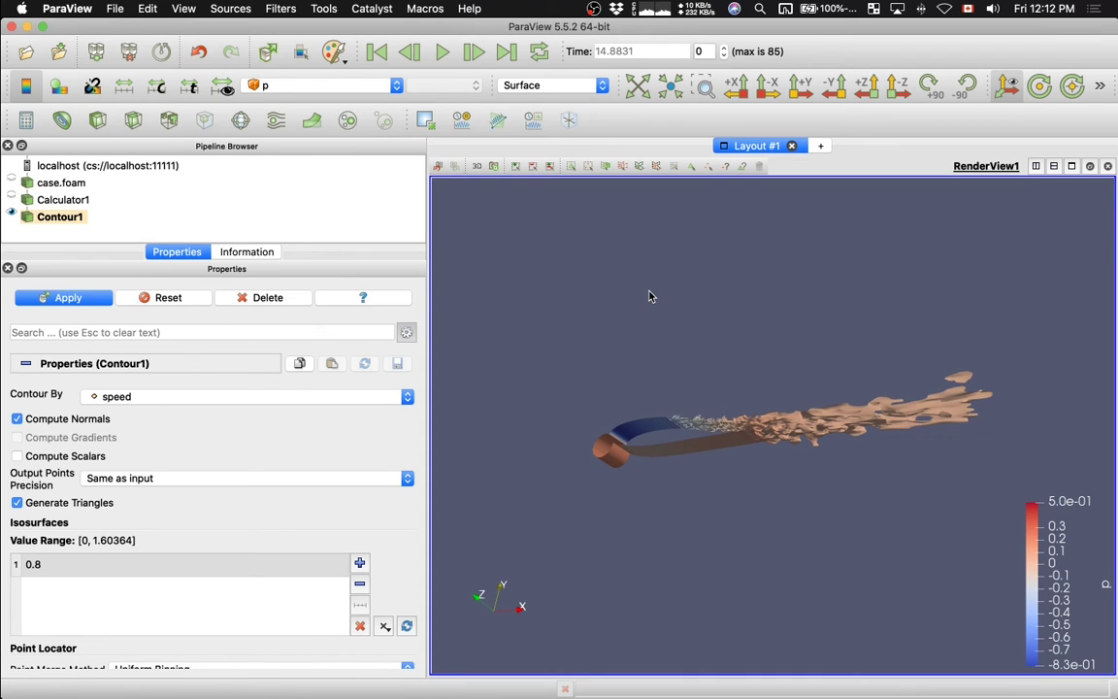
key(super+Tab)
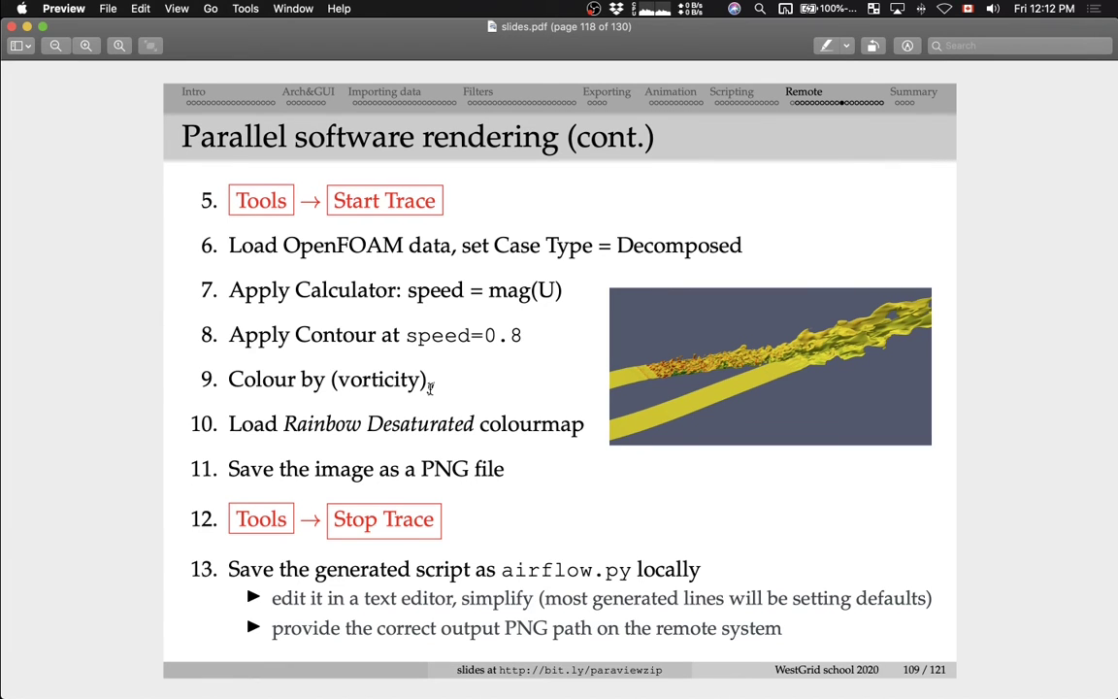
key(super+Tab)
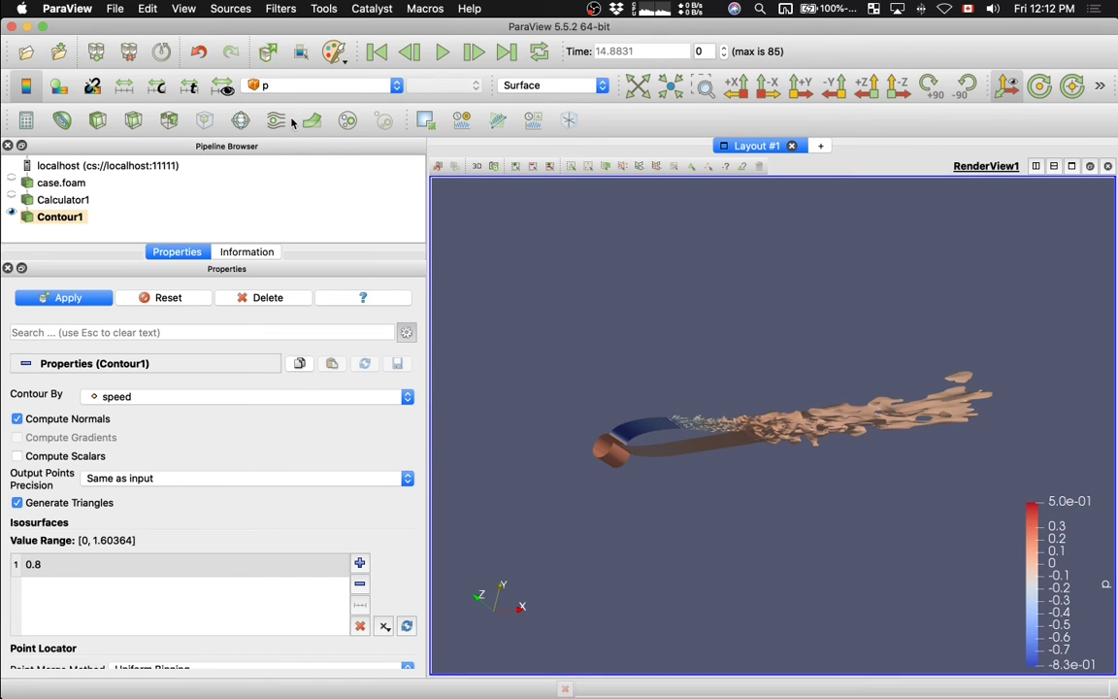
Apply the contour and colour it by the Y component of vorticity
click(90, 297)
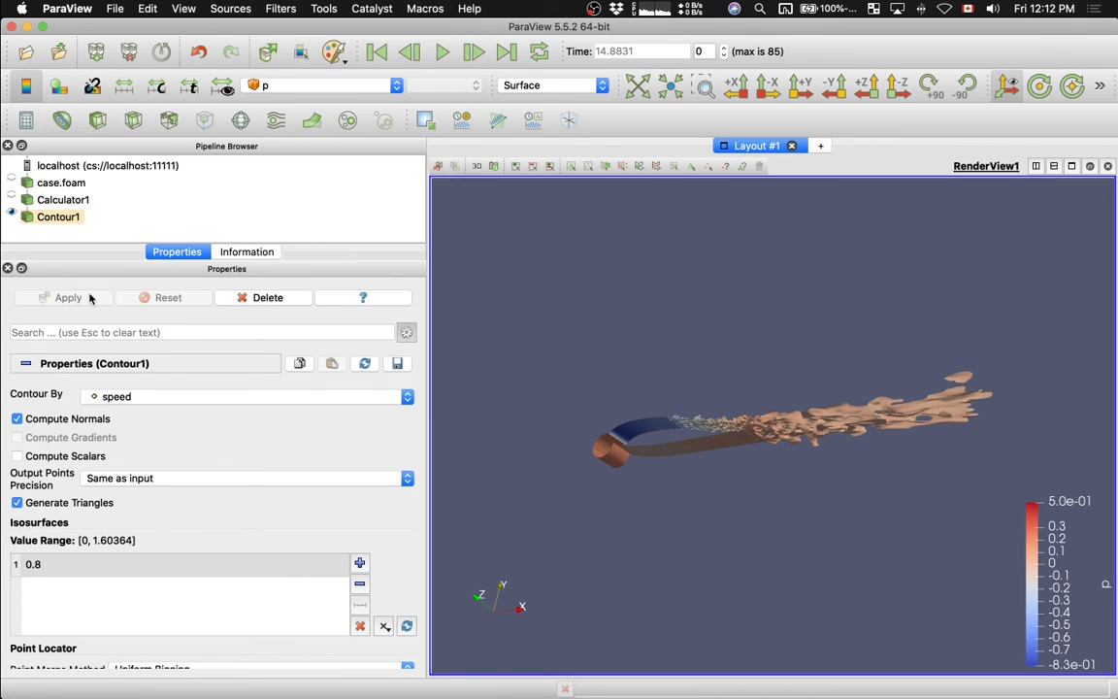
click(297, 88)
click(293, 104)
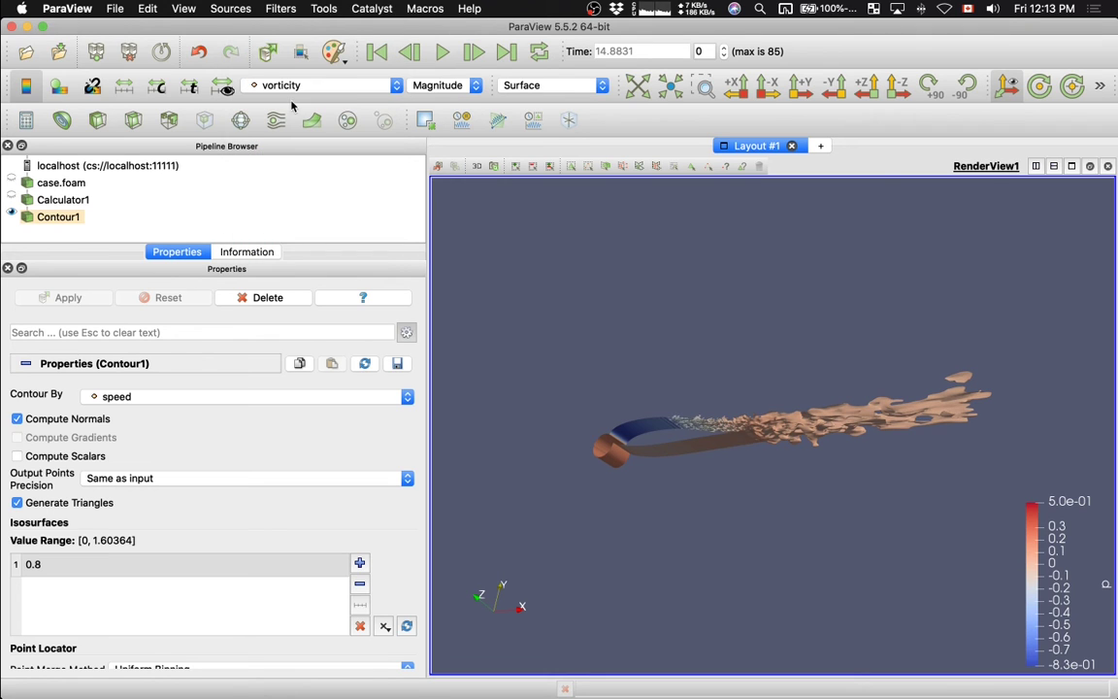
click(458, 87)
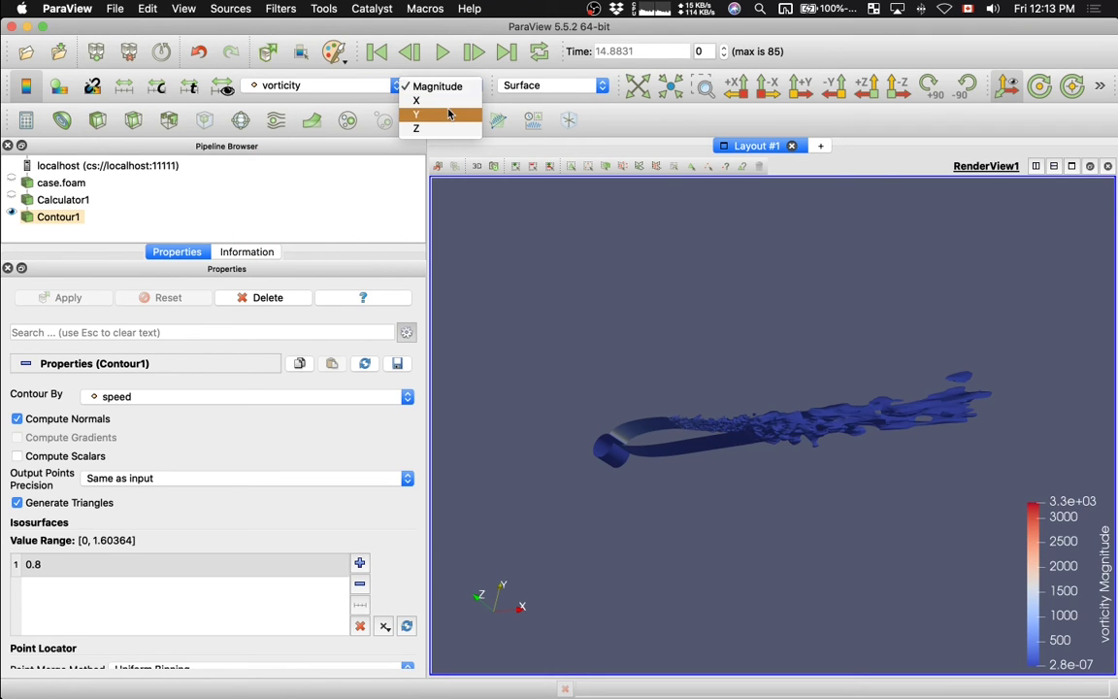
click(406, 109)
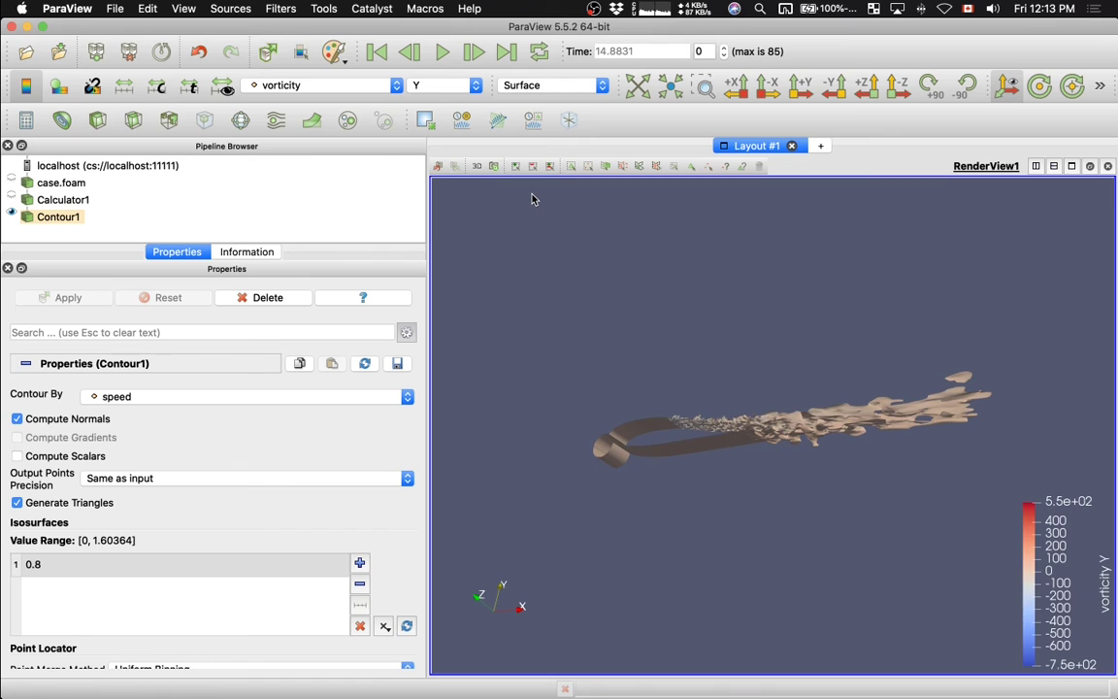
key(super+Tab)
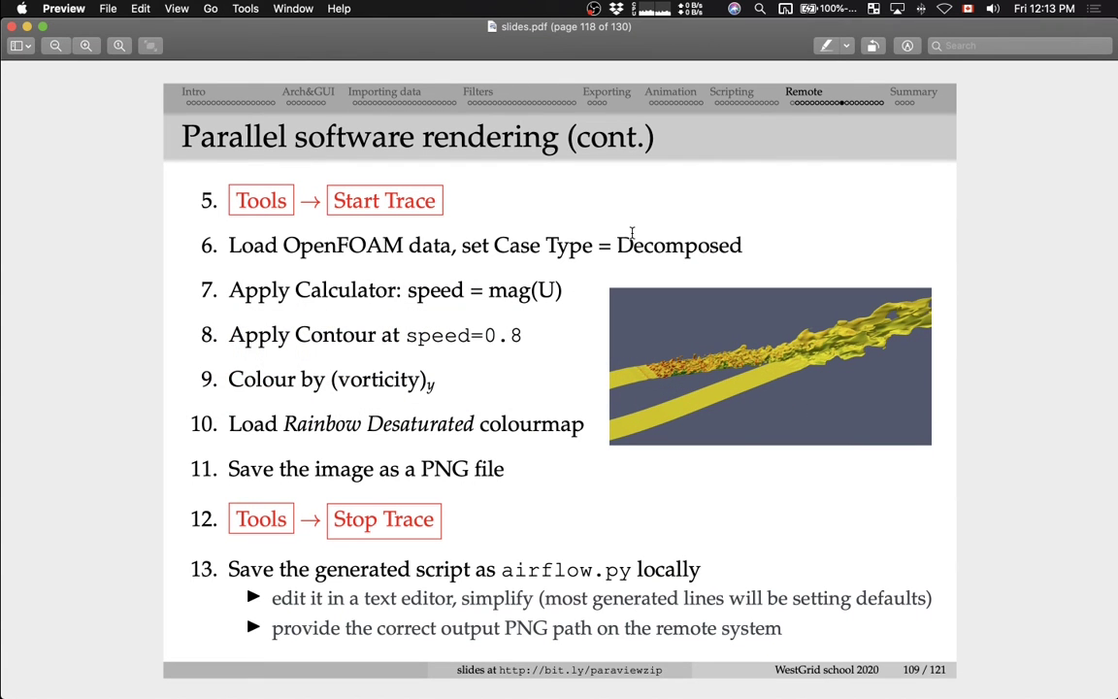
key(super+Tab)
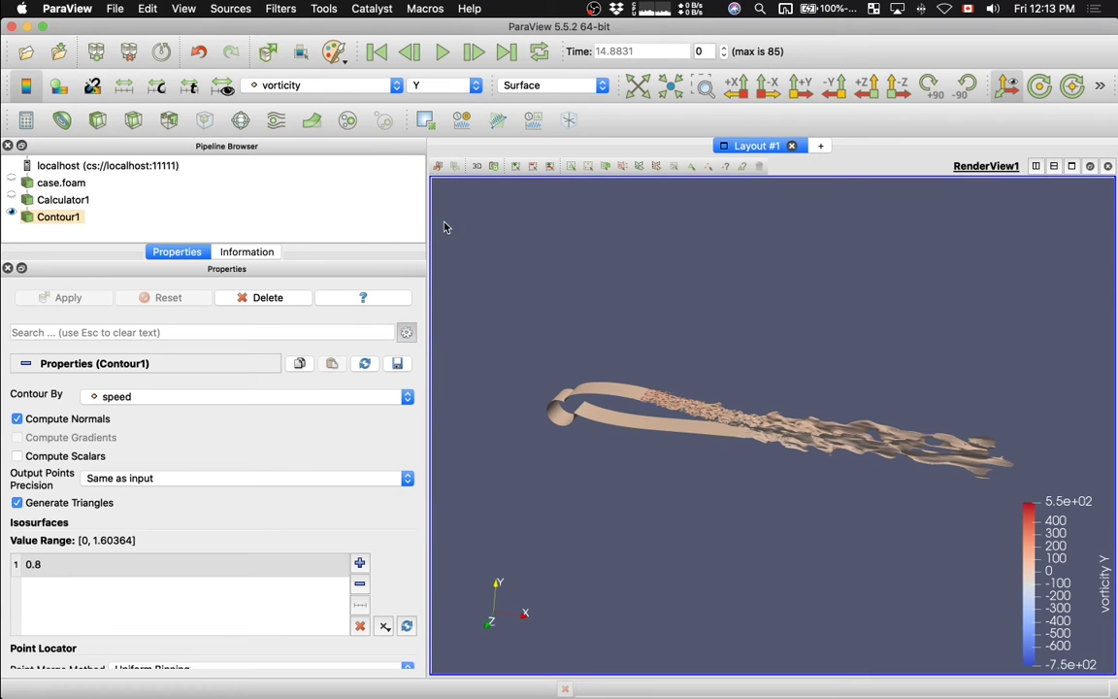
Apply the Rainbow Desaturated colour map preset to the contour
click(59, 86)
click(692, 319)
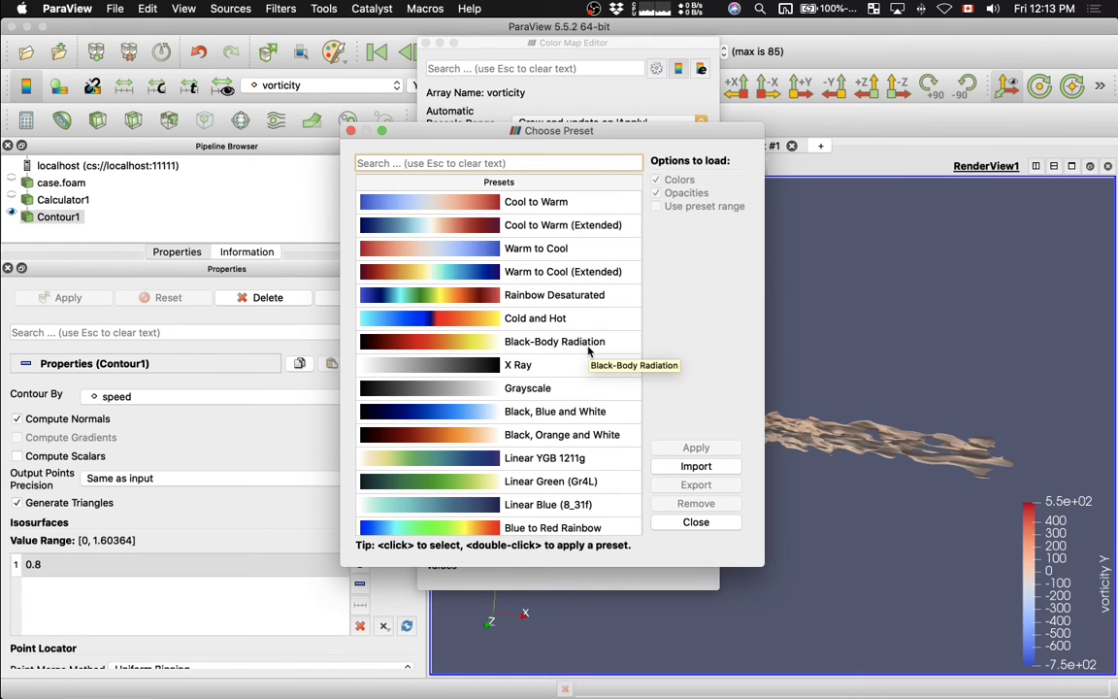
click(564, 297)
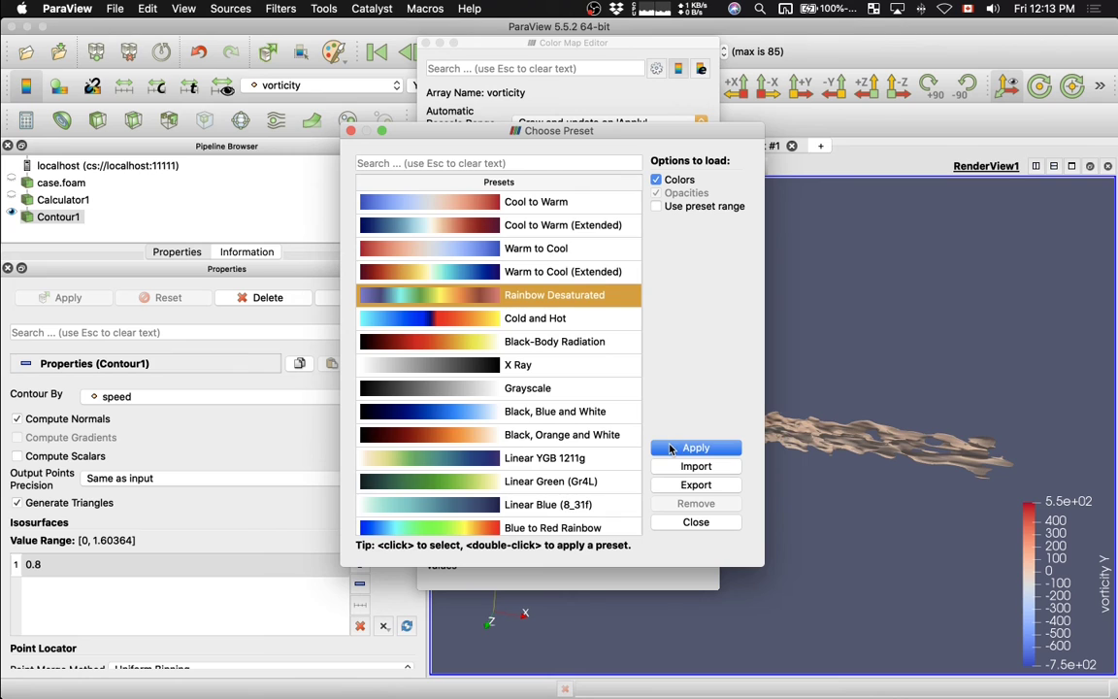
click(670, 447)
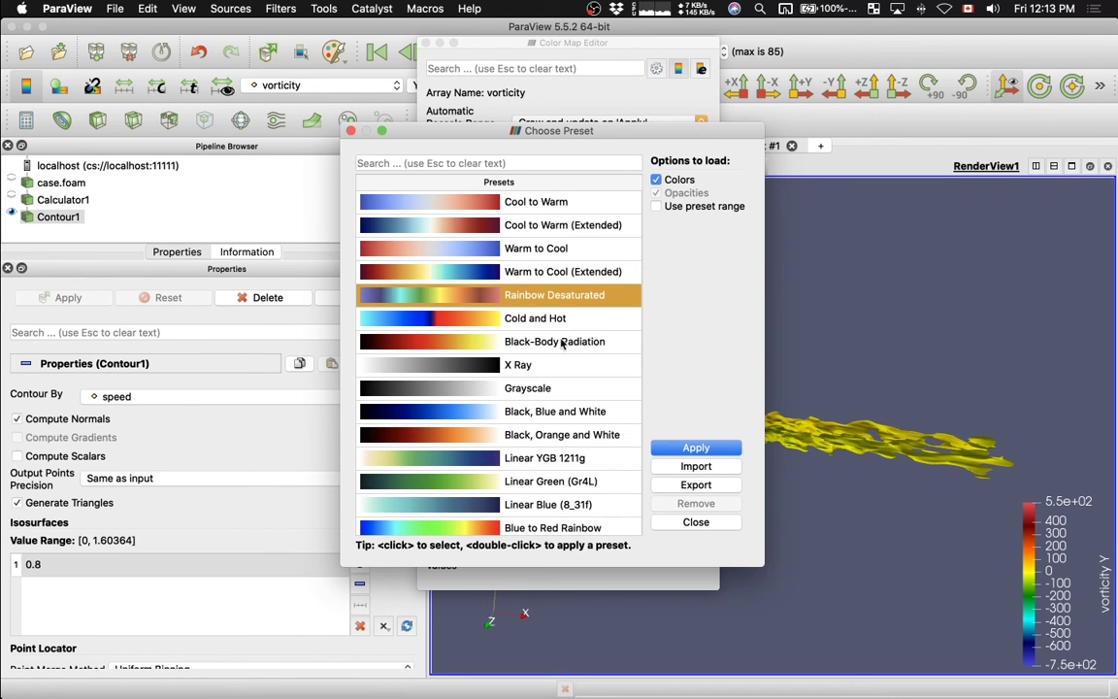
click(350, 130)
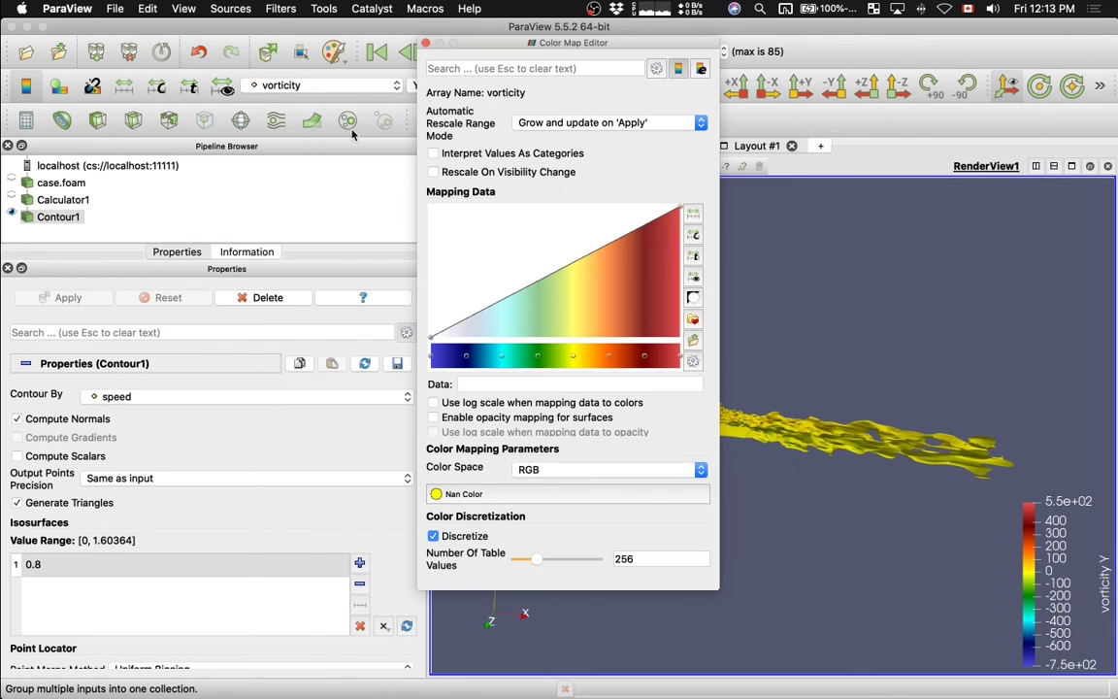
click(425, 45)
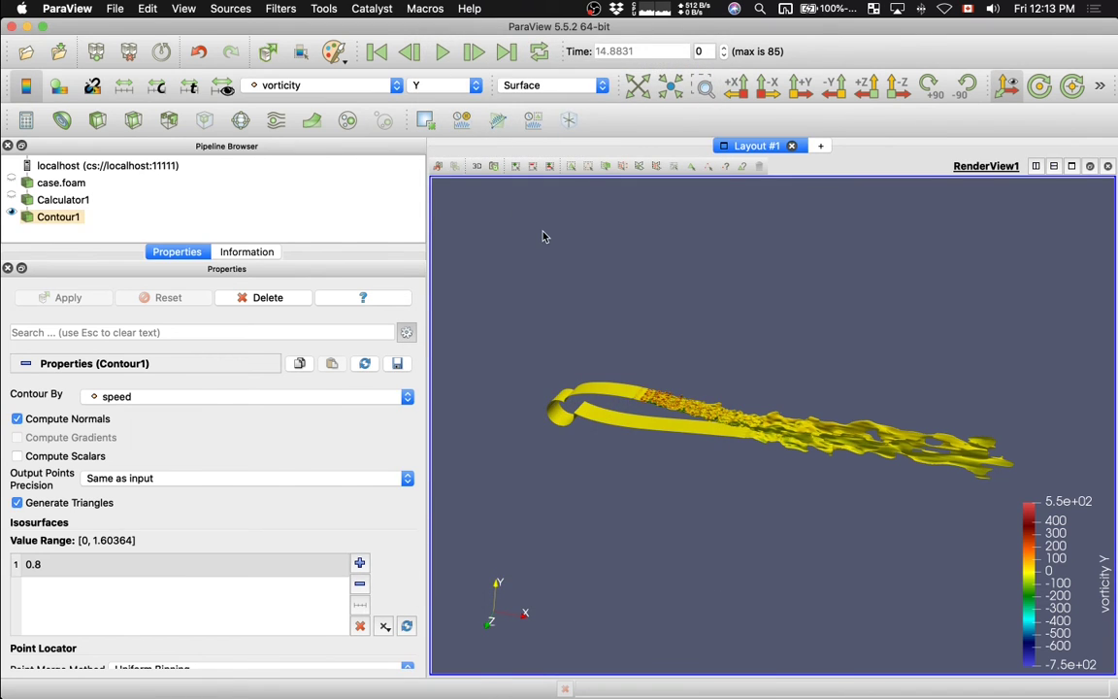
key(super+Tab)
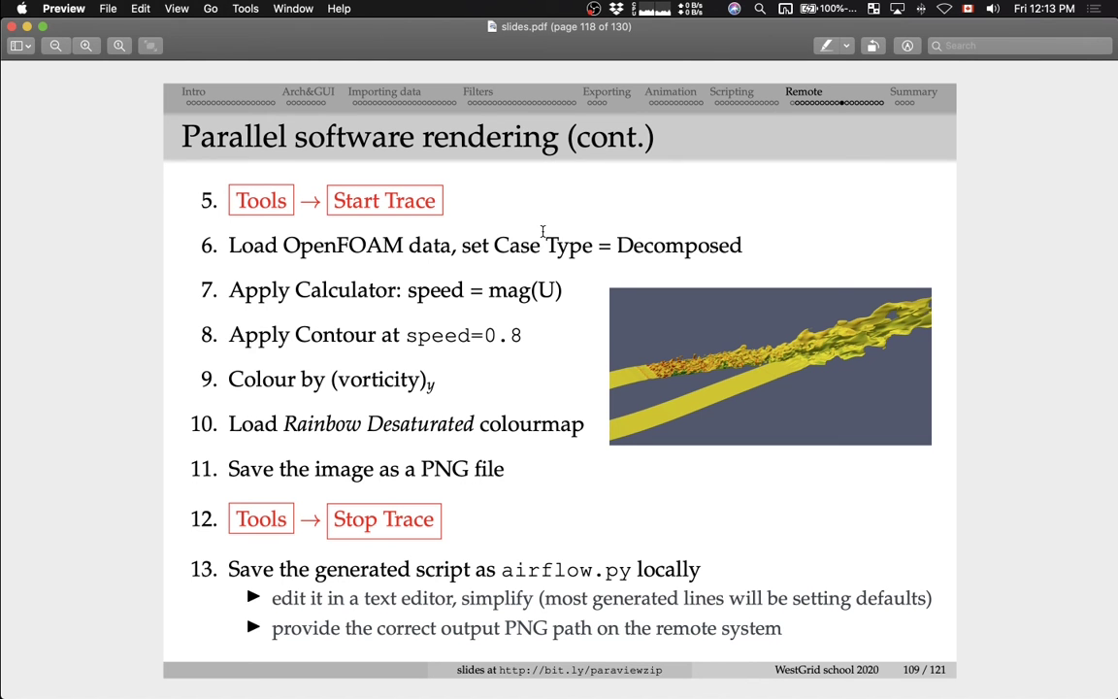
Save a PNG screenshot of the view named airfoil to the Desktop folder
key(super+Tab)
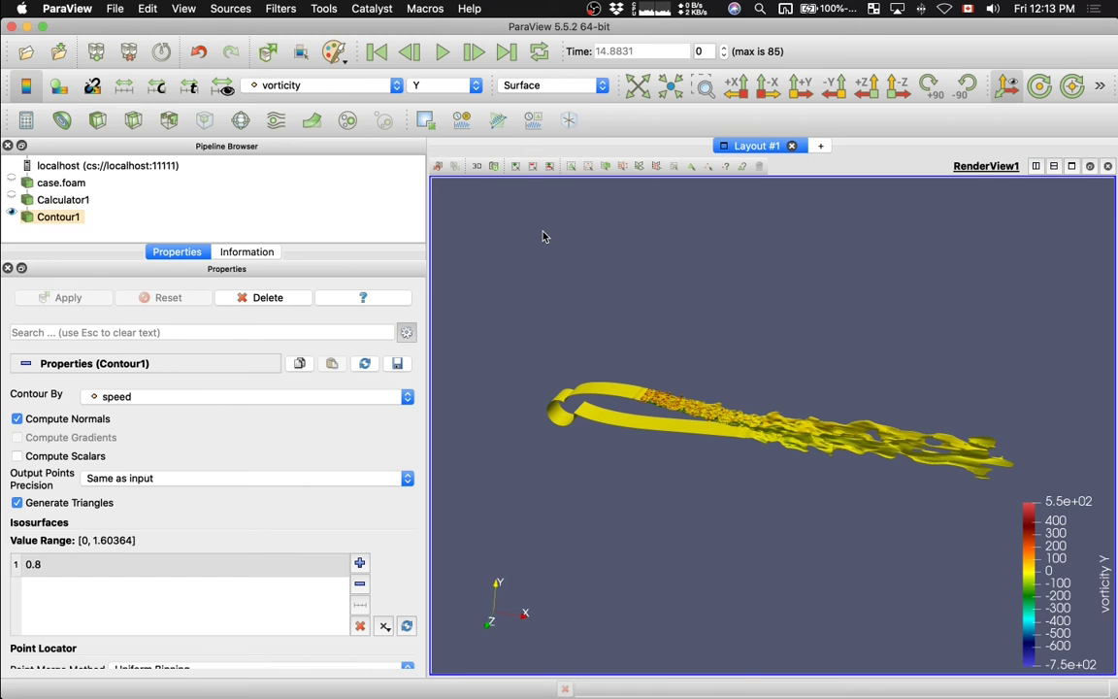
click(114, 8)
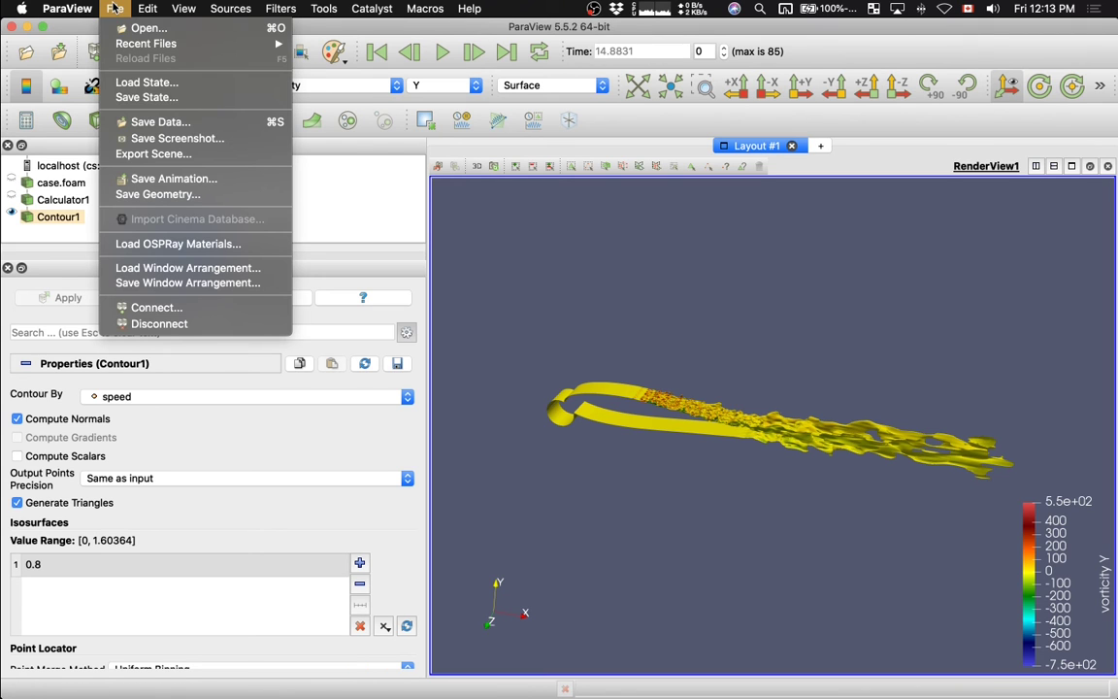
click(141, 136)
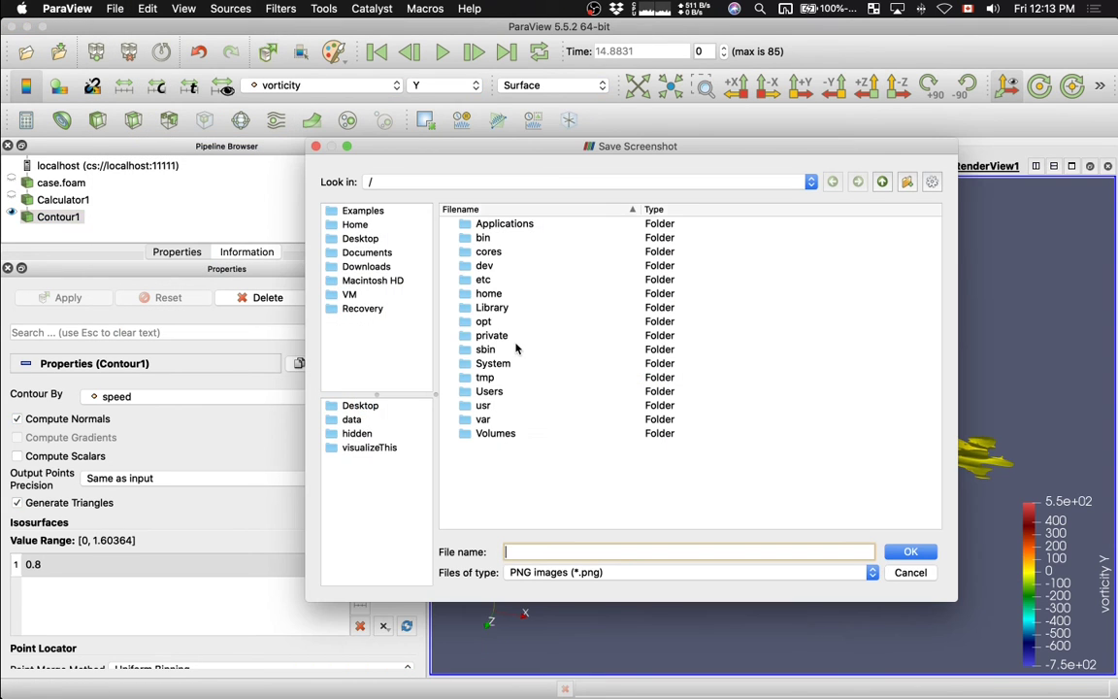
click(374, 408)
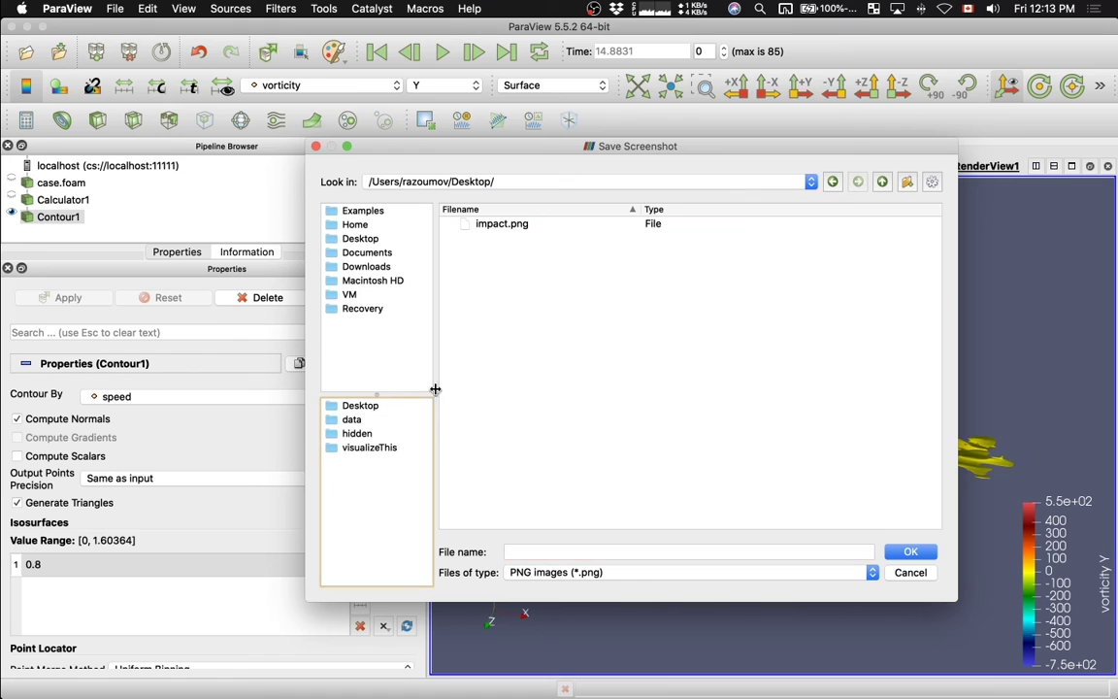
text(air)
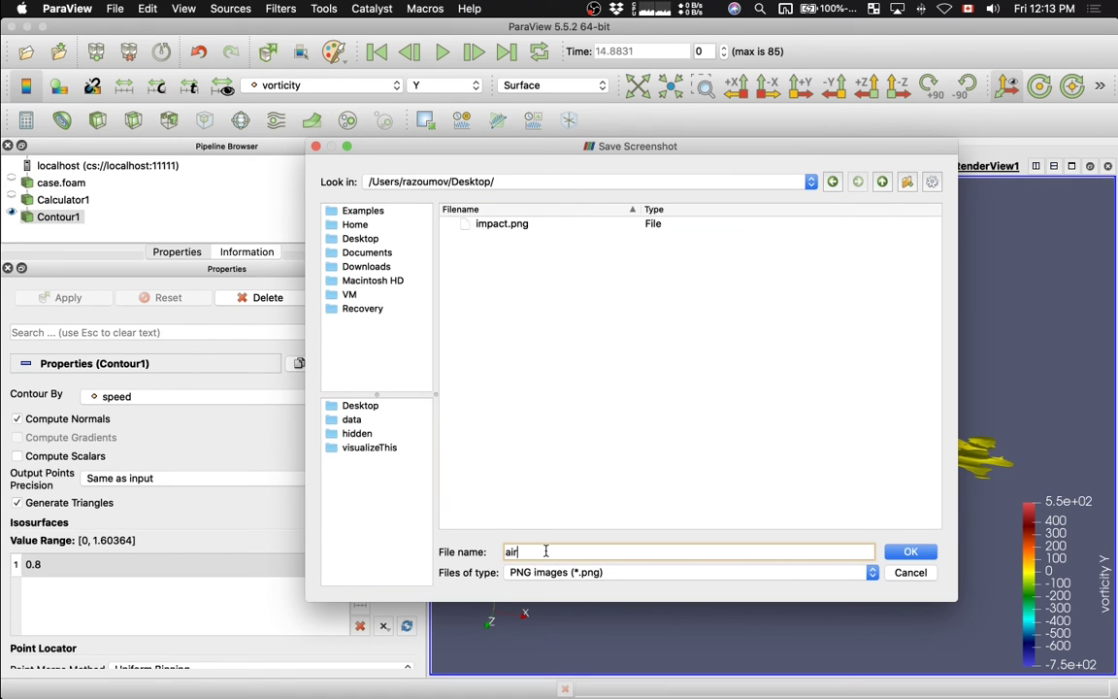
text(foil)
click(895, 557)
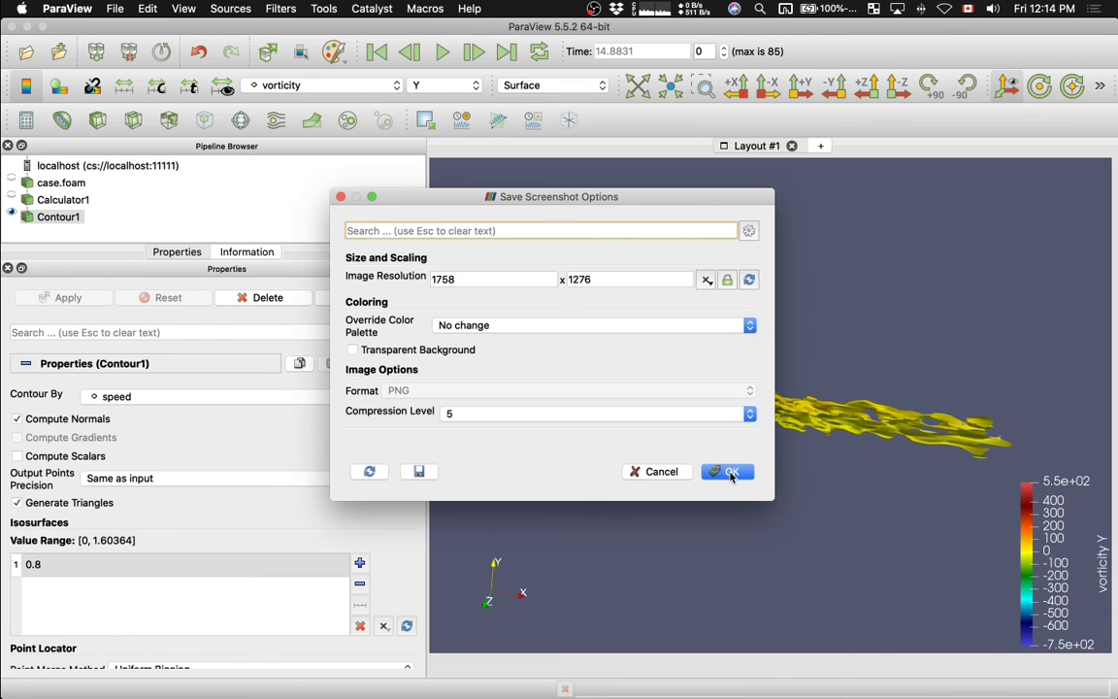
click(732, 472)
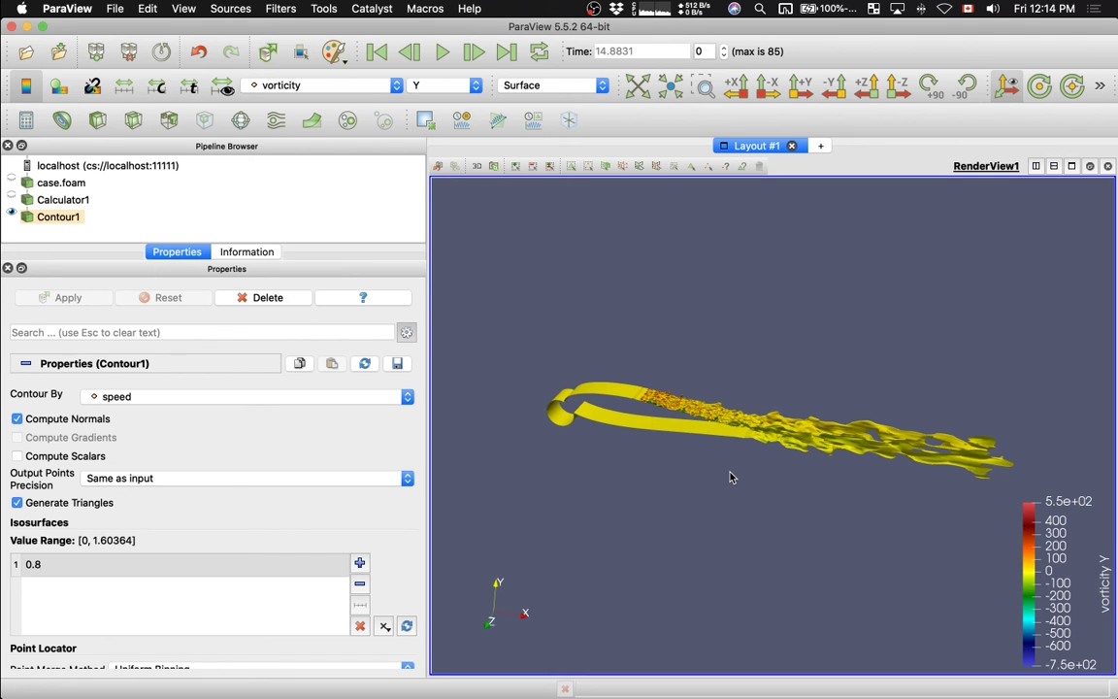
Page through the Preview slides to the one on running airflow.py on the cluster
key(super+Tab)
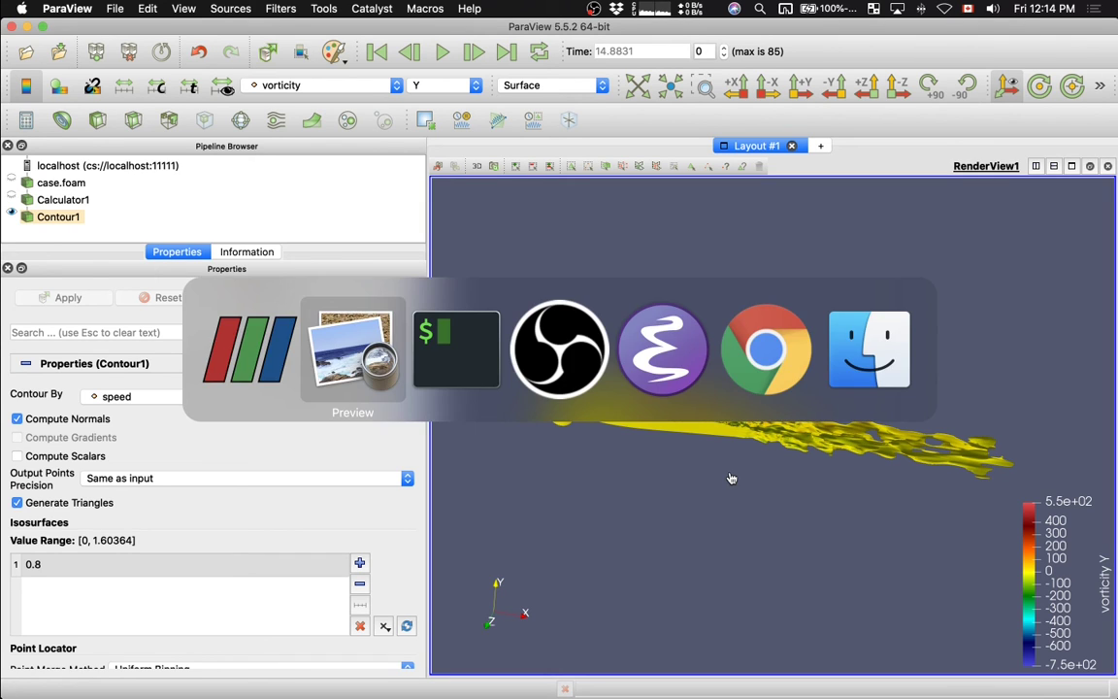
key(Left)
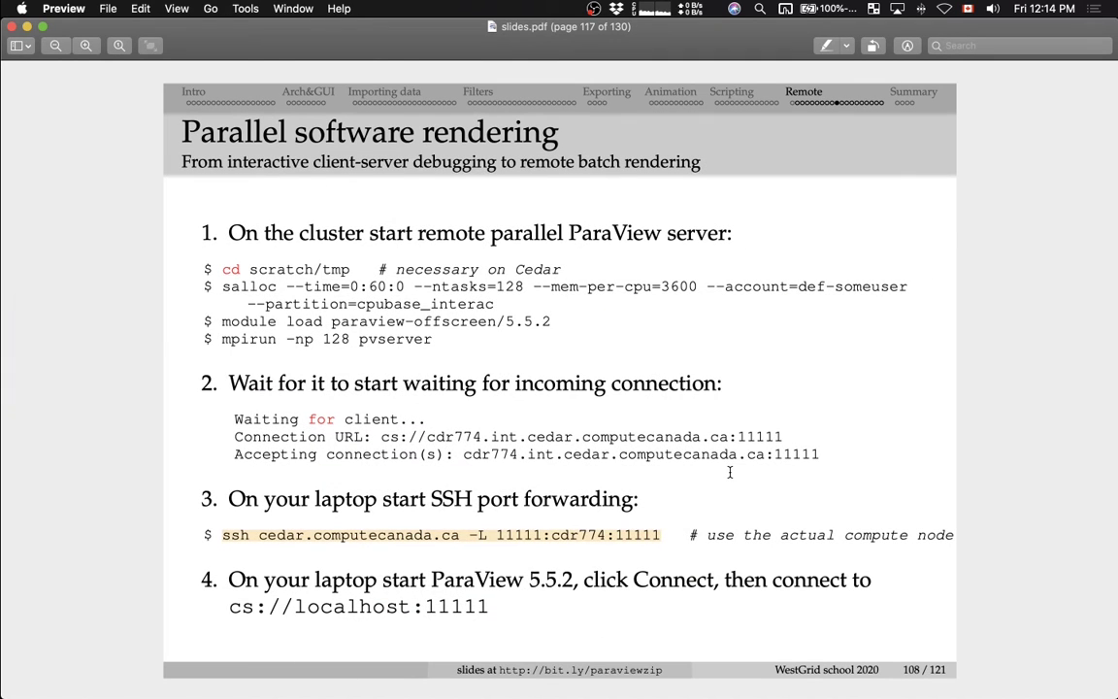
key(Right)
key(Left)
key(Right)
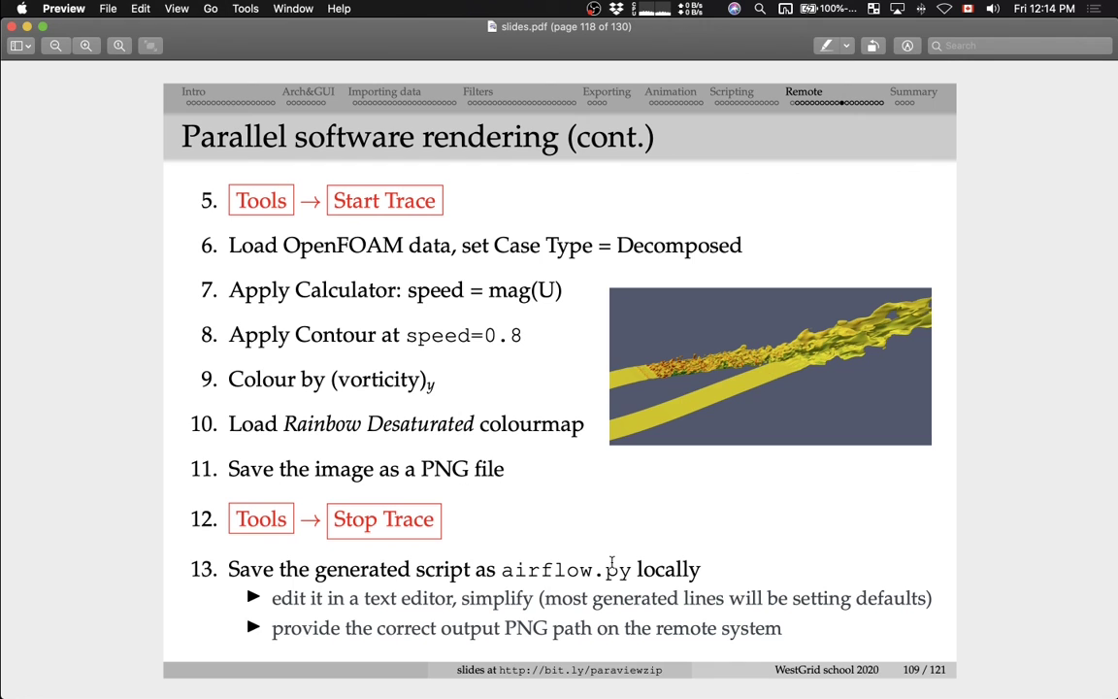
key(Right)
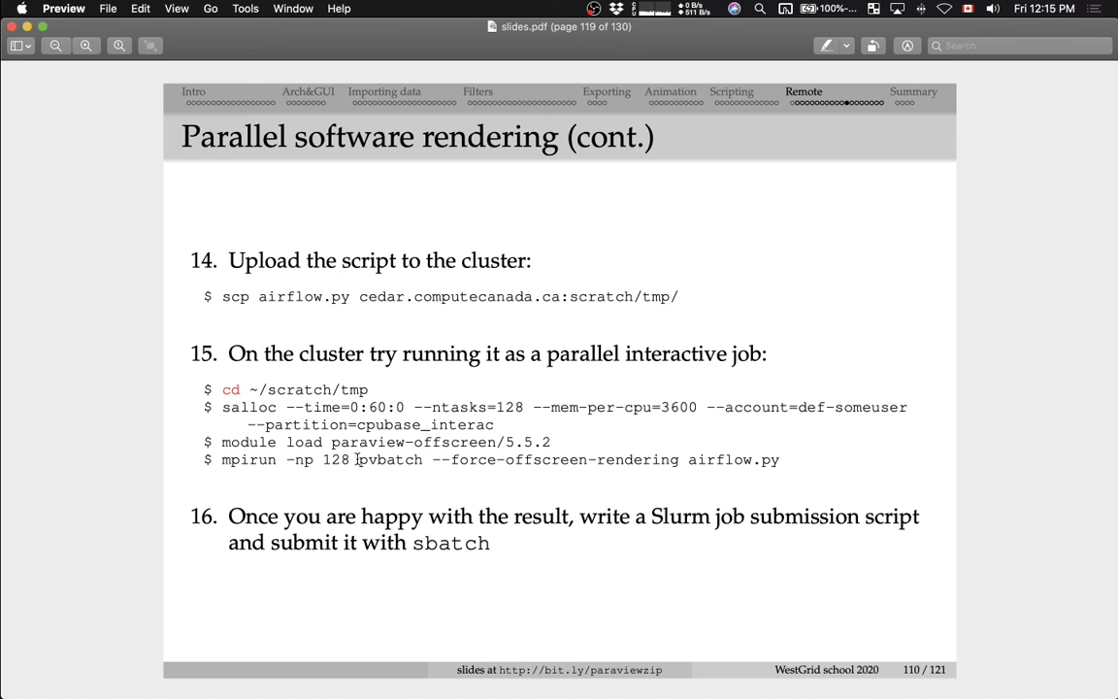
Highlight airflow.py, the salloc command, then the full mpirun -np 128 pvbatch line
drag(686, 462, 780, 462)
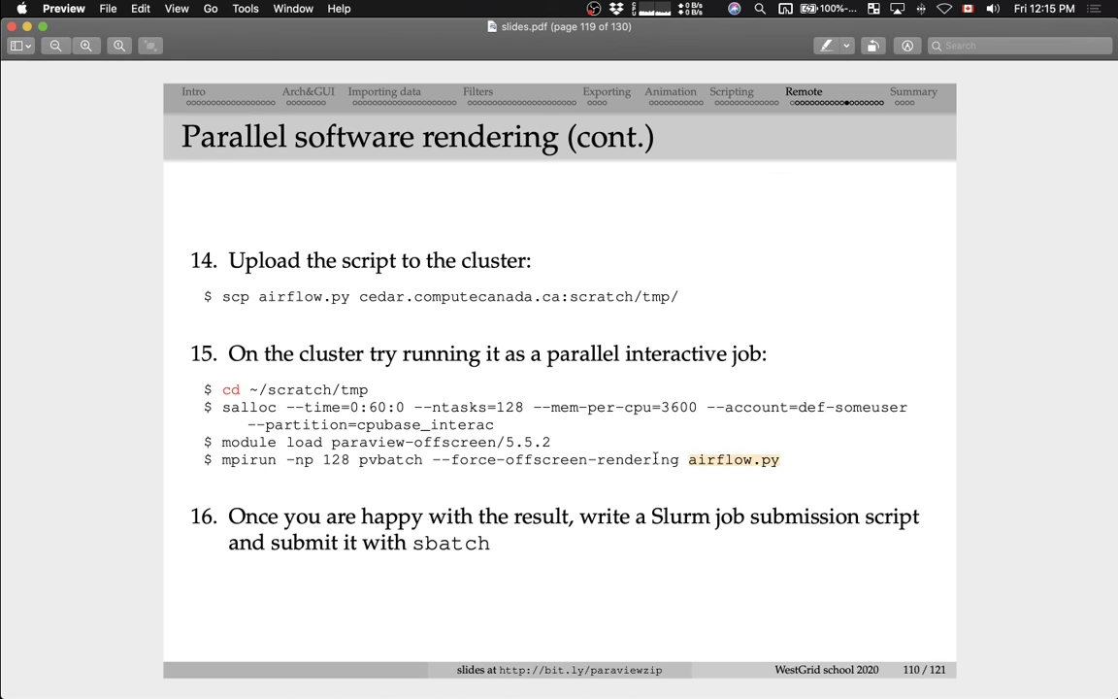
click(247, 408)
triple_click(248, 408)
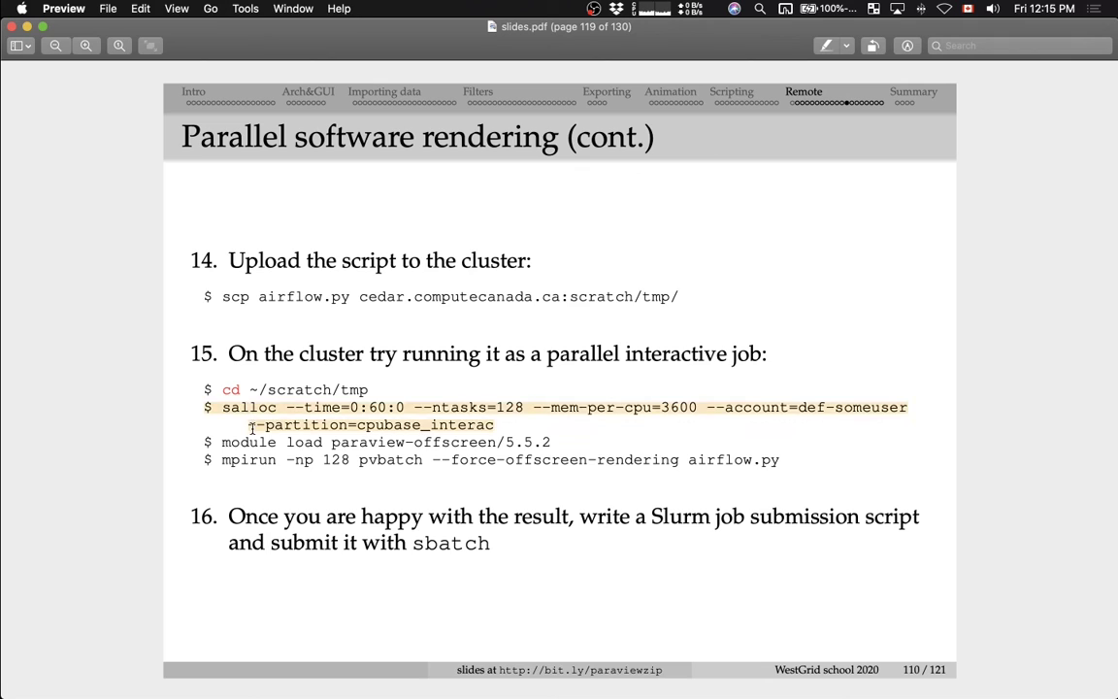
click(254, 462)
drag(254, 462, 378, 462)
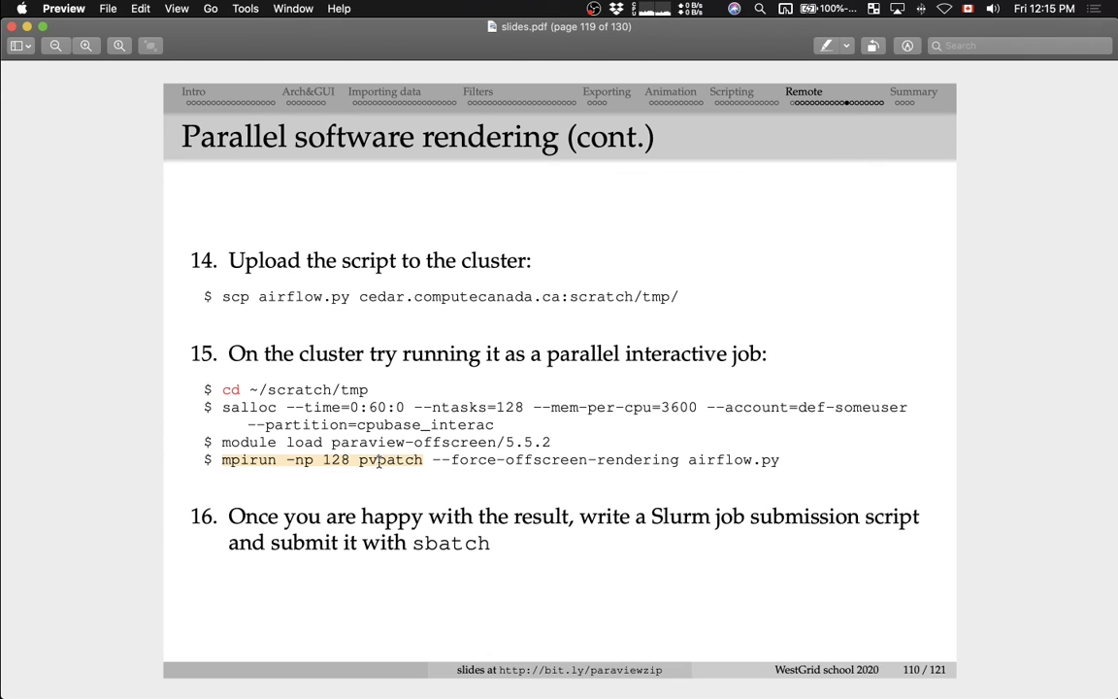
triple_click(338, 462)
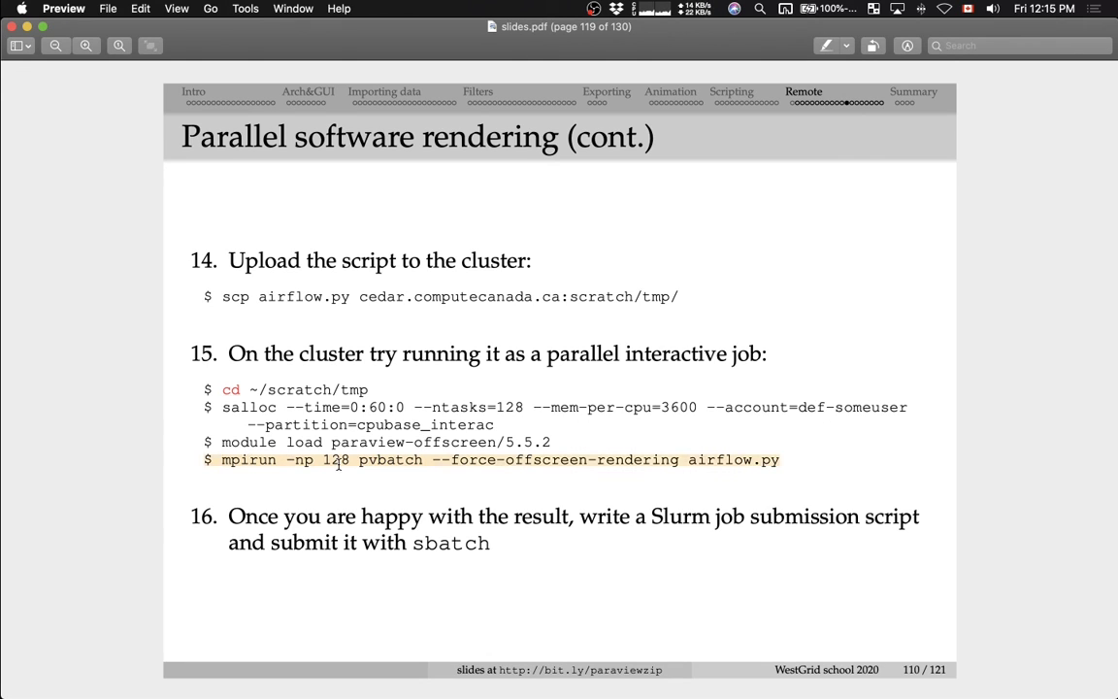